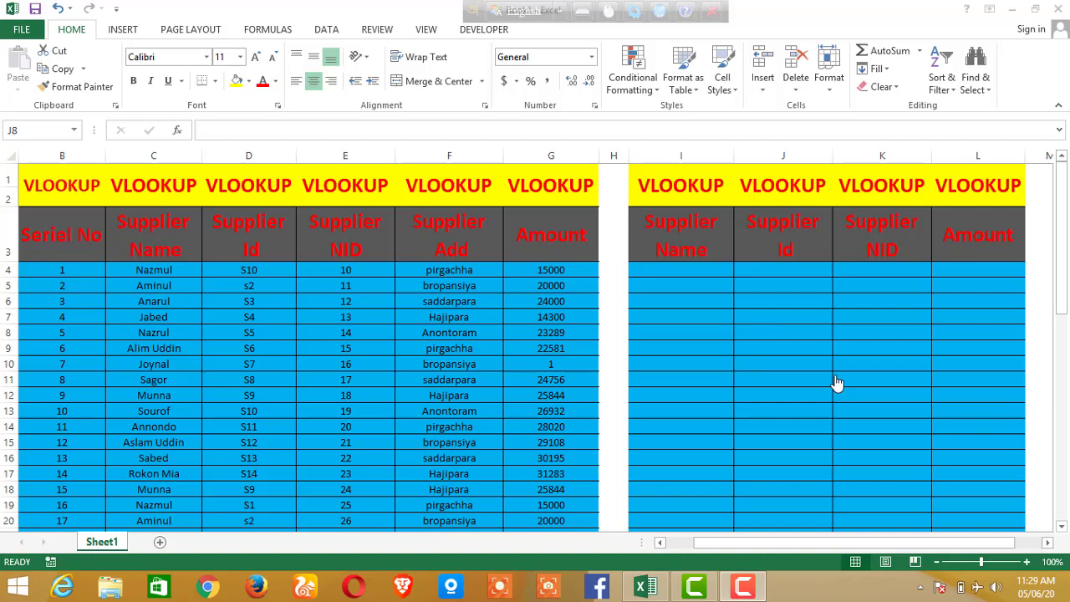
Review the supplier table headers and the lookup panel cells I4 and L4
click(686, 271)
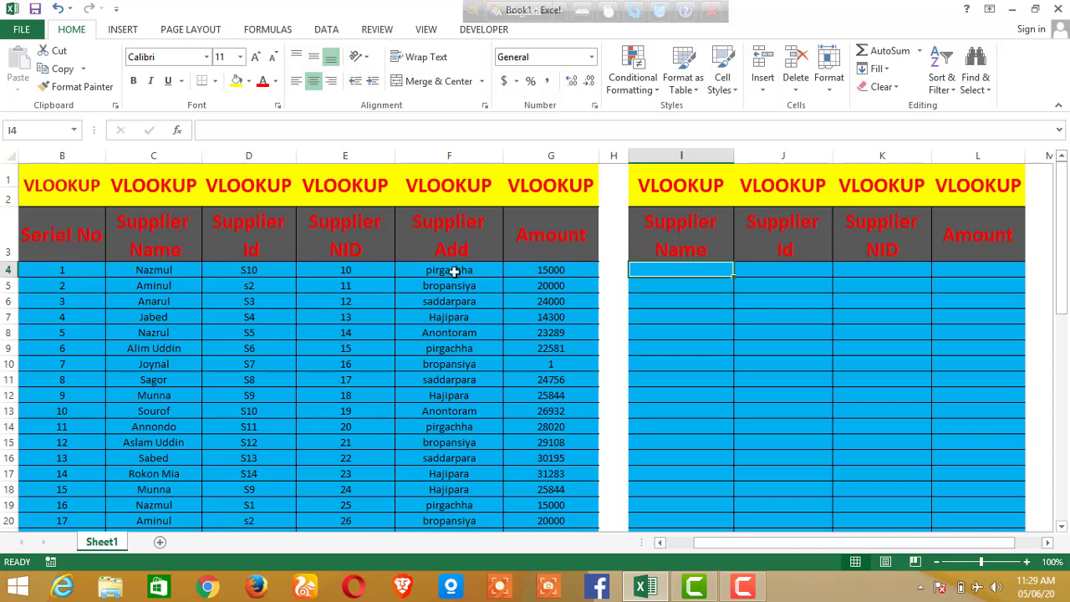
click(59, 240)
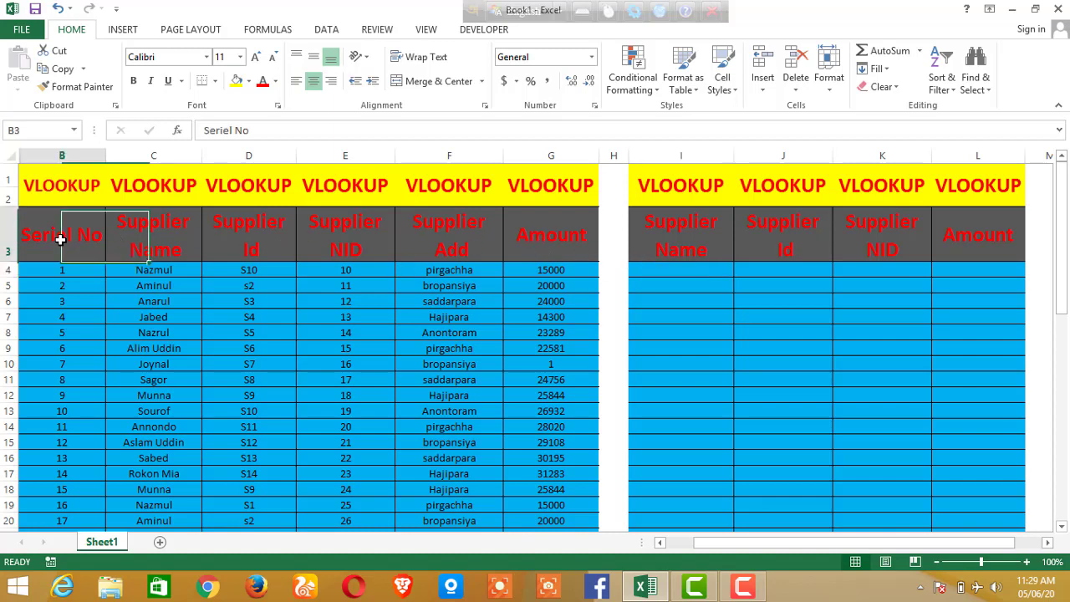
click(135, 237)
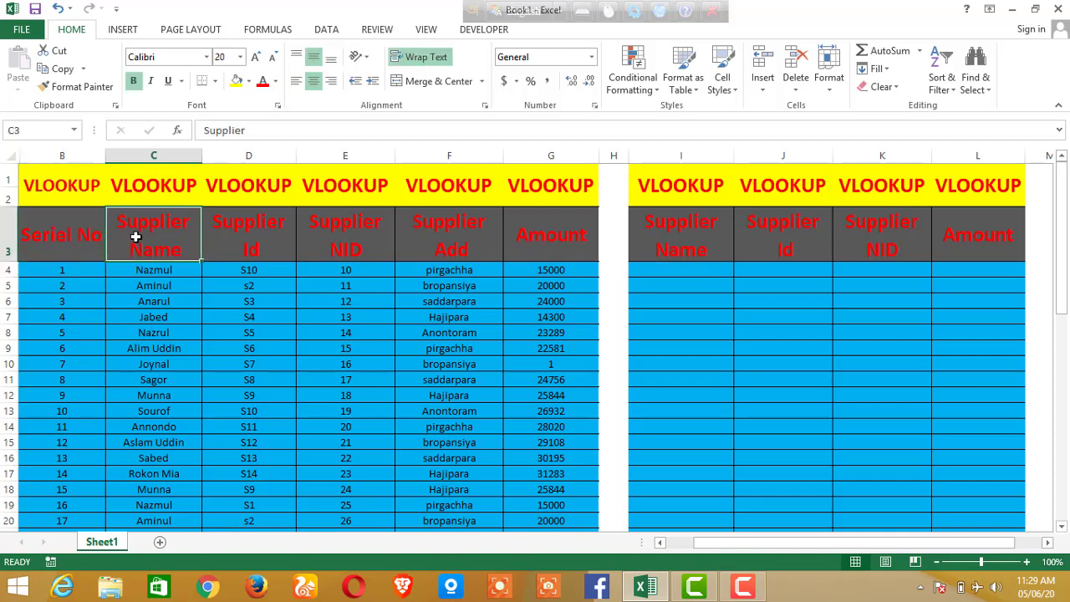
click(244, 229)
click(343, 233)
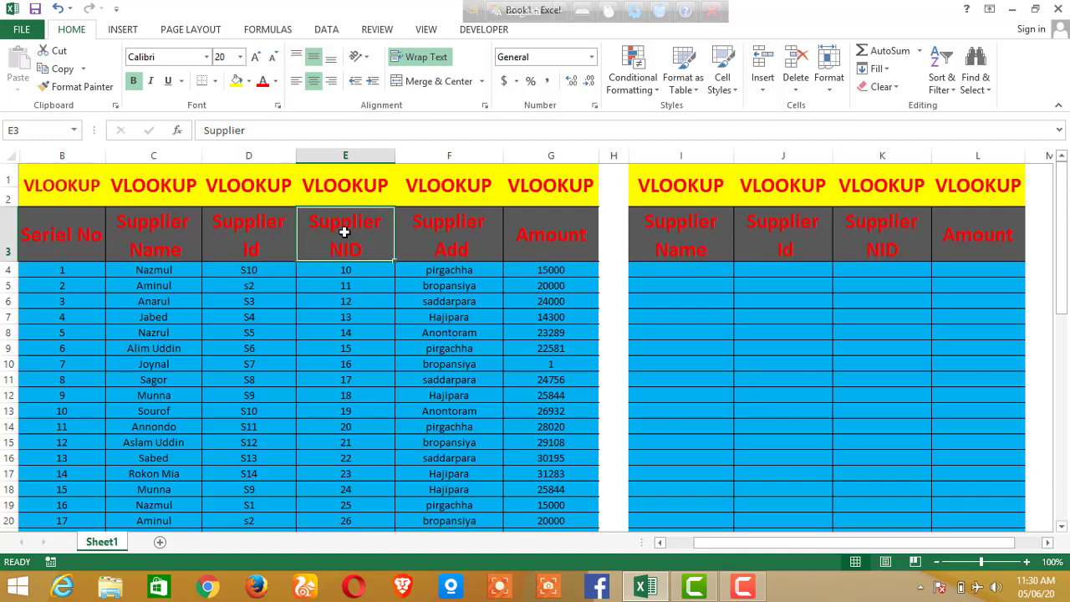
click(454, 229)
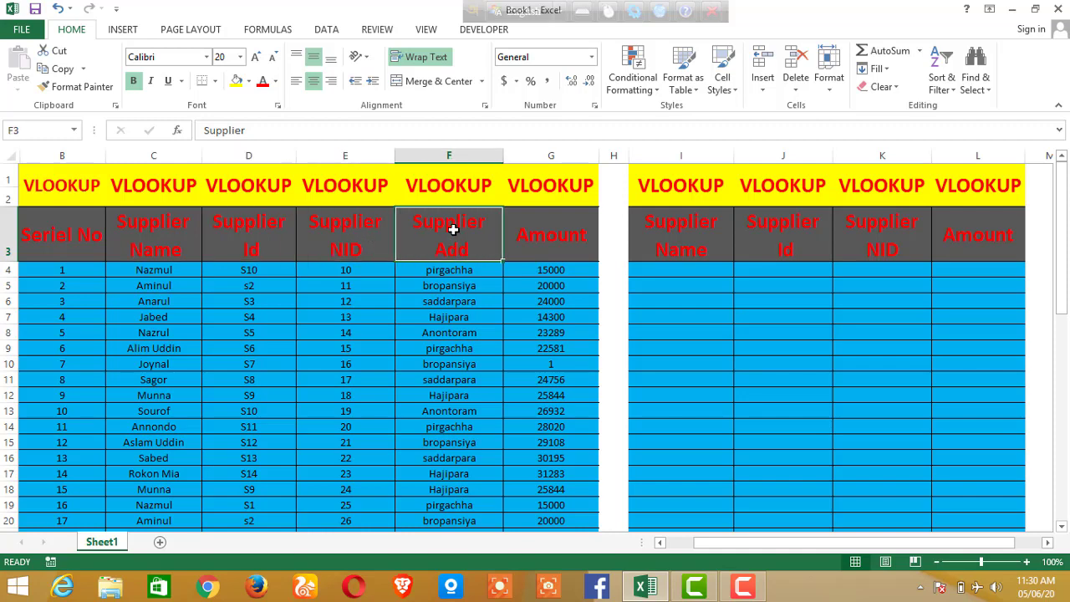
click(582, 239)
scroll(518, 239, down, 1)
scroll(518, 239, up, 1)
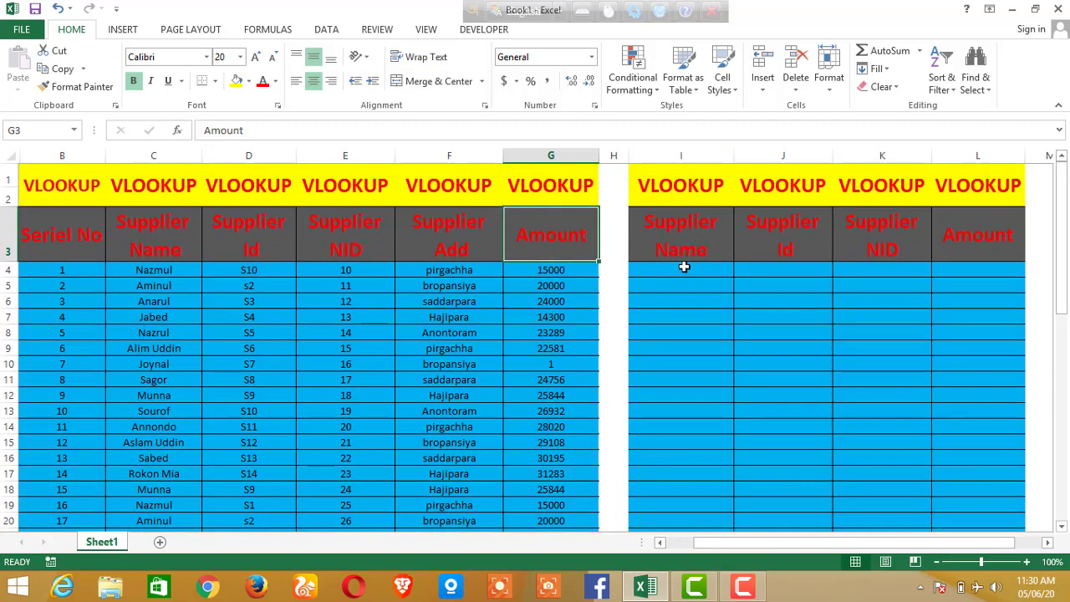
click(685, 270)
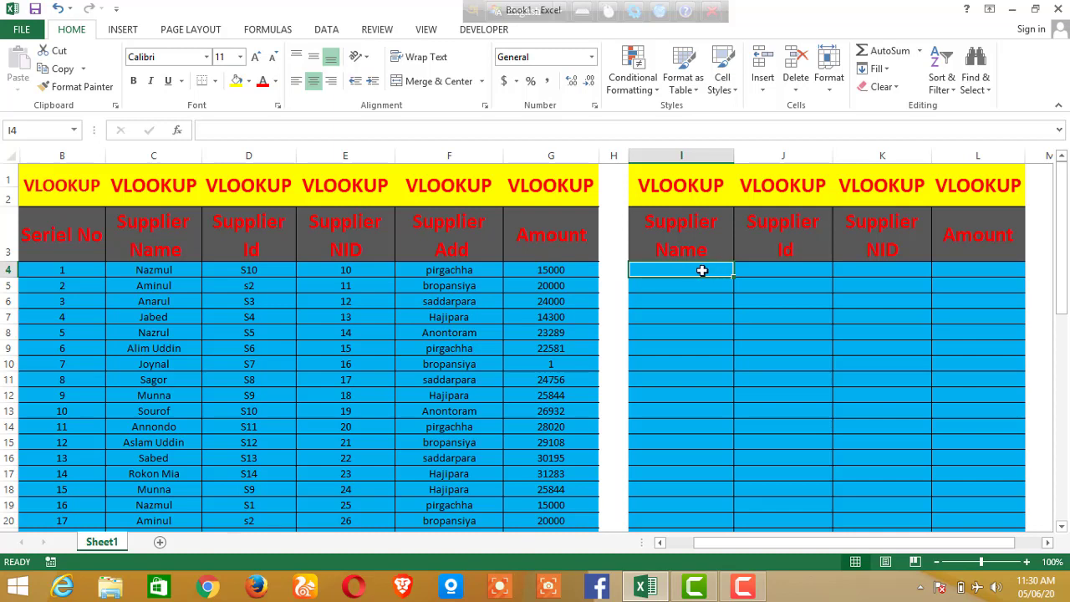
mouse_move(703, 269)
mouse_down()
mouse_move(700, 283)
mouse_move(701, 272)
mouse_up()
click(992, 271)
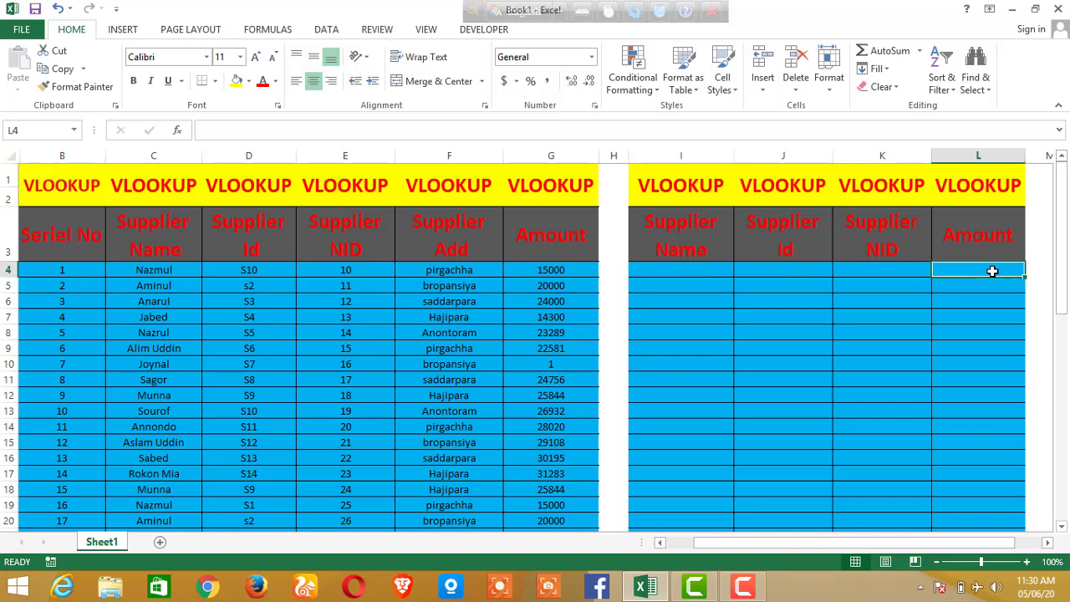
click(683, 268)
click(973, 271)
scroll(232, 326, down, 13)
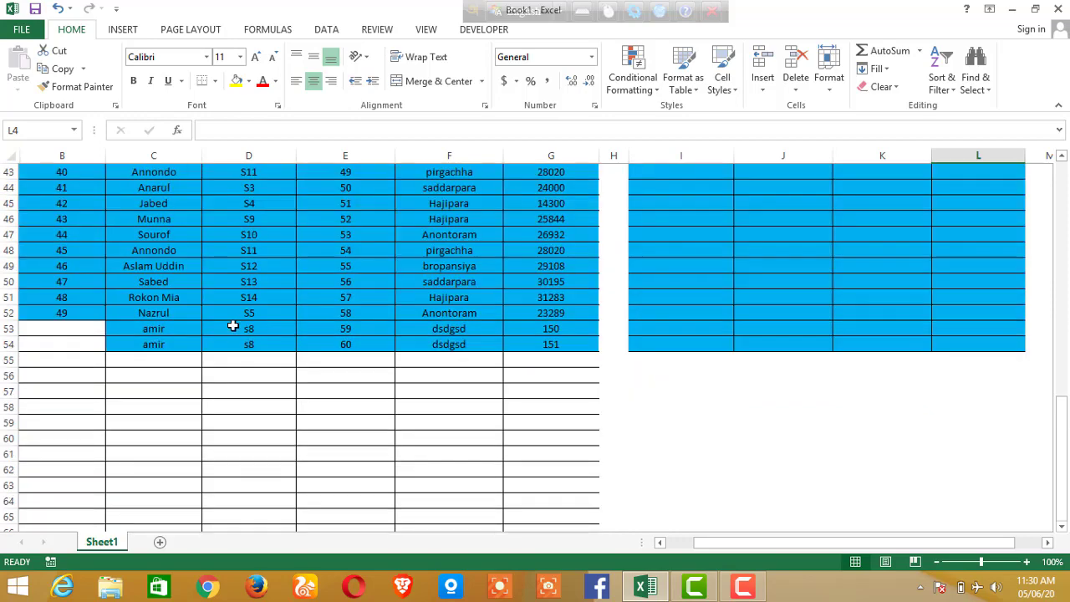
scroll(232, 326, up, 14)
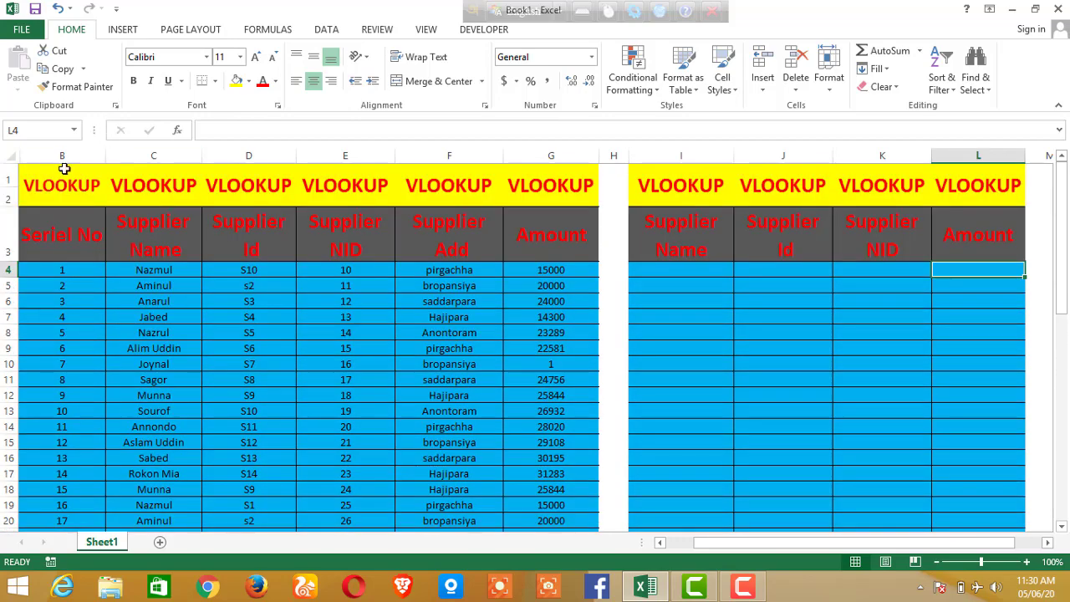
Inspect the supplier records, such as Sourof's amount 26932 and Nazmul in C4
drag(62, 156, 545, 151)
click(531, 268)
scroll(517, 268, down, 1)
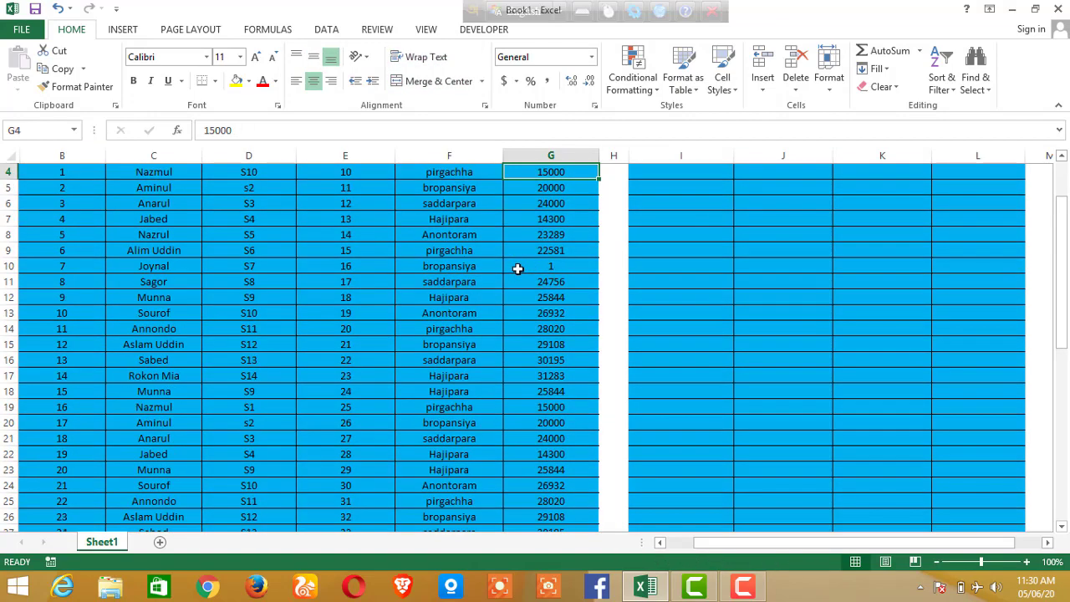
scroll(517, 268, up, 1)
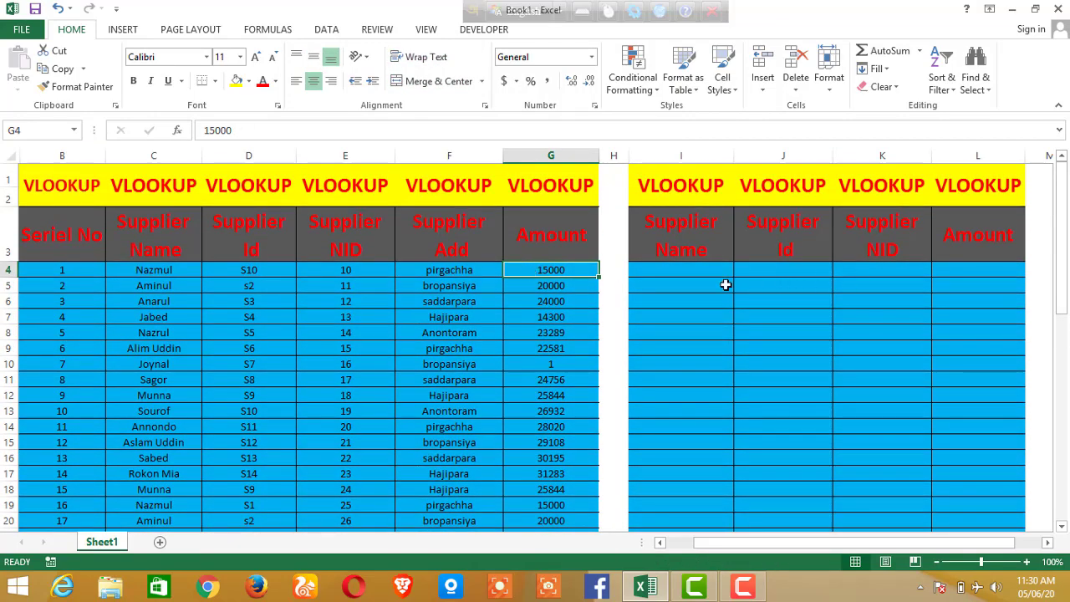
click(677, 269)
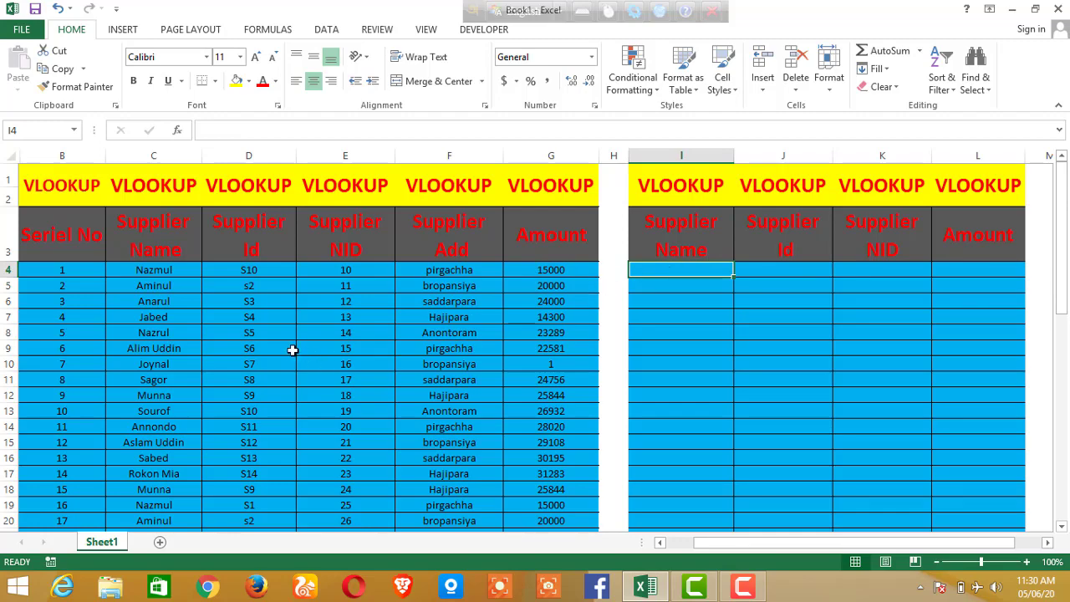
scroll(242, 343, down, 1)
click(156, 315)
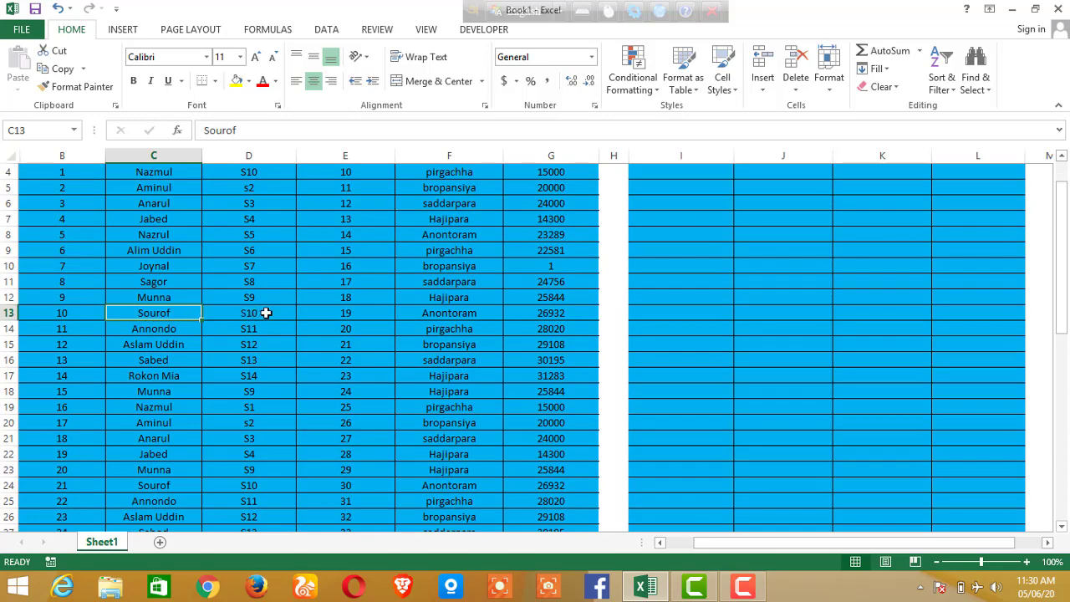
click(525, 315)
scroll(381, 338, down, 20)
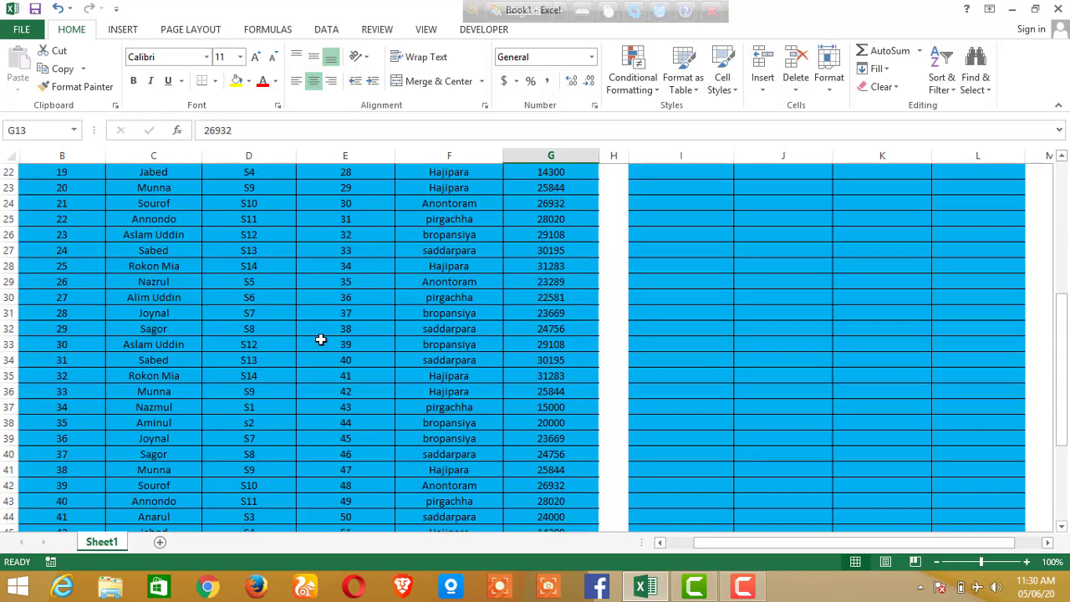
scroll(191, 348, up, 20)
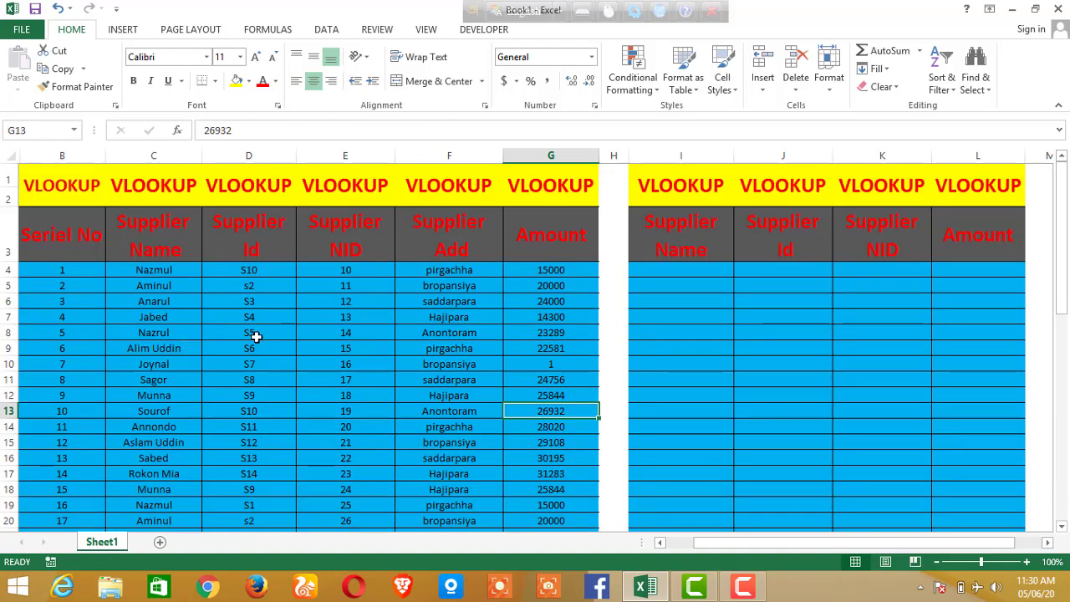
click(229, 276)
click(188, 272)
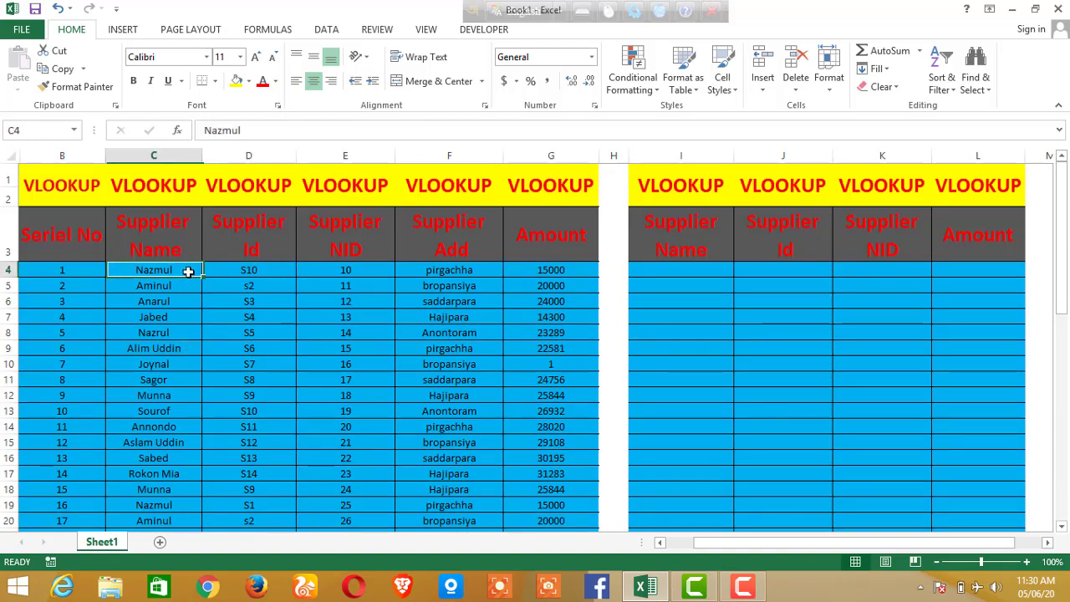
click(88, 270)
click(163, 270)
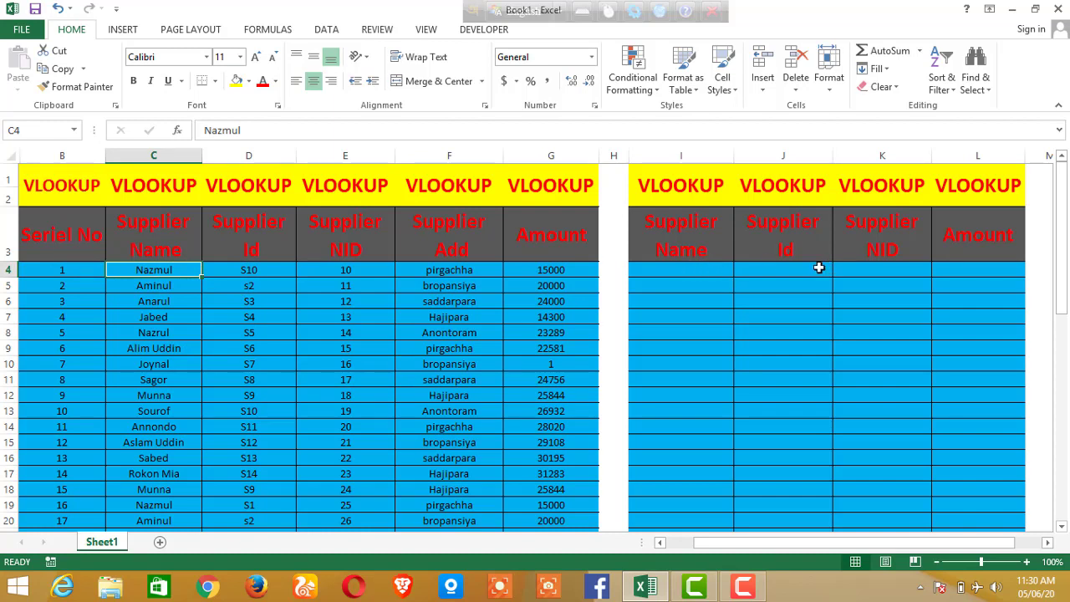
click(670, 270)
click(976, 271)
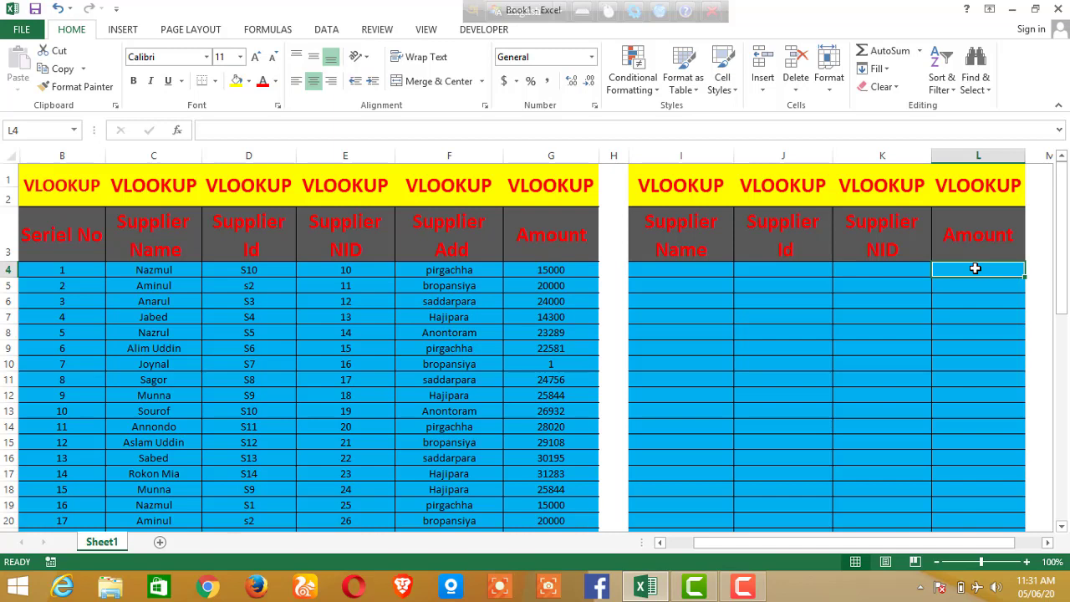
Start L4's formula as =VLOOKUP(I4 using the VLOOKUP autocomplete entry
text(=)
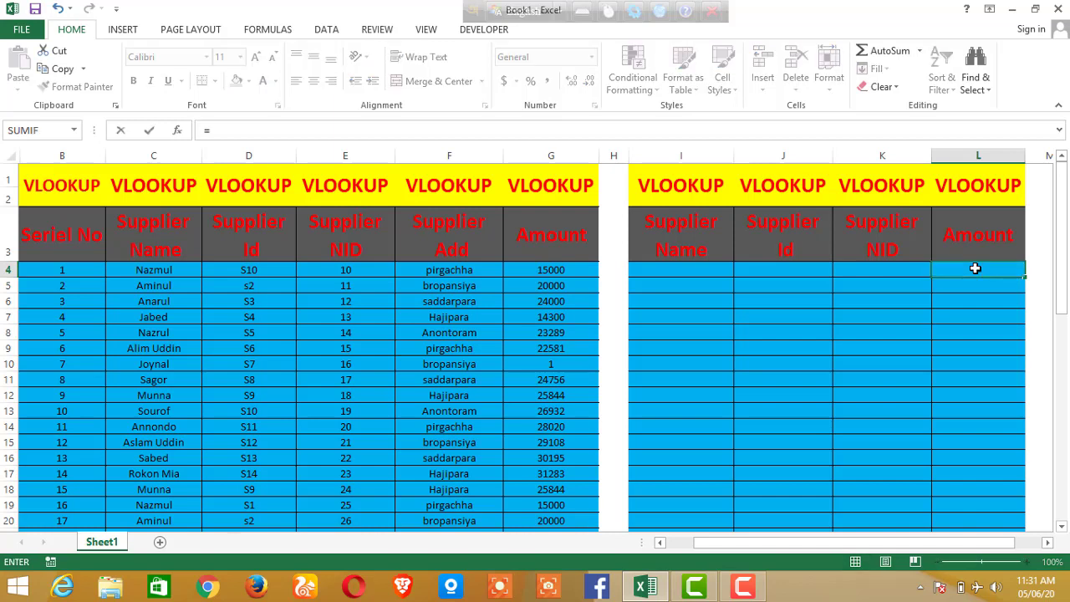
text(v;)
key(BackSpace)
text(l)
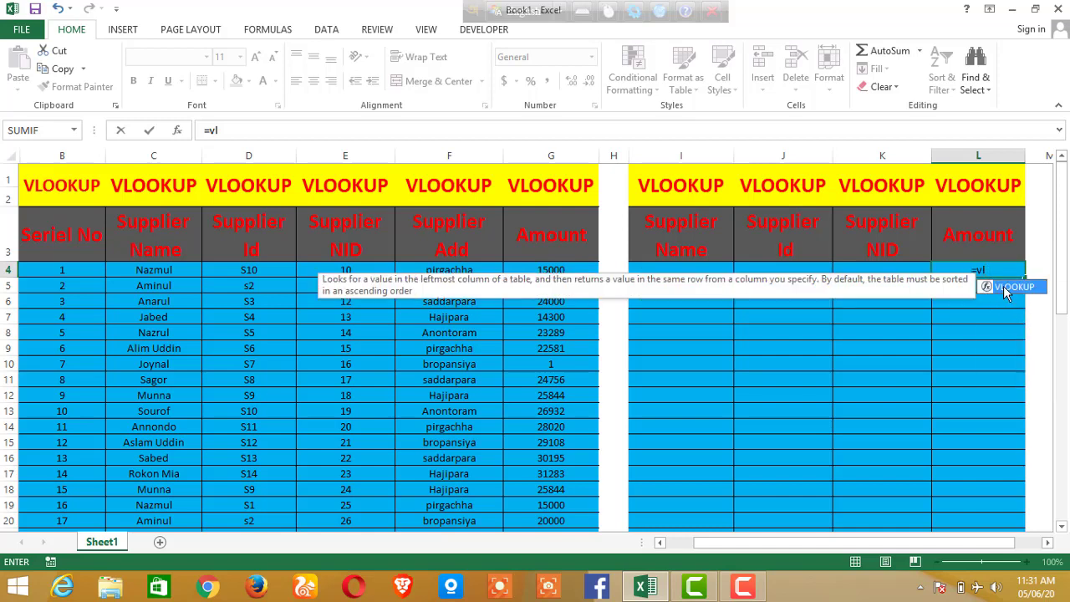
double_click(1003, 286)
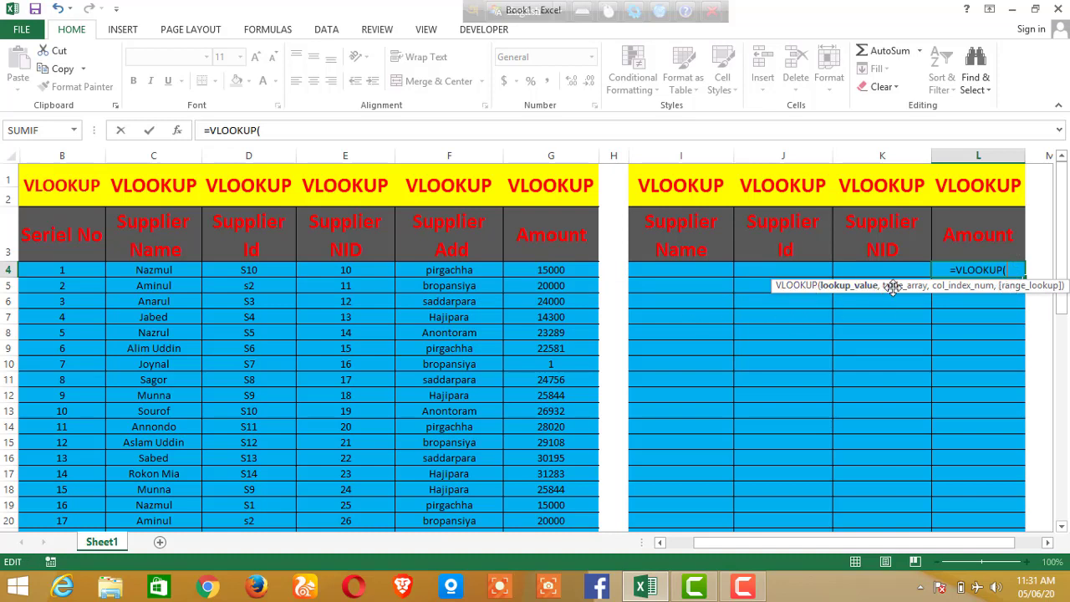
scroll(76, 251, down, 2)
scroll(75, 256, up, 2)
click(666, 270)
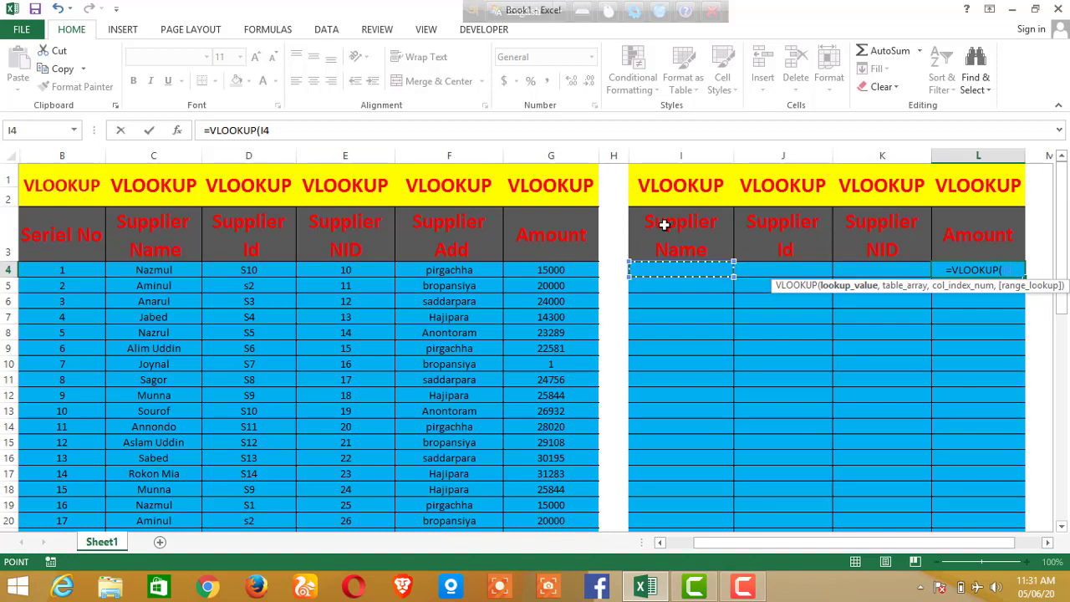
Add columns C:G as the table array of L4's VLOOKUP
text(,)
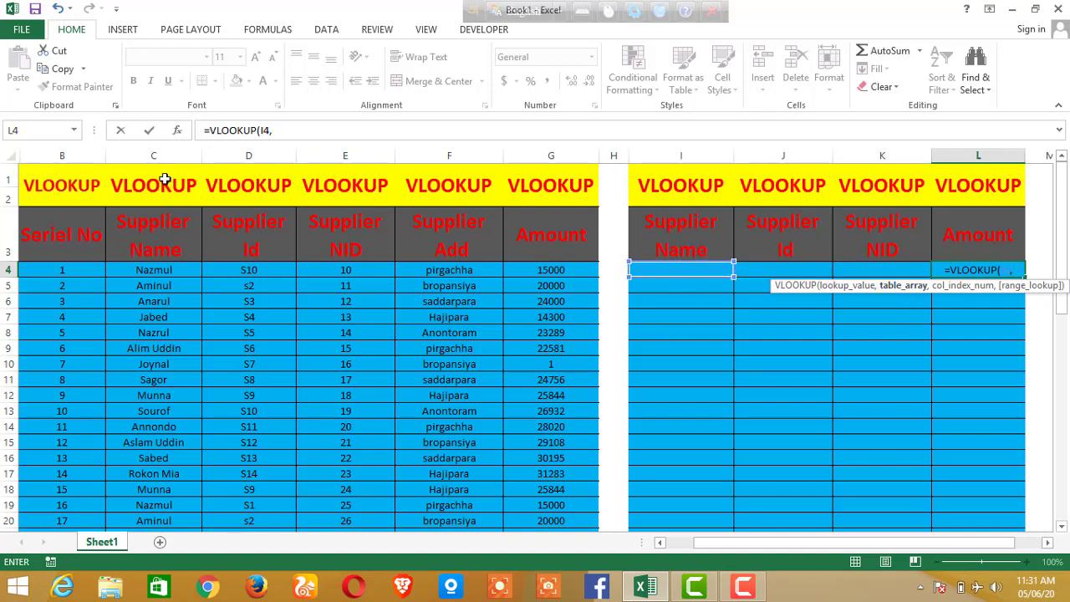
drag(144, 156, 577, 157)
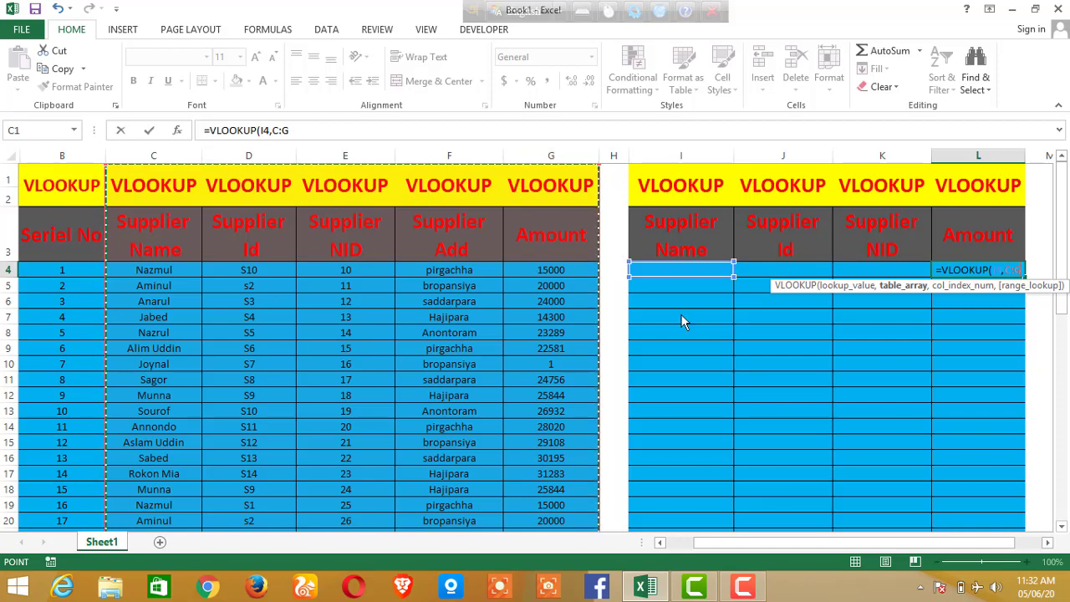
Complete L4 as =VLOOKUP(I4,C:G,5,0), returning column 5 with an exact match
text(,)
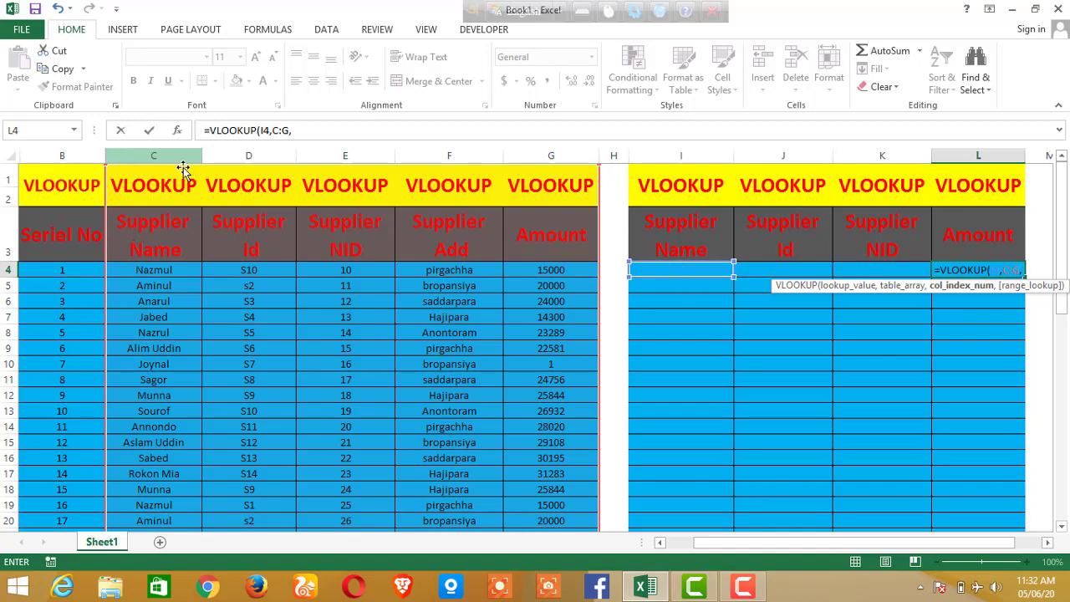
scroll(189, 311, down, 4)
scroll(171, 248, up, 4)
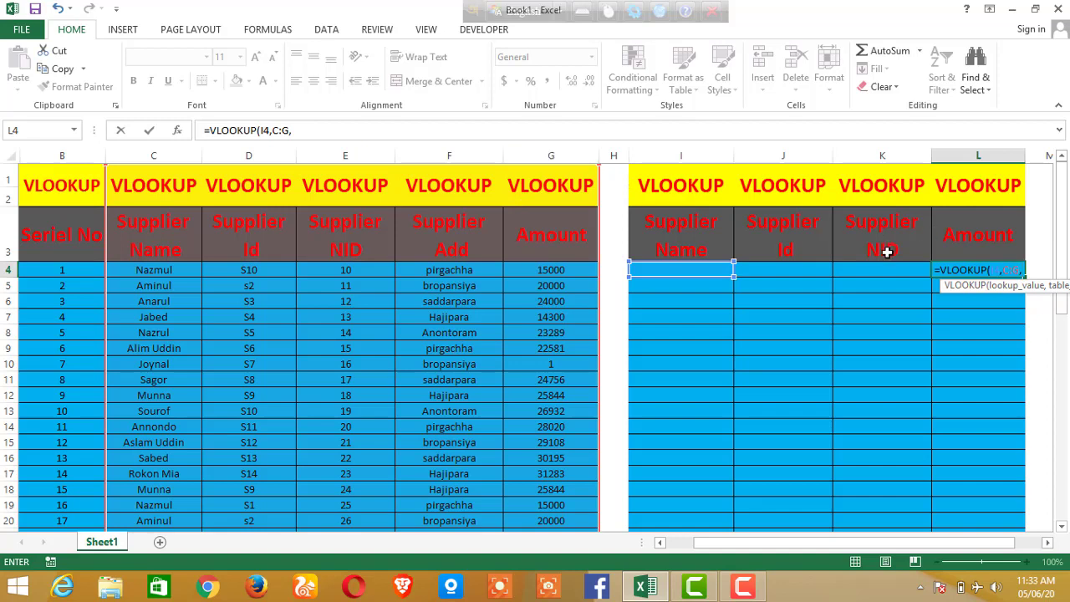
text(5)
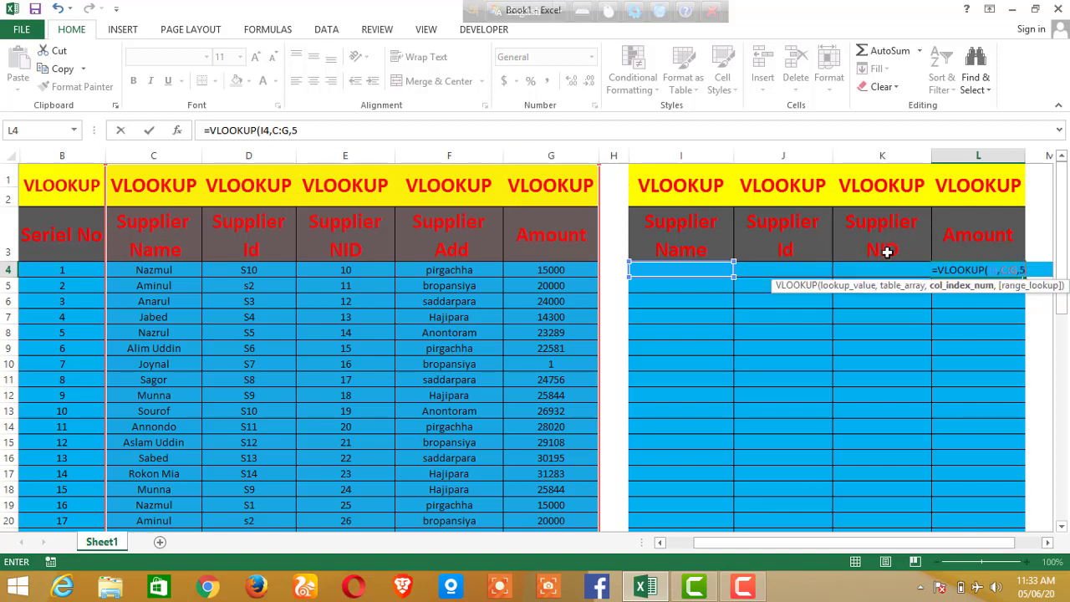
text(,)
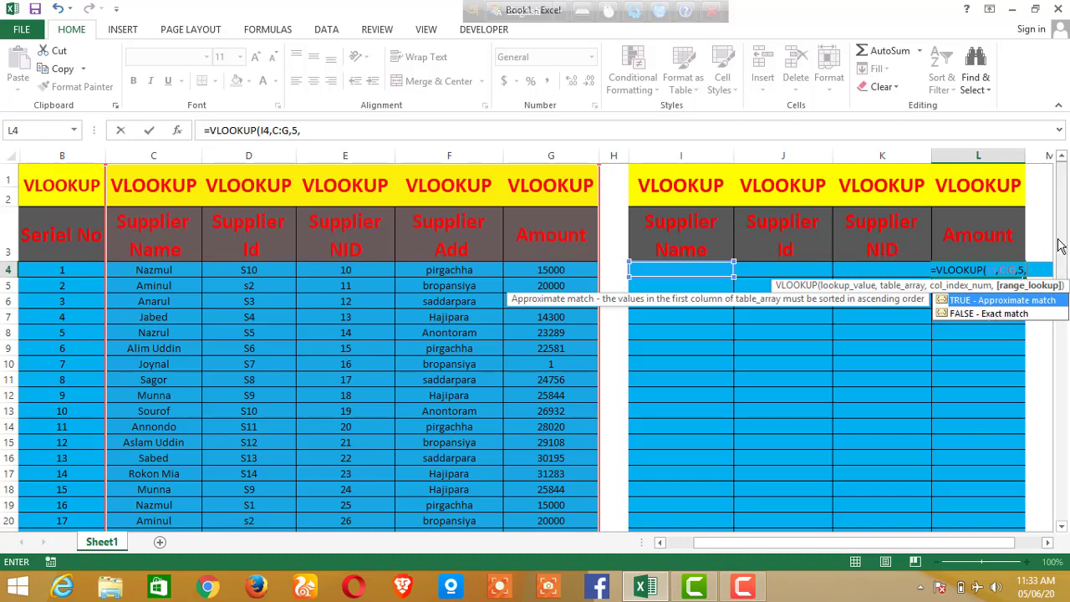
text(0)
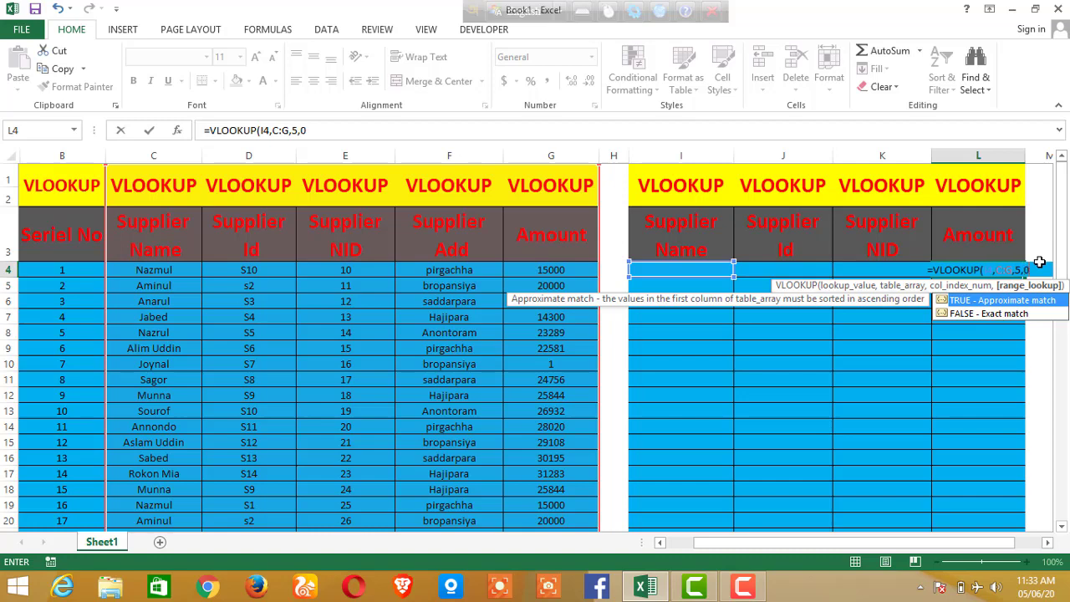
text())
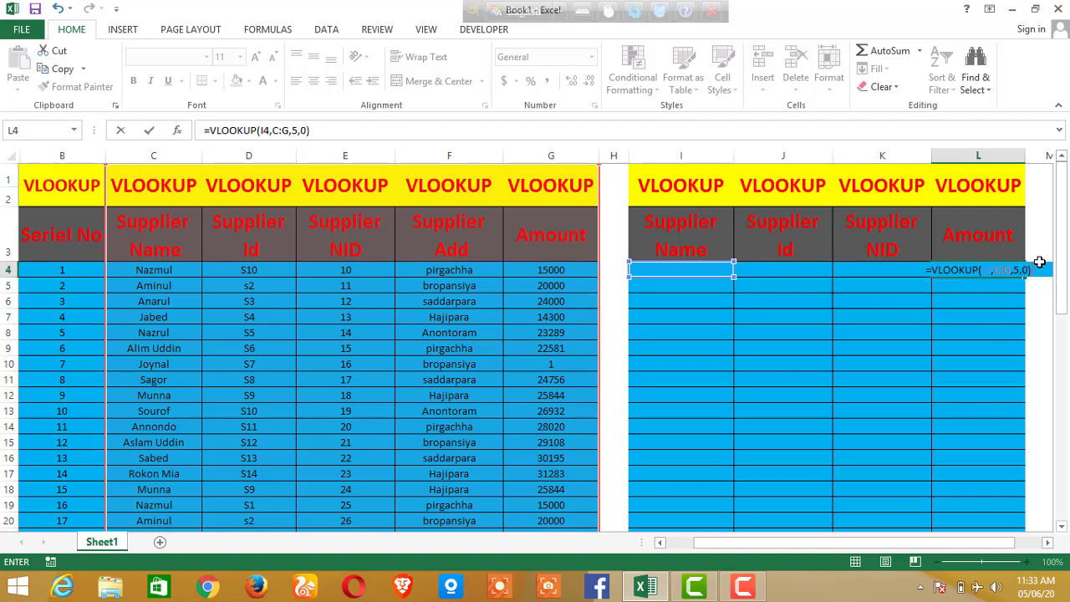
key(Return)
click(1010, 269)
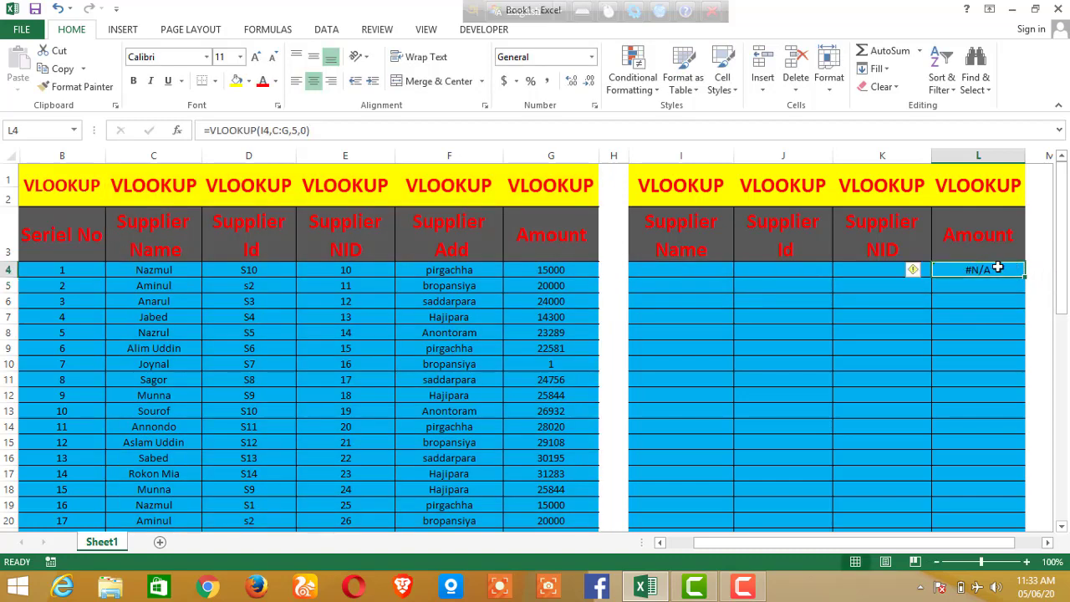
click(695, 265)
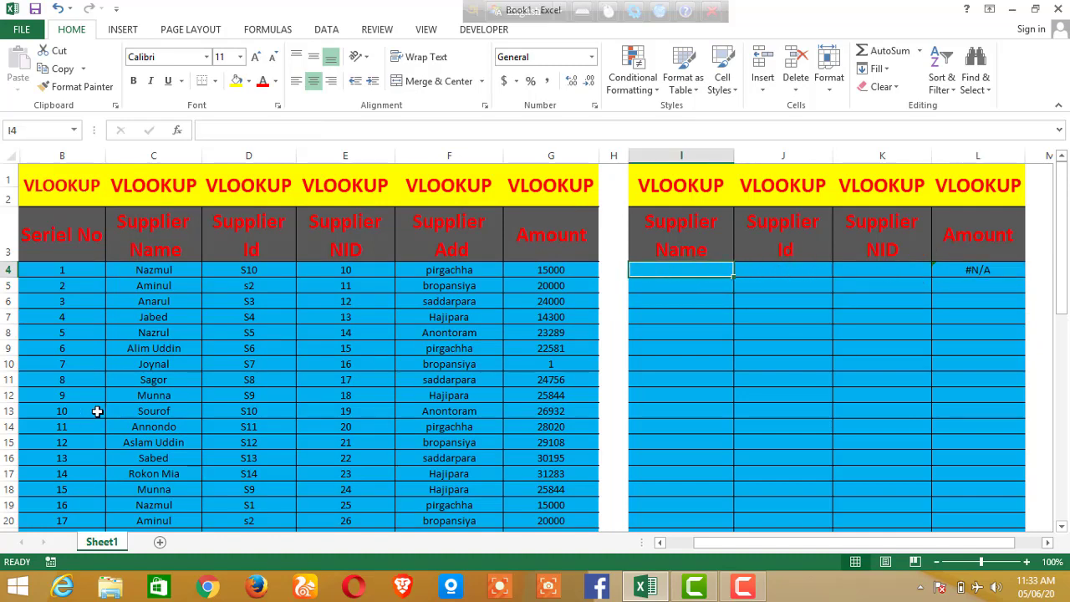
click(141, 420)
click(157, 390)
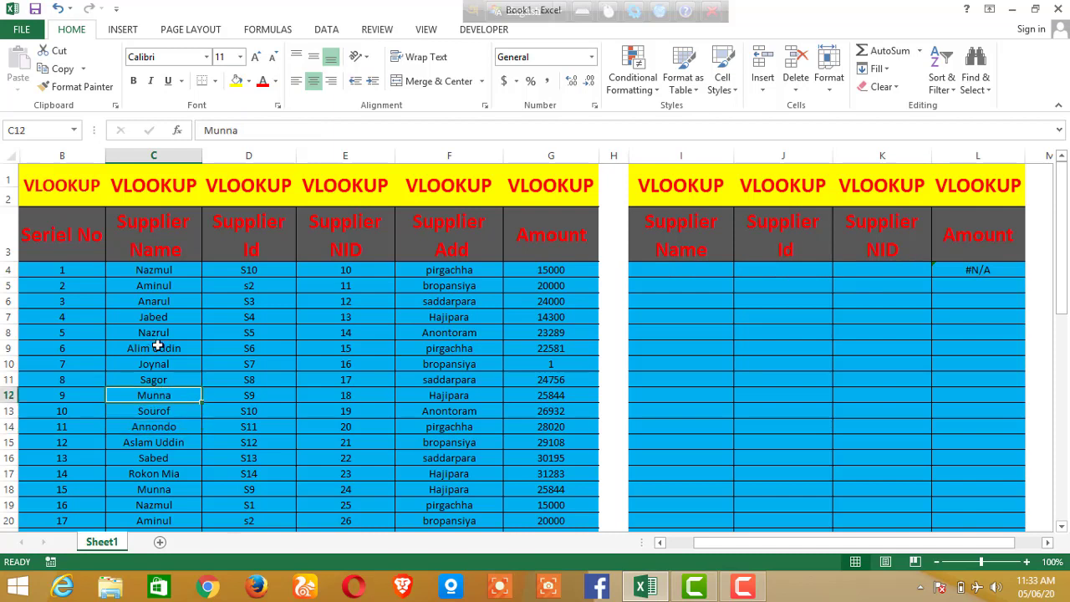
click(149, 270)
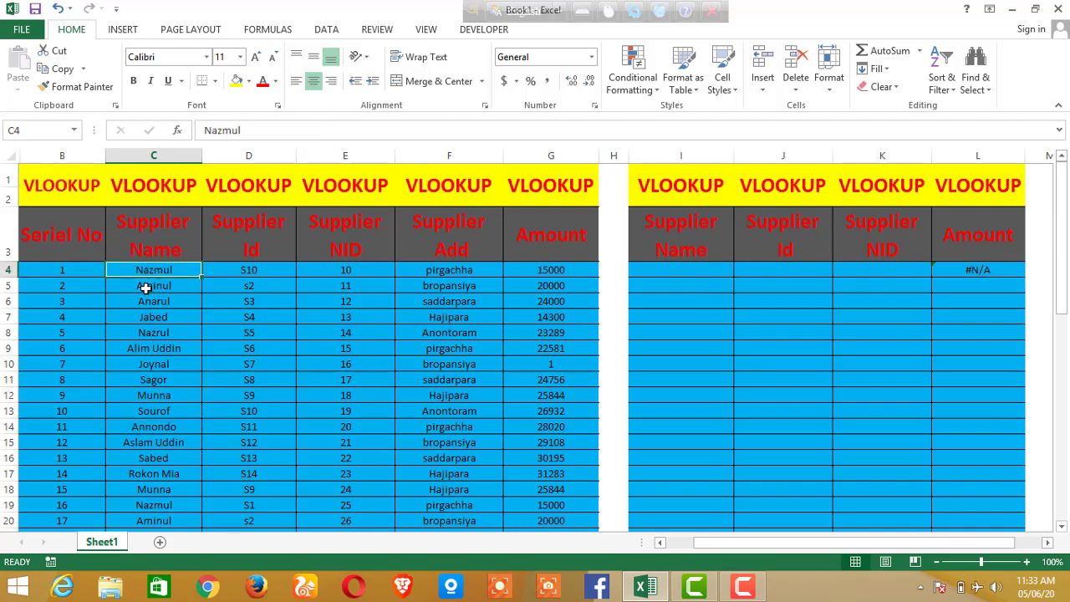
click(699, 267)
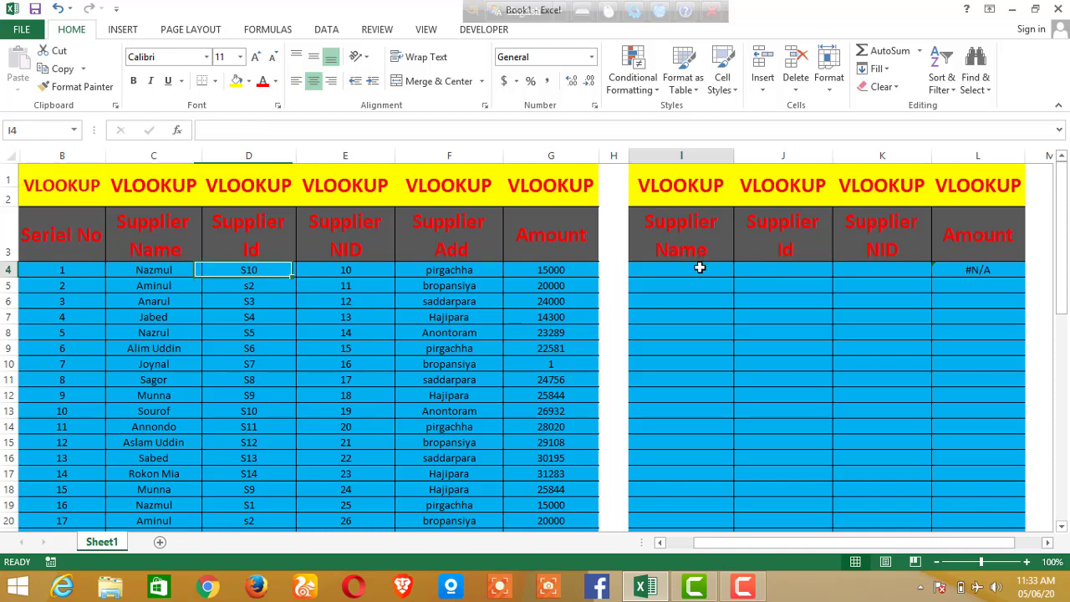
Enter nazmul in I4 and check the Amount result against Nazmul's record
text(n)
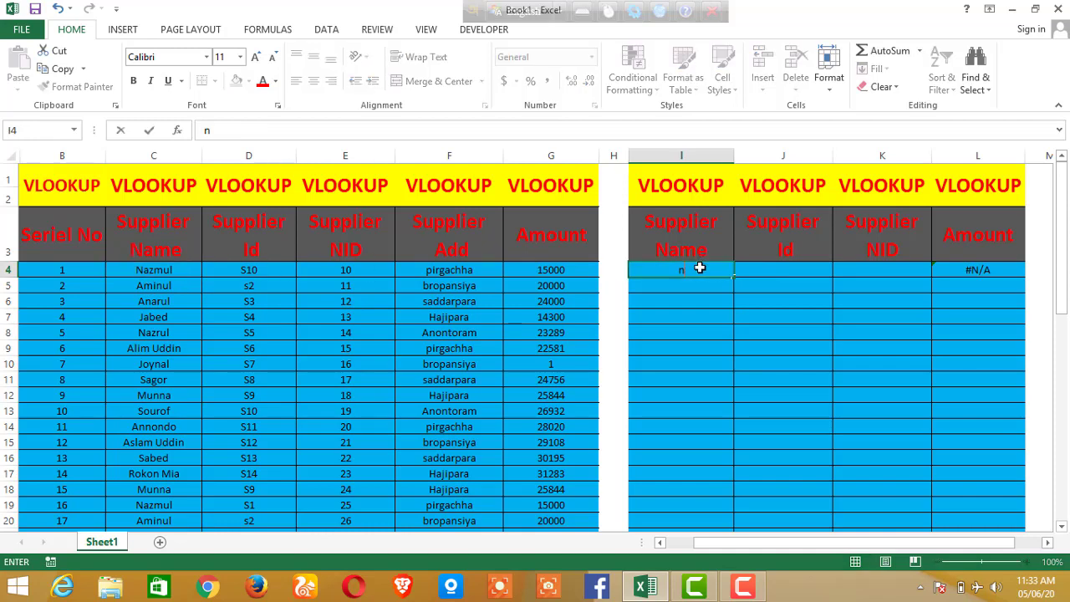
text(azmul)
click(684, 316)
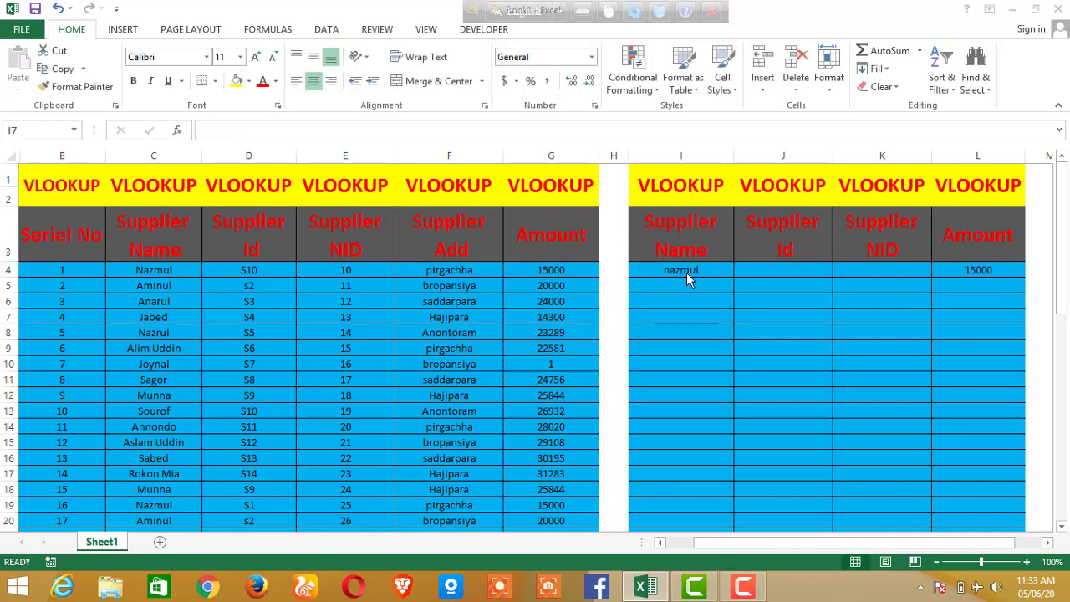
drag(691, 272, 950, 272)
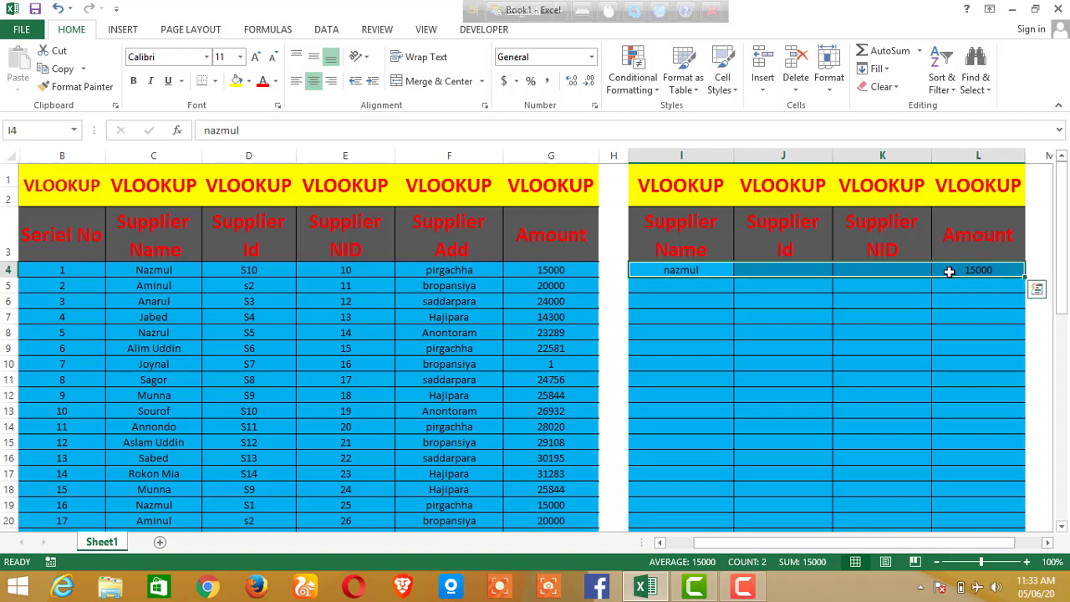
click(958, 272)
drag(159, 269, 562, 263)
click(950, 272)
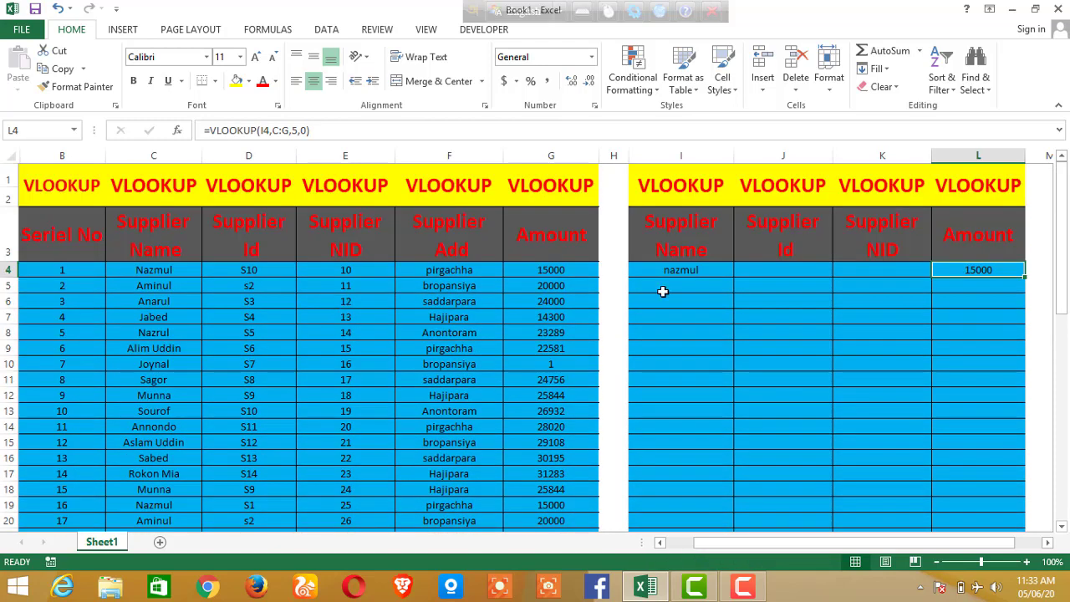
click(702, 269)
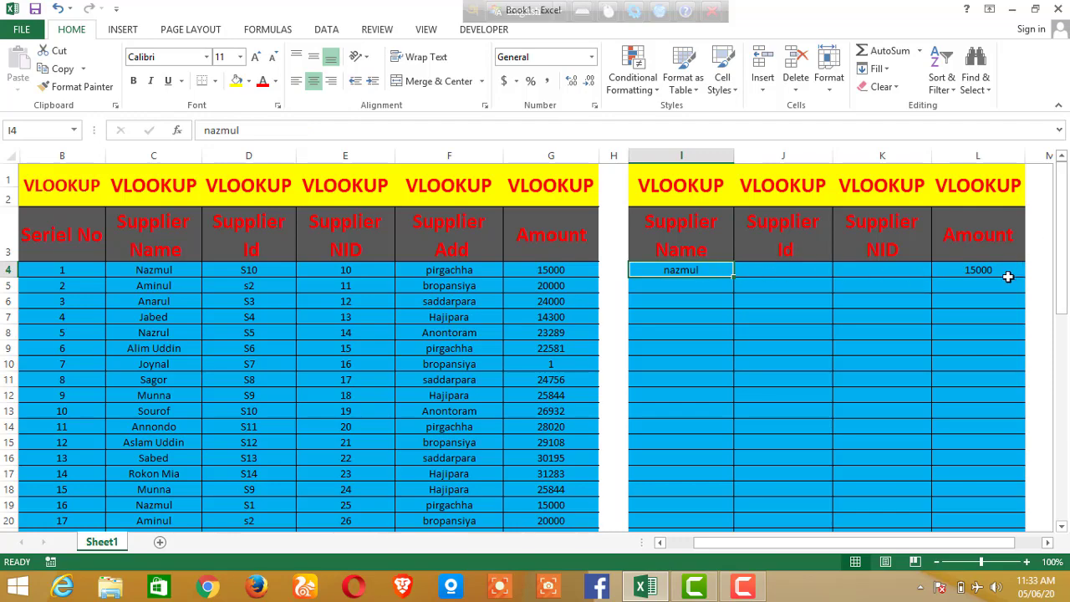
click(1003, 274)
Move between the Supplier Id J4, NID K4 and Amount L4 cells, ending on K4
click(762, 269)
scroll(764, 275, down, 4)
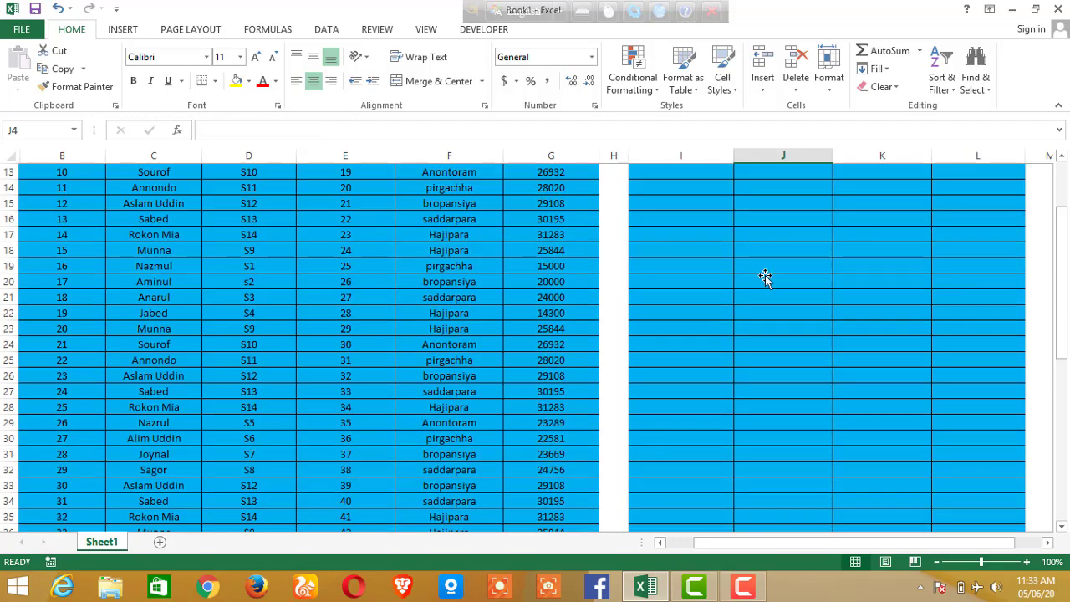
scroll(764, 275, up, 4)
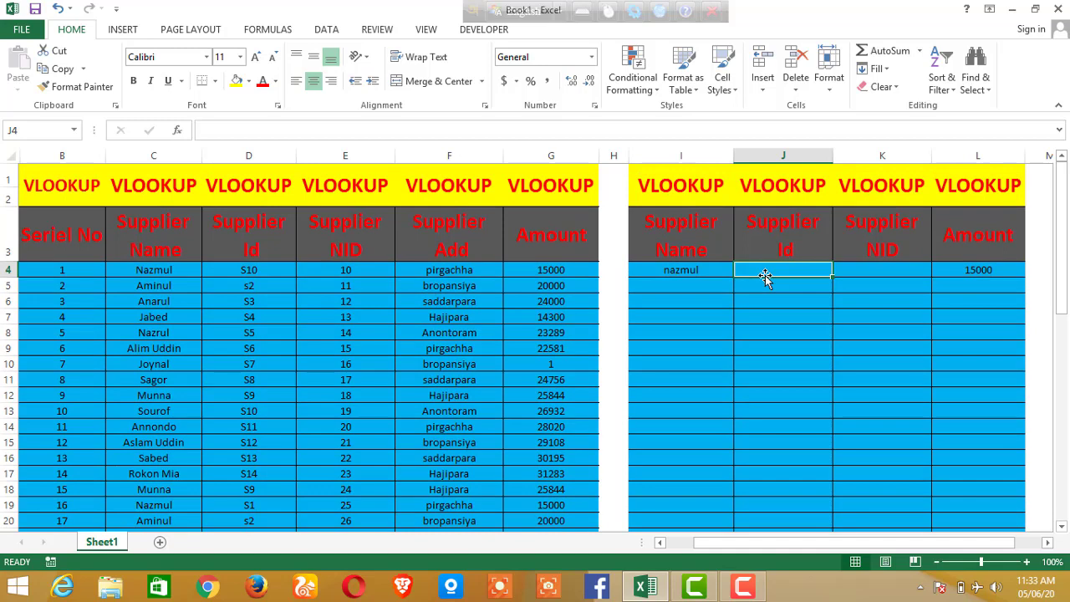
click(967, 274)
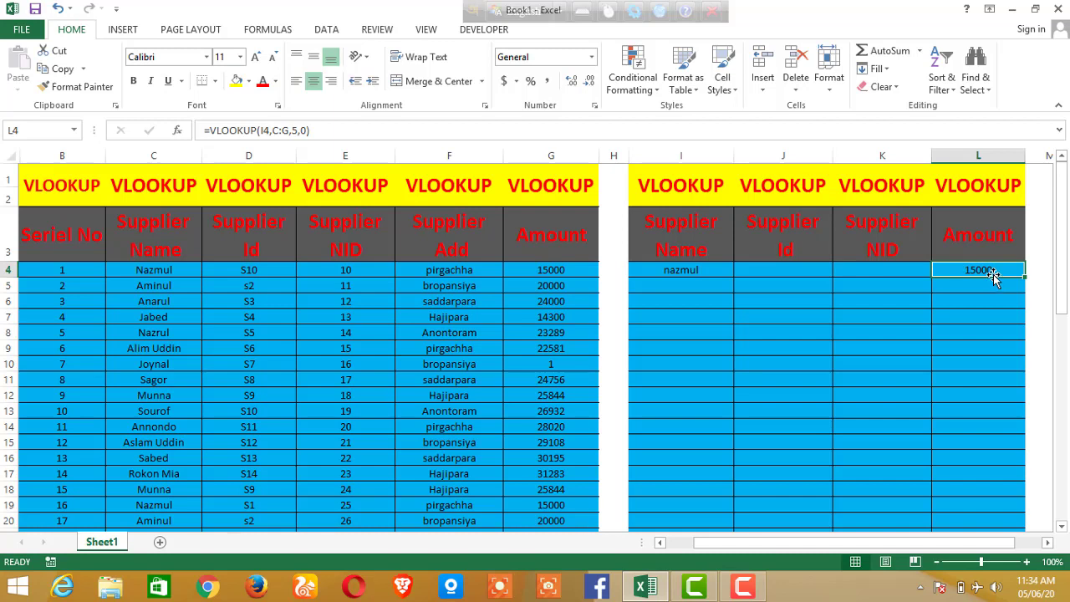
click(794, 272)
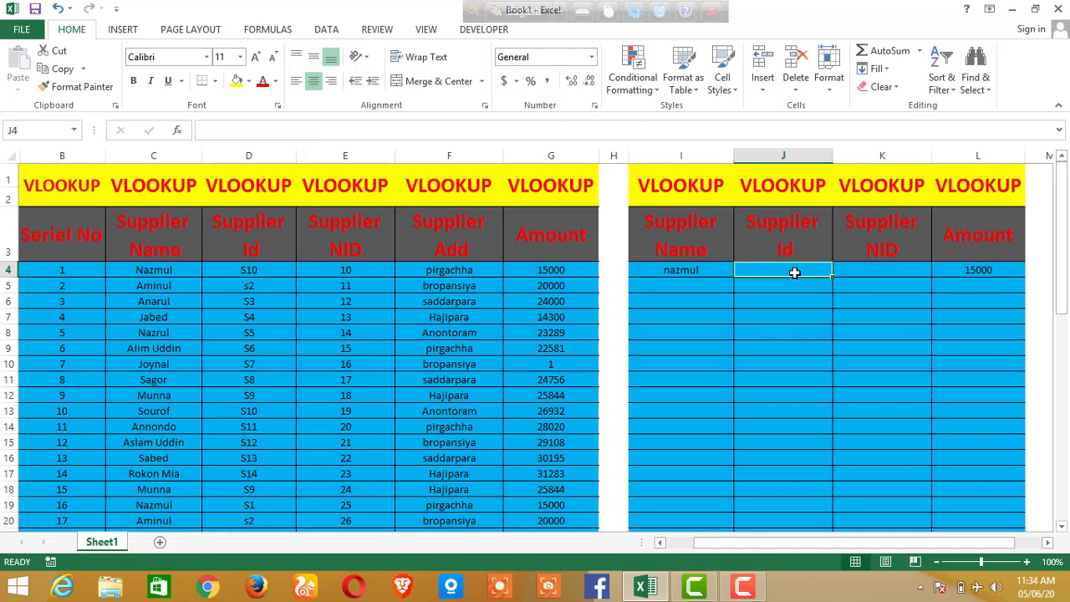
click(892, 269)
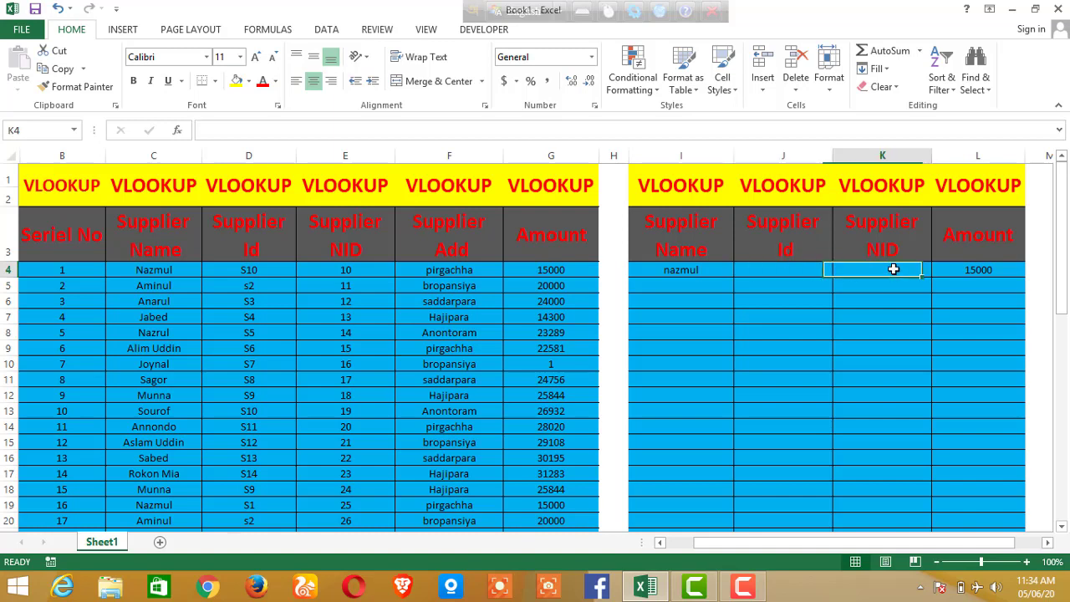
click(823, 269)
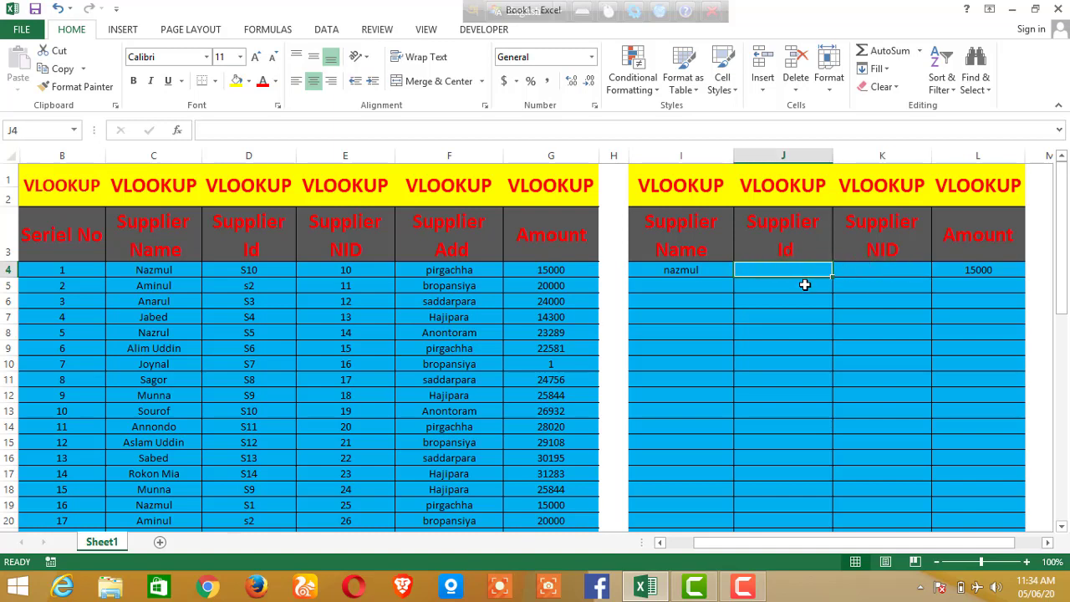
click(870, 269)
click(796, 264)
click(871, 270)
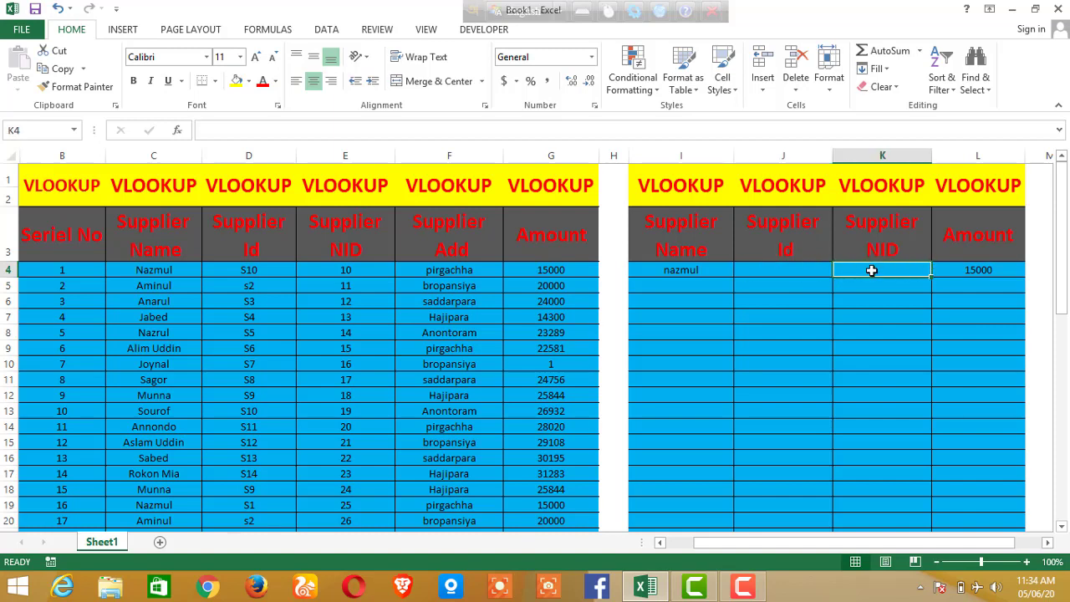
Enter =VLOOKUP(J4,D:G,2,) in K4, accepting Excel's suggested formula correction
text(=)
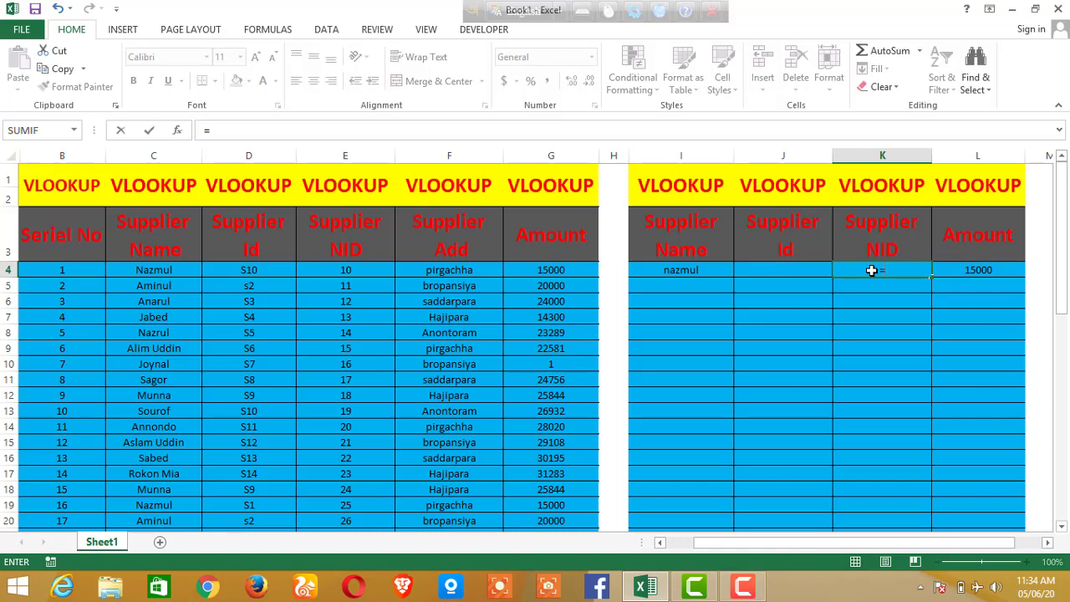
text(vl)
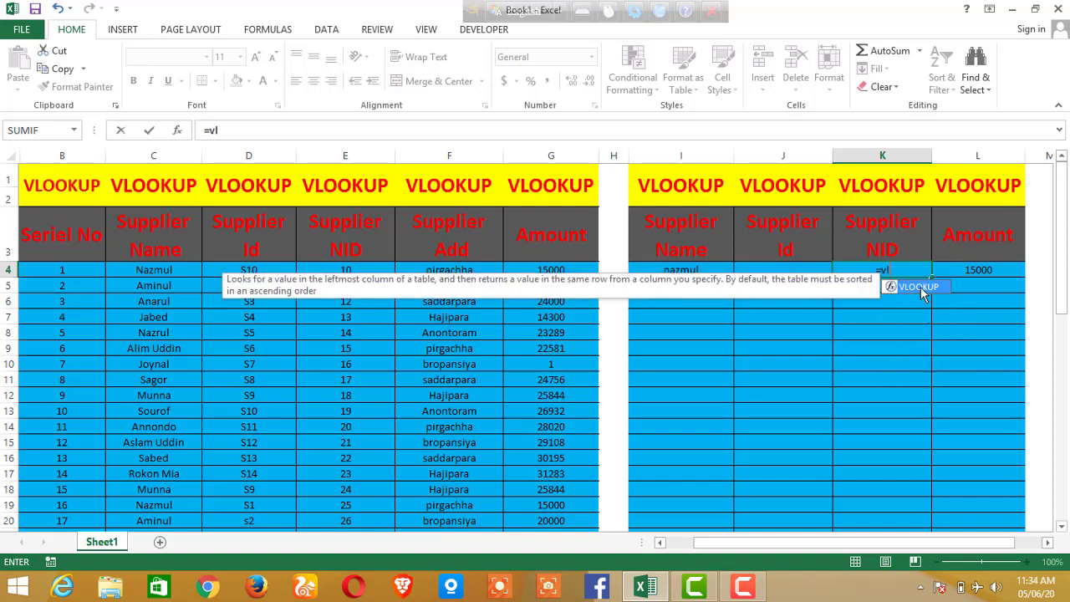
double_click(920, 288)
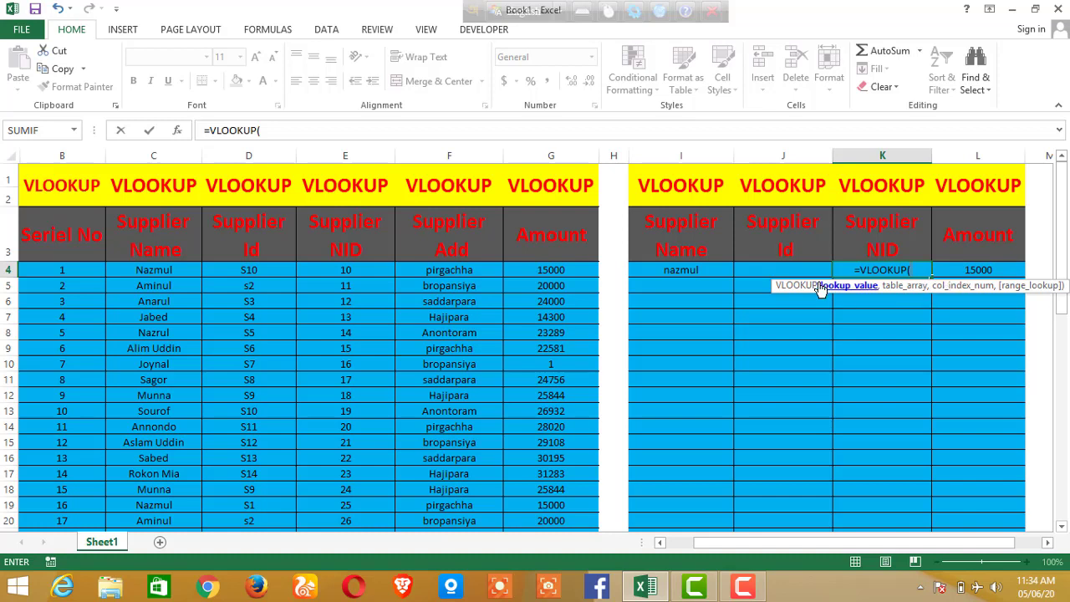
click(786, 270)
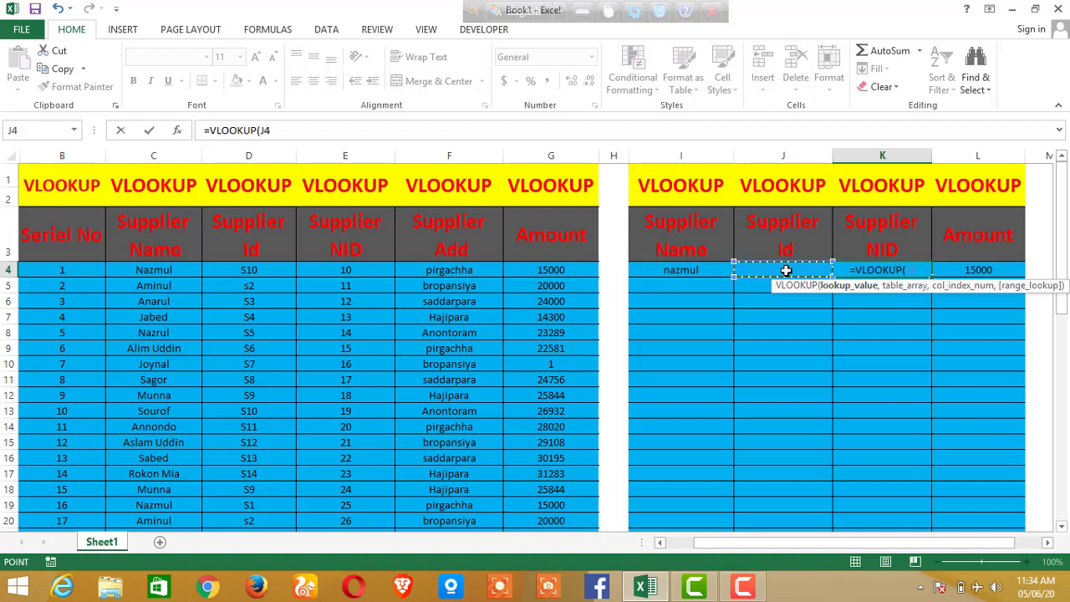
text(,)
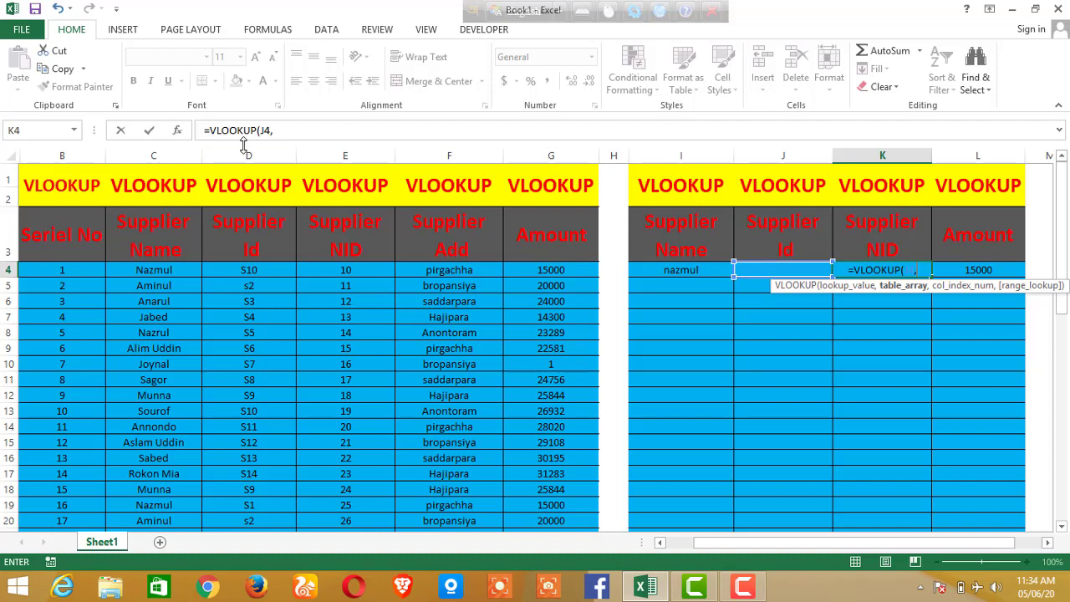
drag(246, 156, 513, 186)
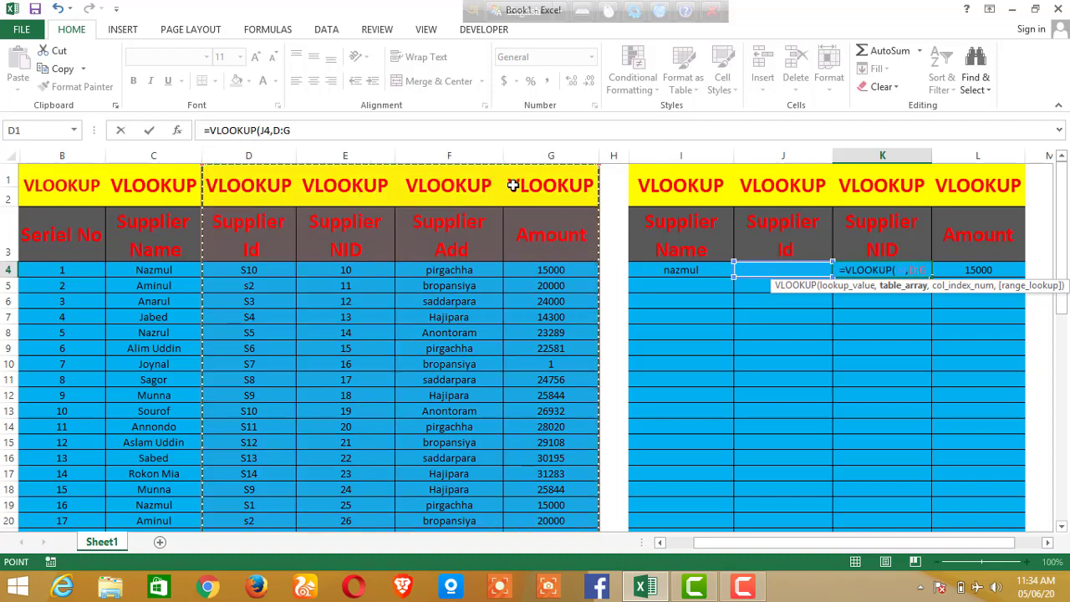
text(,)
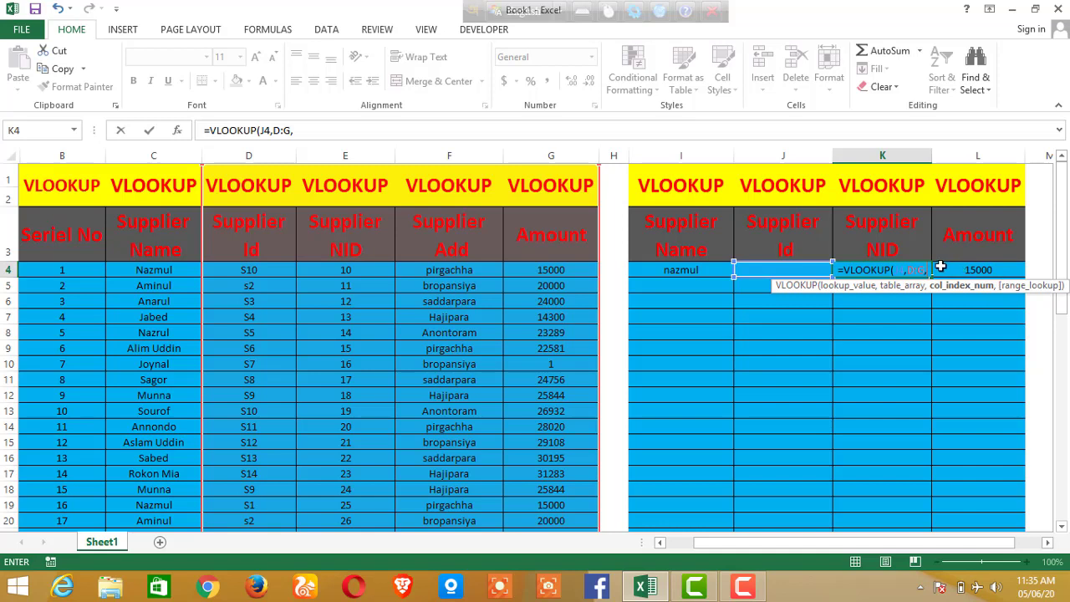
text(2,)
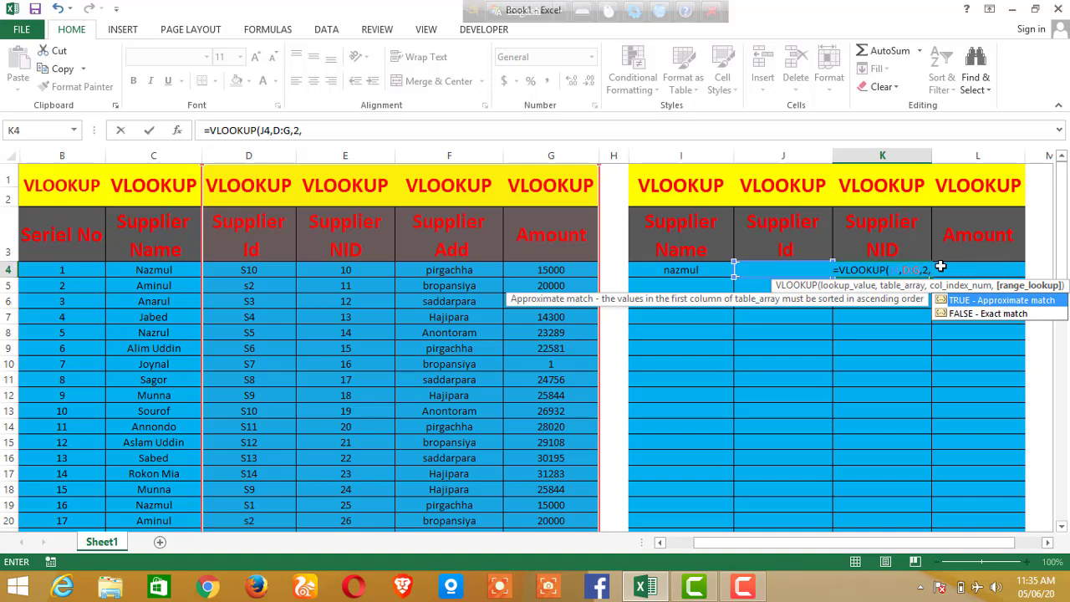
text())
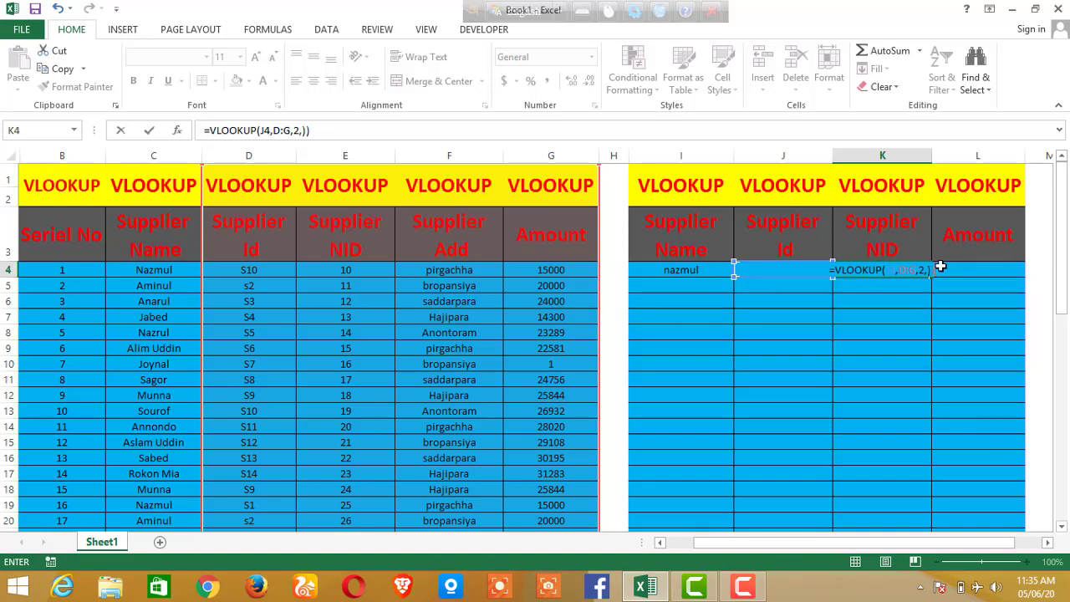
key(Return)
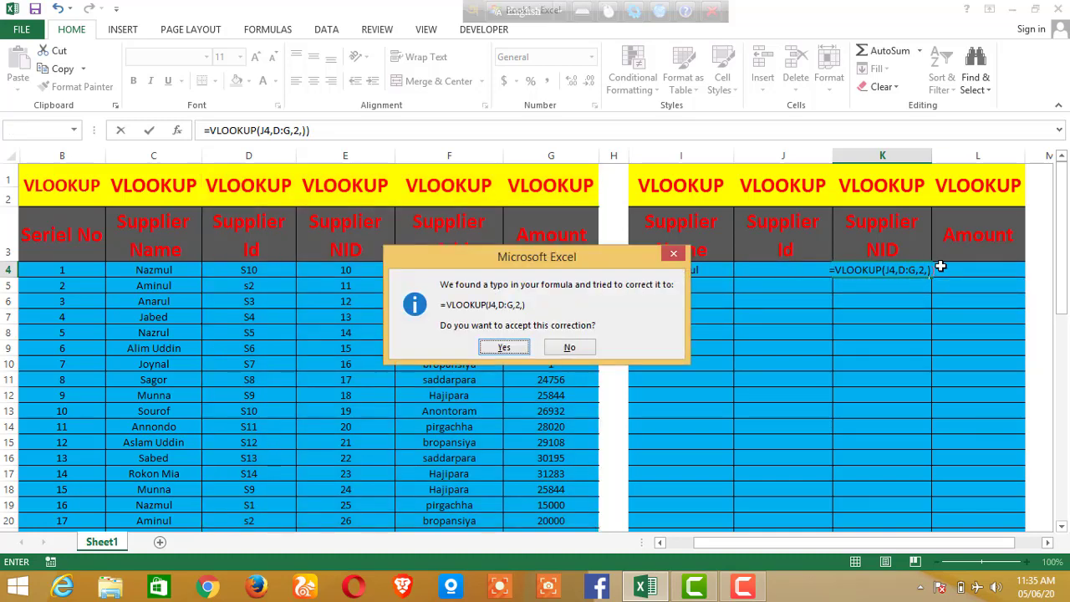
click(503, 348)
click(897, 271)
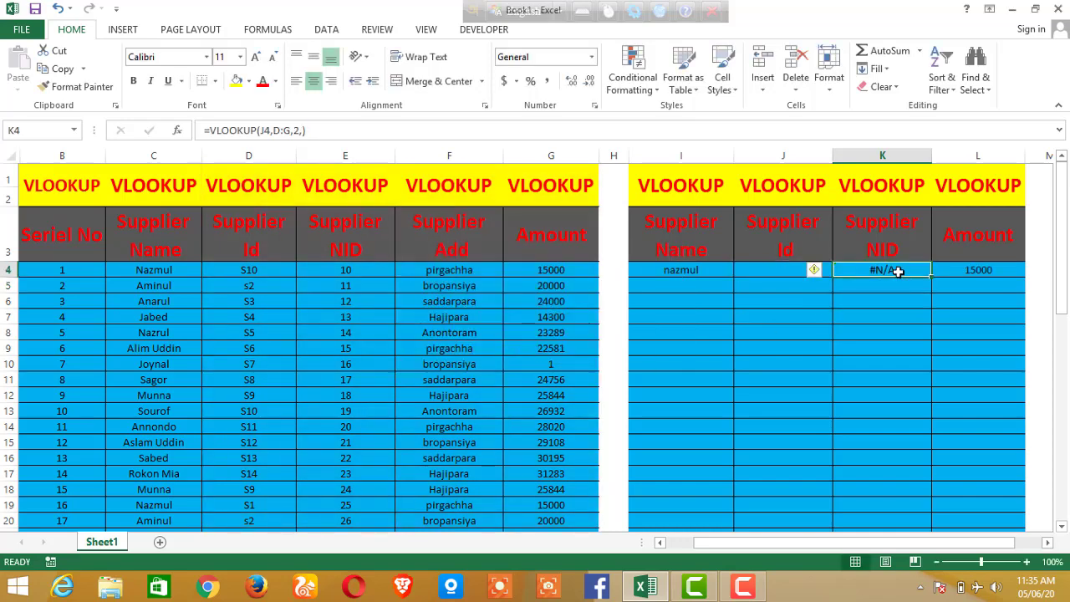
click(785, 267)
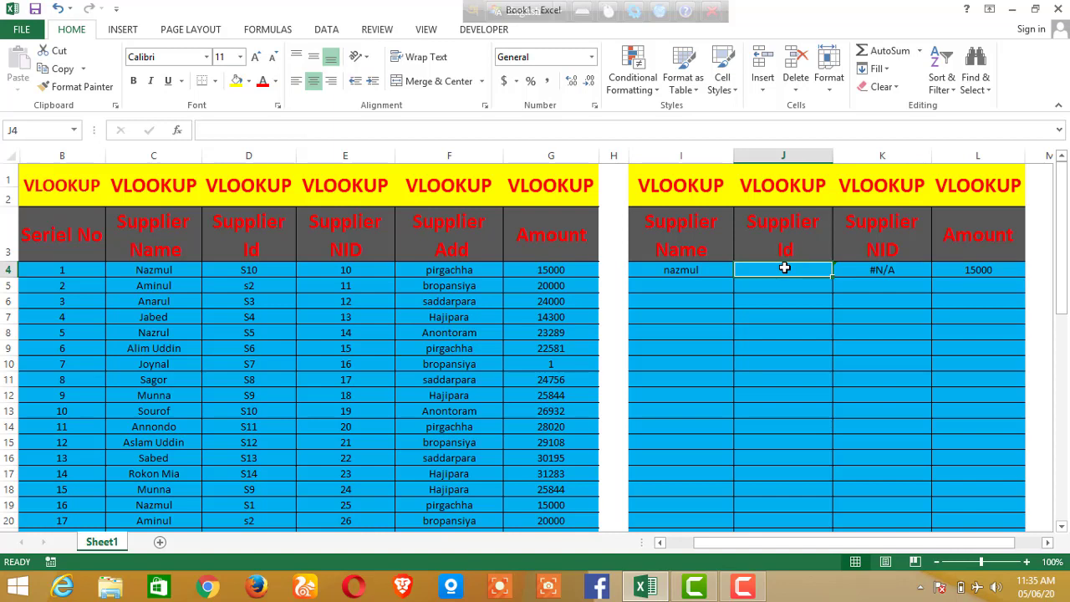
Enter s10 as the Supplier Id in J4 and compare it with S10 in D4
text(s1)
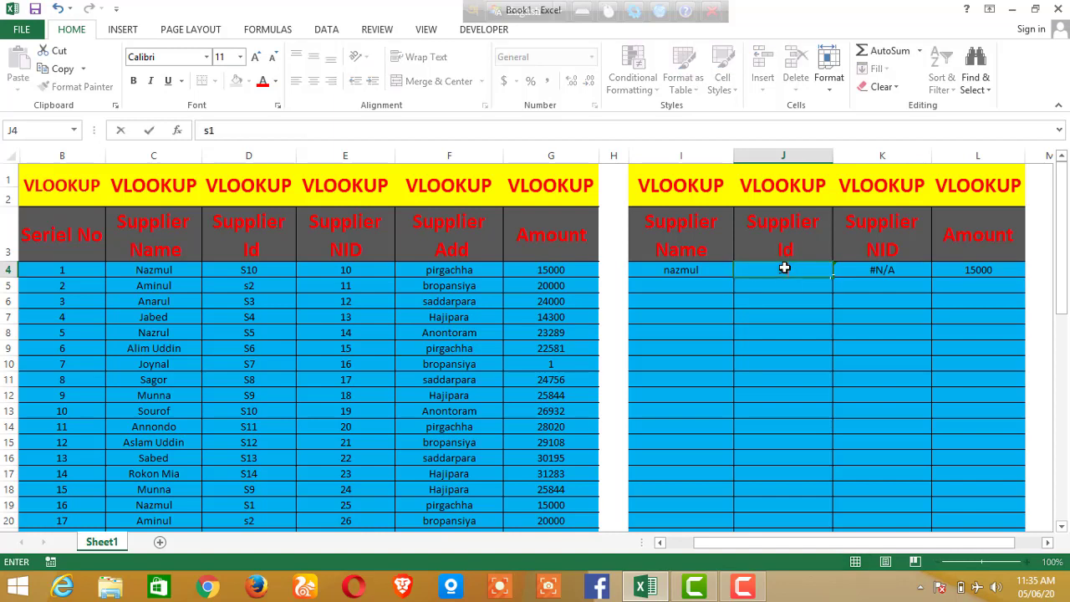
text(0)
key(Return)
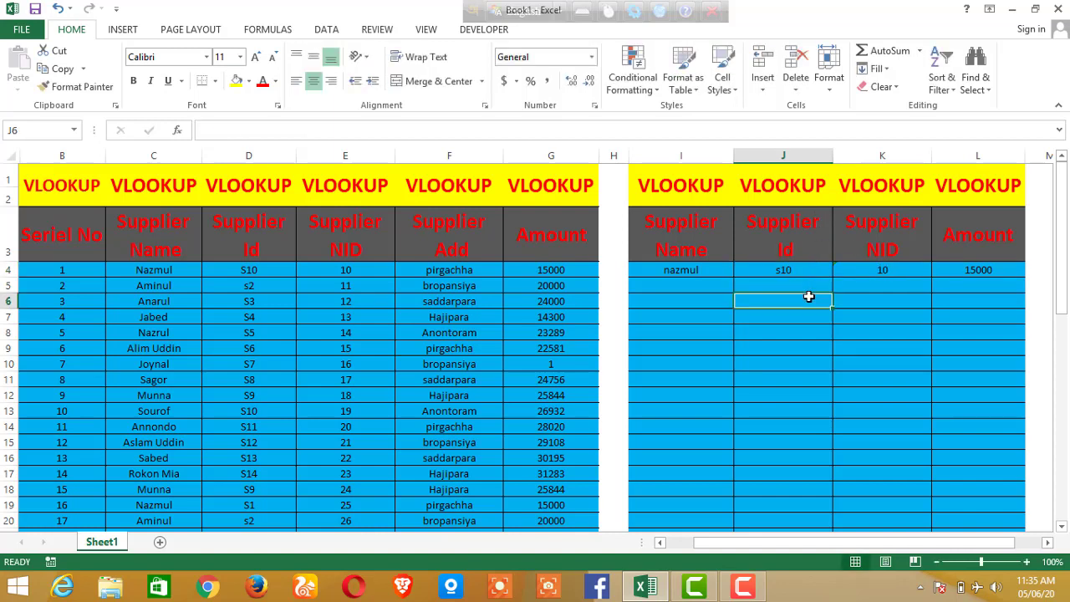
click(889, 268)
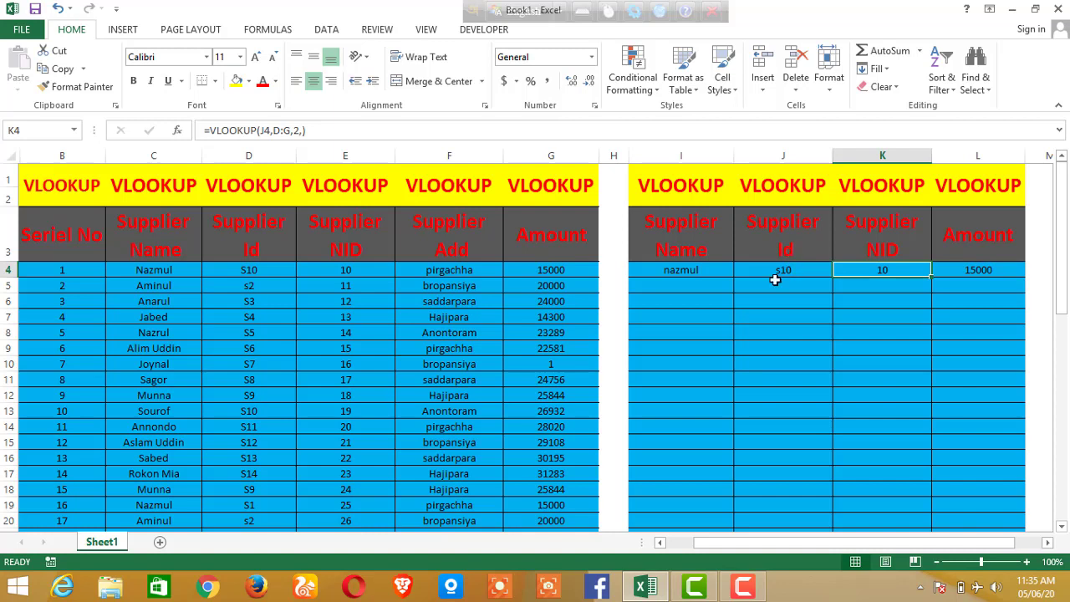
drag(175, 269, 248, 272)
click(248, 272)
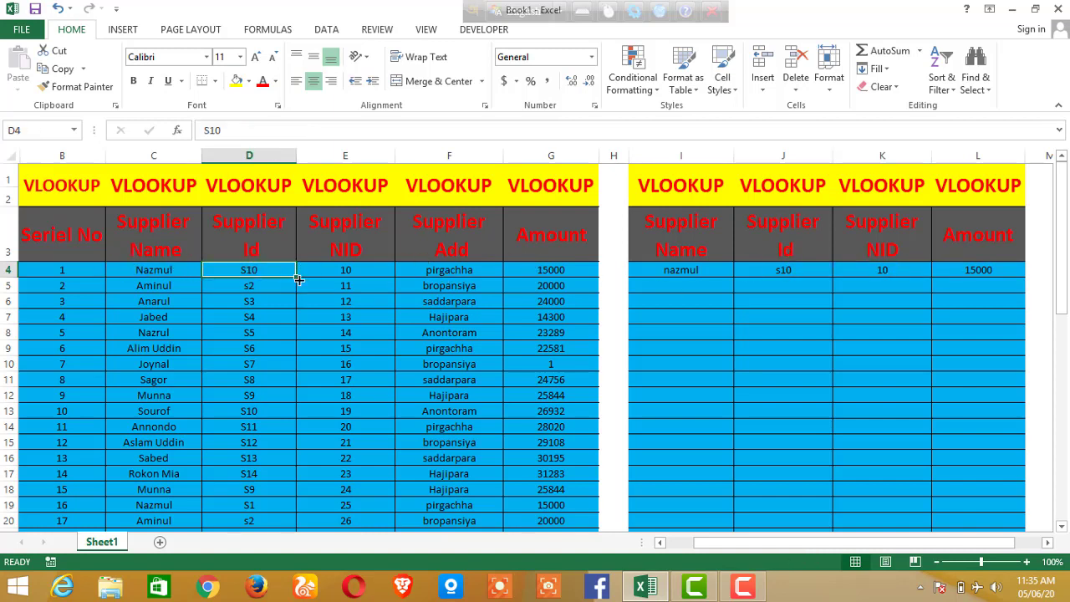
click(800, 270)
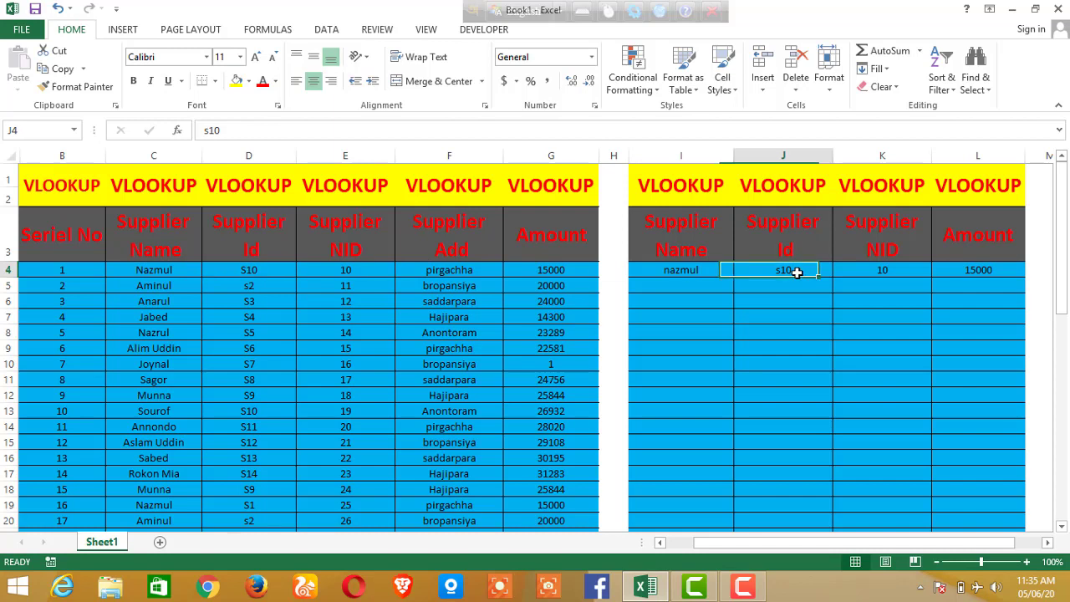
click(234, 270)
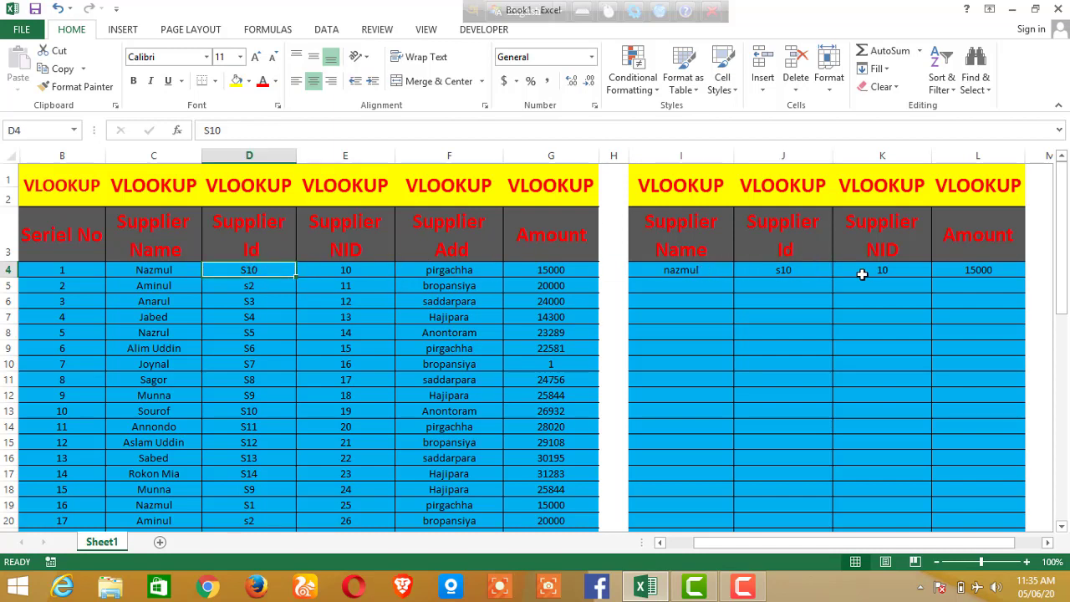
click(783, 268)
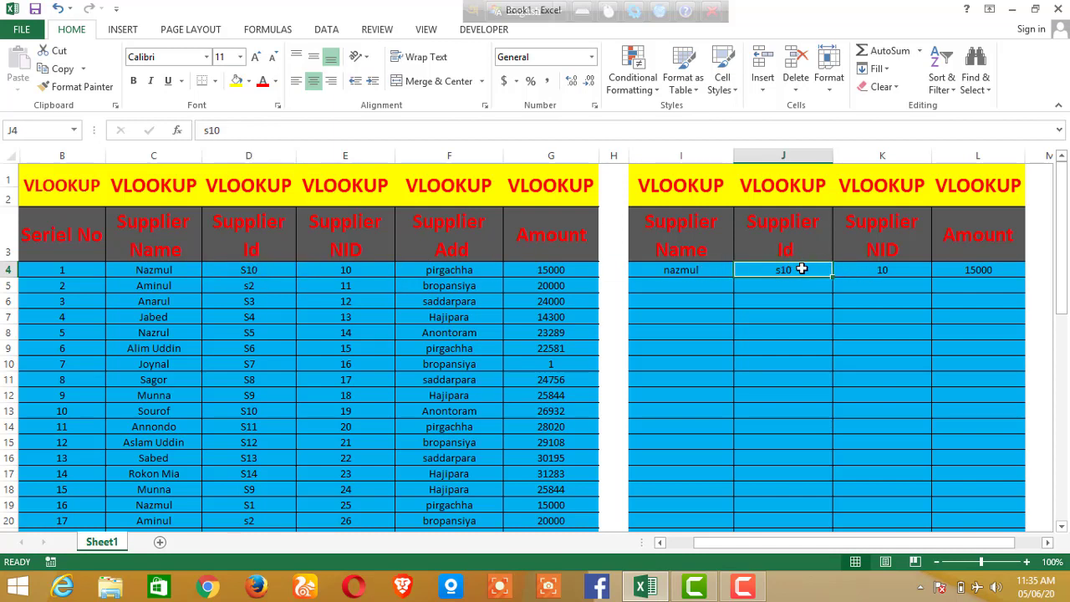
Inspect the Supplier Id column, the NID value 10 in E4, and K4's formula
click(249, 167)
key(ctrl+shift+Down)
scroll(257, 400, down, 4)
scroll(257, 400, up, 4)
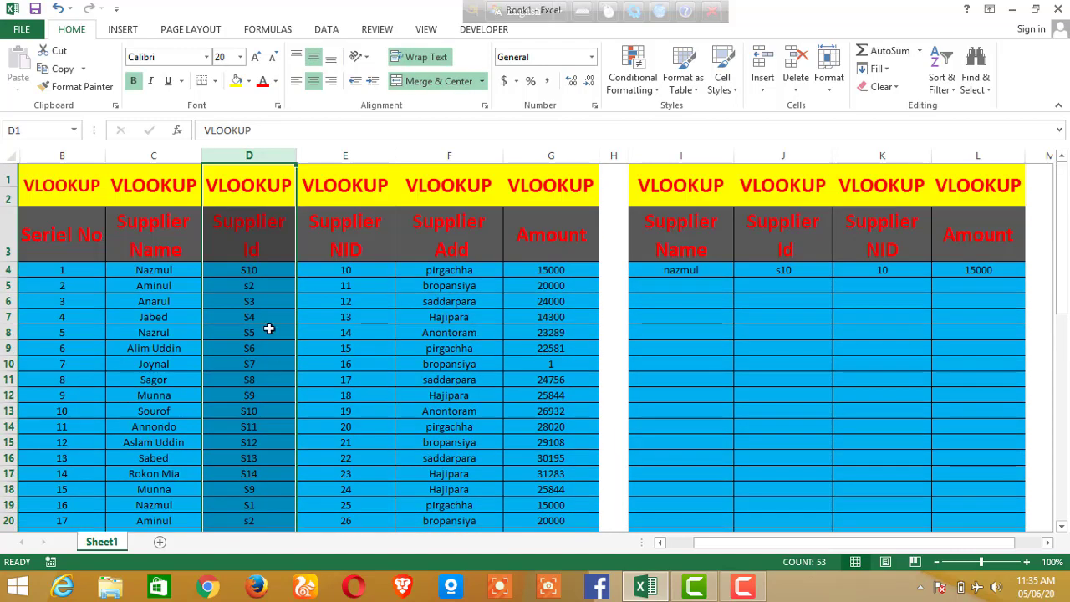
click(240, 272)
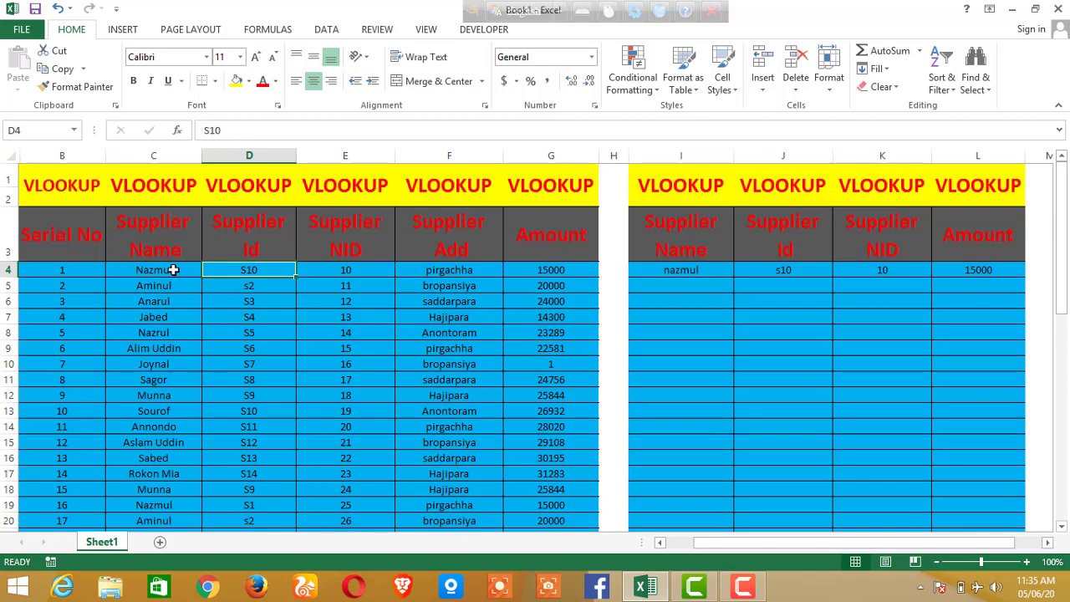
drag(246, 270, 345, 259)
click(345, 268)
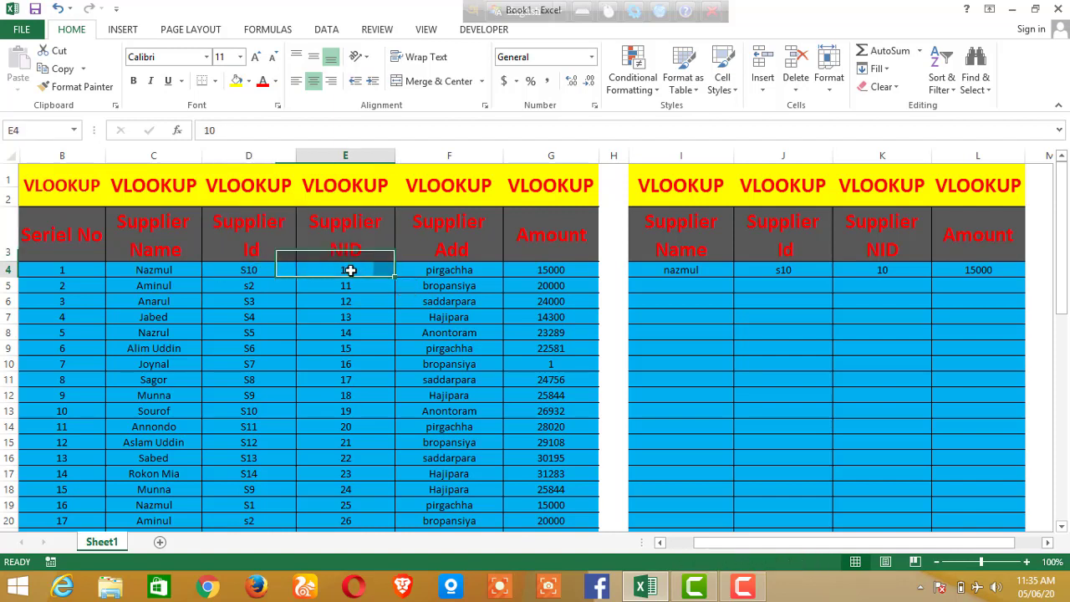
click(876, 264)
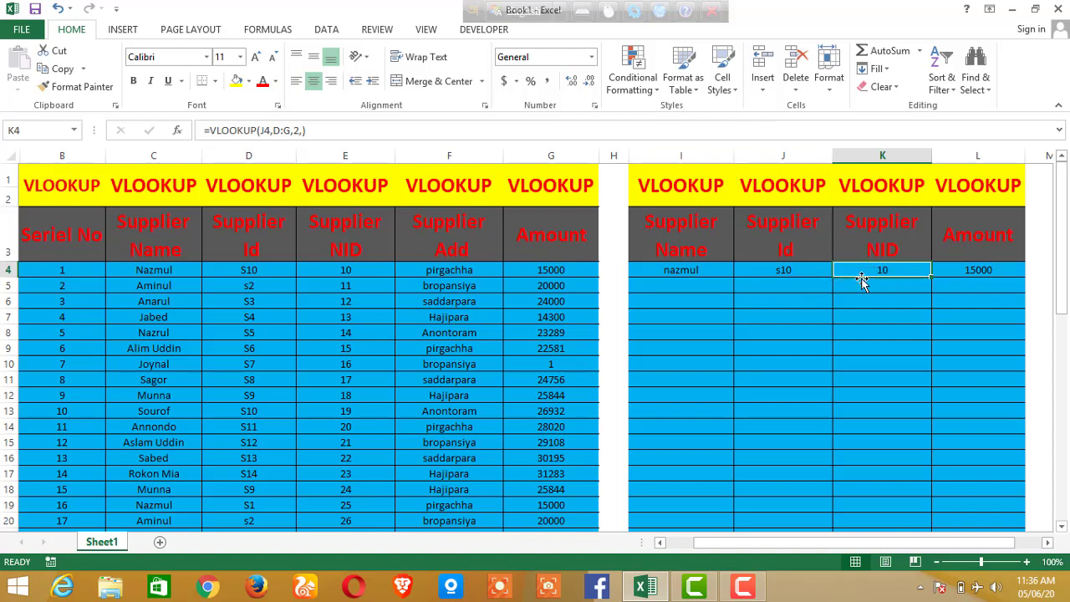
Clear the supplier name nazmul from I4
click(679, 269)
click(980, 272)
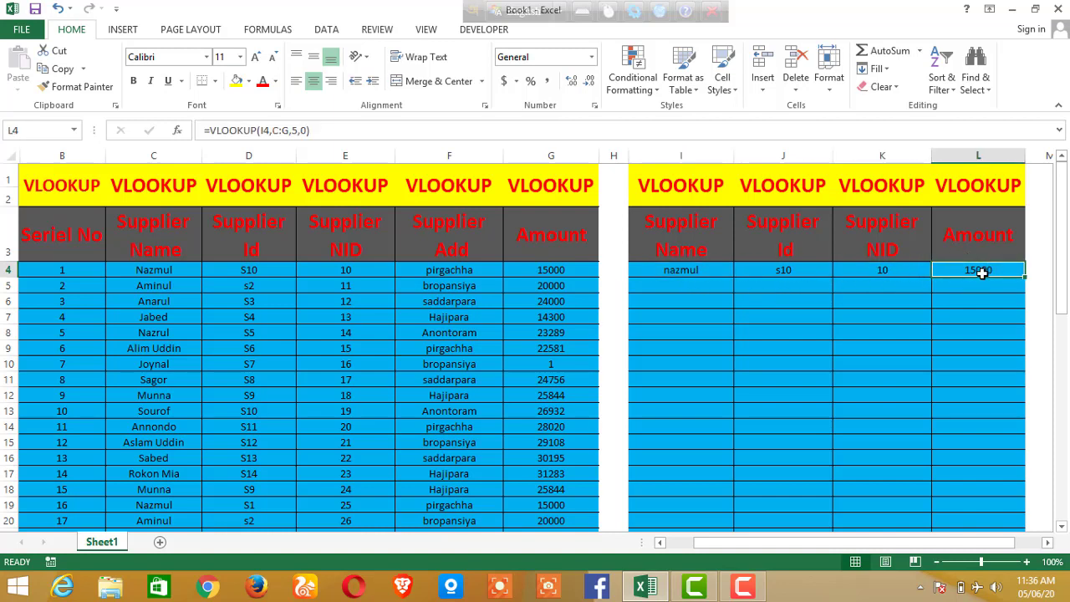
click(693, 270)
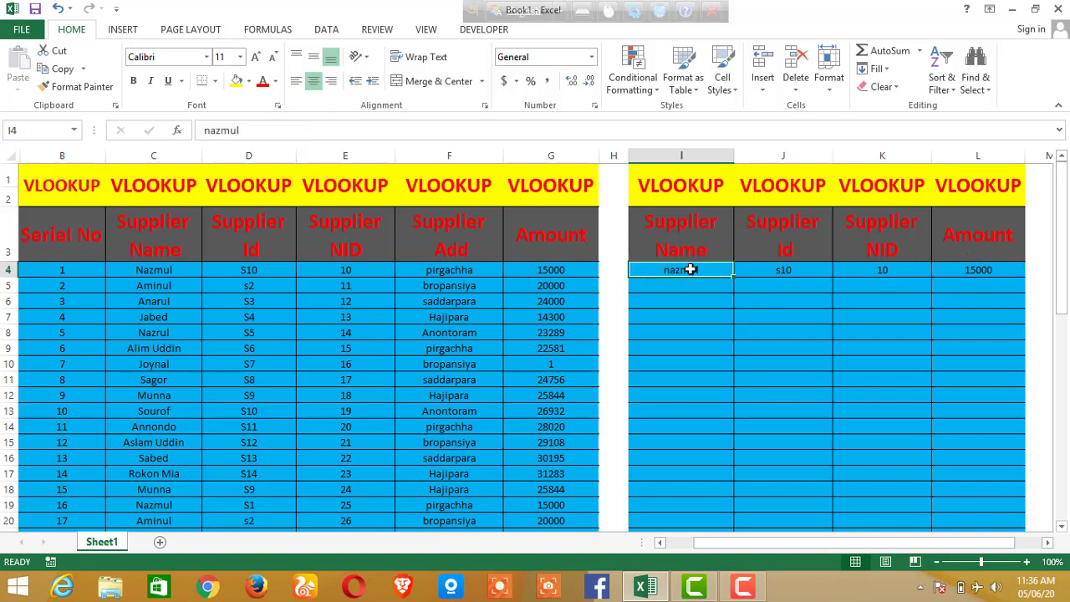
key(BackSpace)
key(Return)
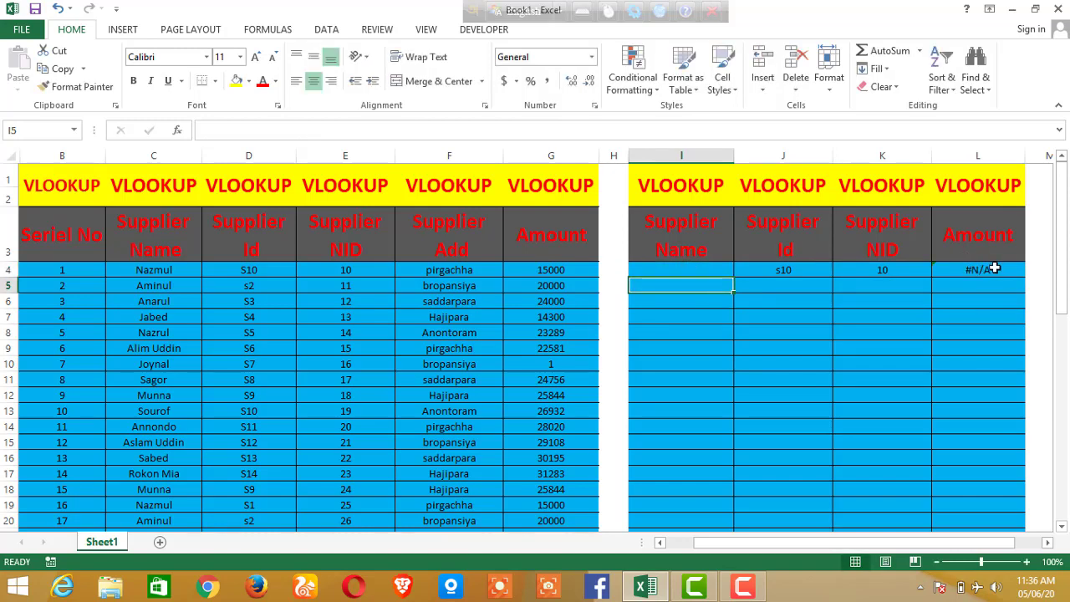
Erase s10 from J4 and select the input cells I4:J4
click(790, 270)
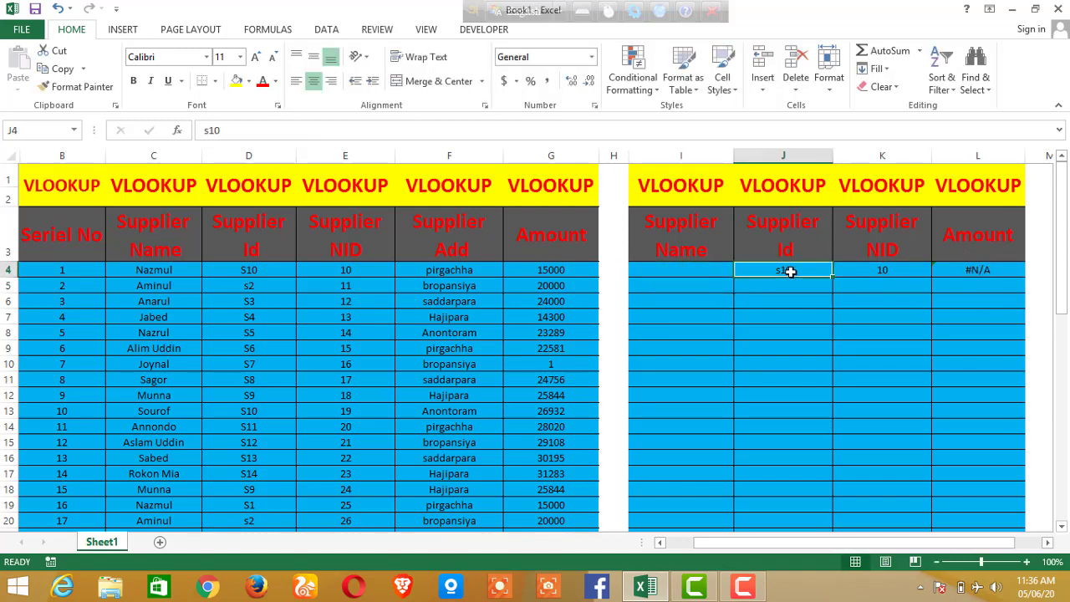
key(BackSpace)
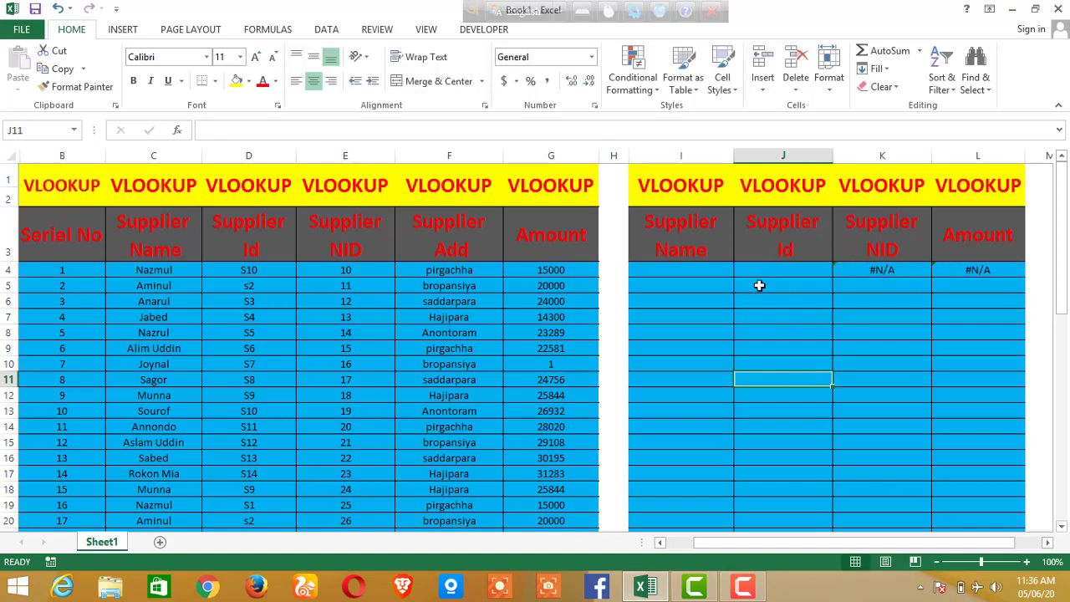
key(Up)
key(Up)
key(Up)
key(Up)
key(Up)
key(Up)
key(Up)
drag(669, 272, 794, 266)
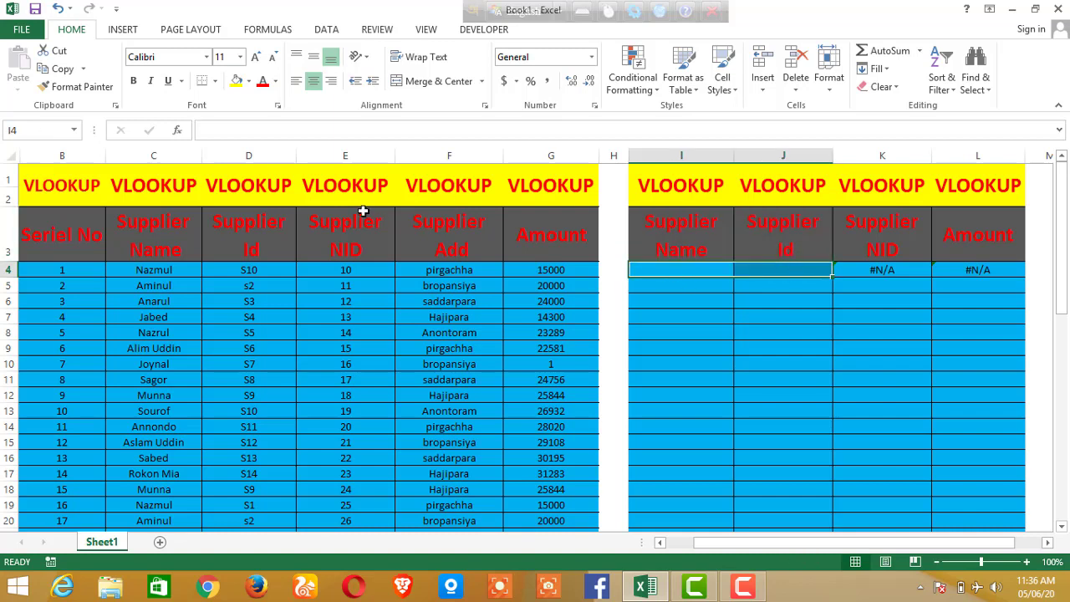
Fill I4:J4 with orange, then review the input and result cells K4:L4
click(249, 81)
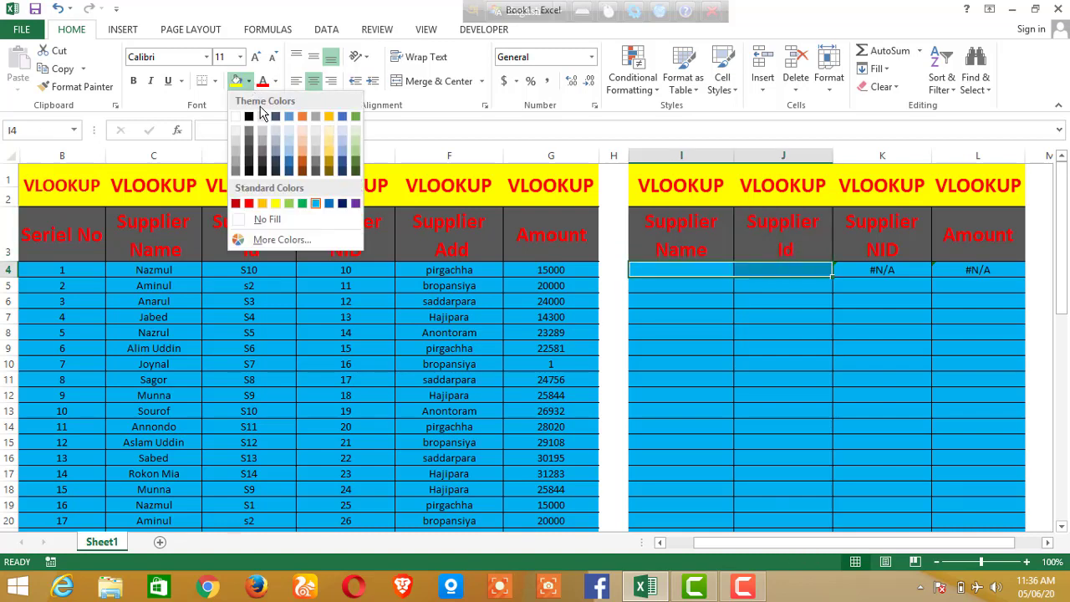
click(303, 167)
click(654, 305)
drag(688, 266, 796, 268)
click(801, 300)
drag(871, 270, 979, 270)
click(904, 328)
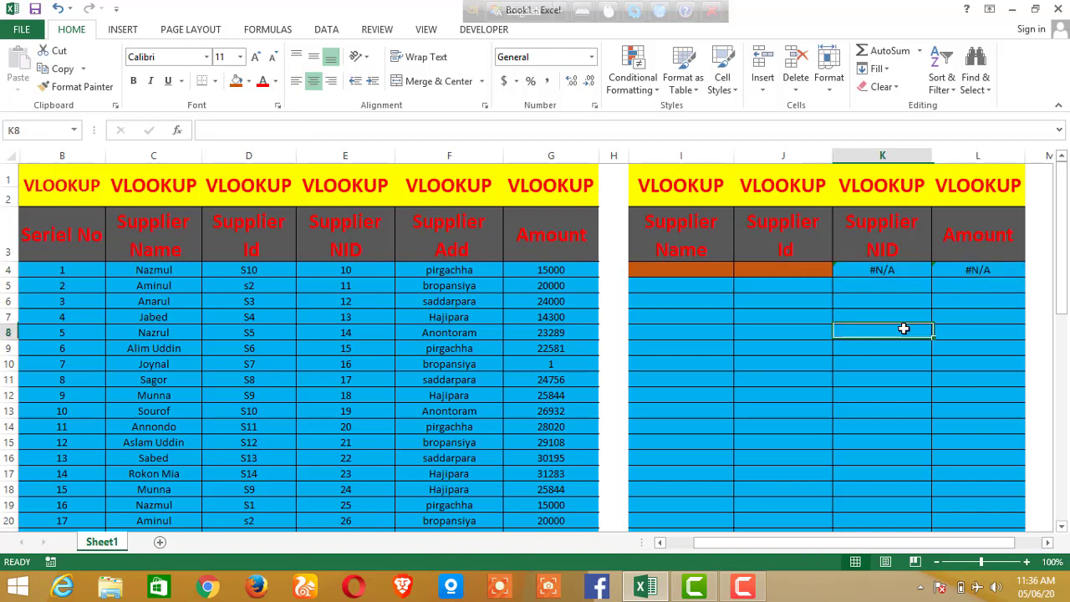
click(893, 265)
Rewrite K4's formula as =IFERROR(VLOOKUP(J4,D:G,2,),"")
double_click(891, 268)
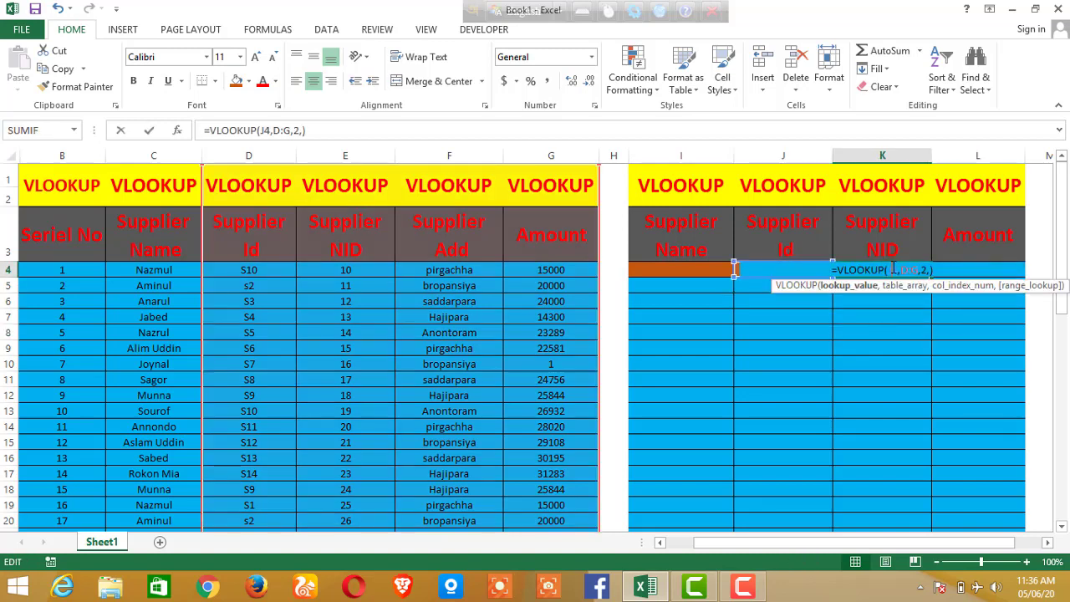
click(838, 271)
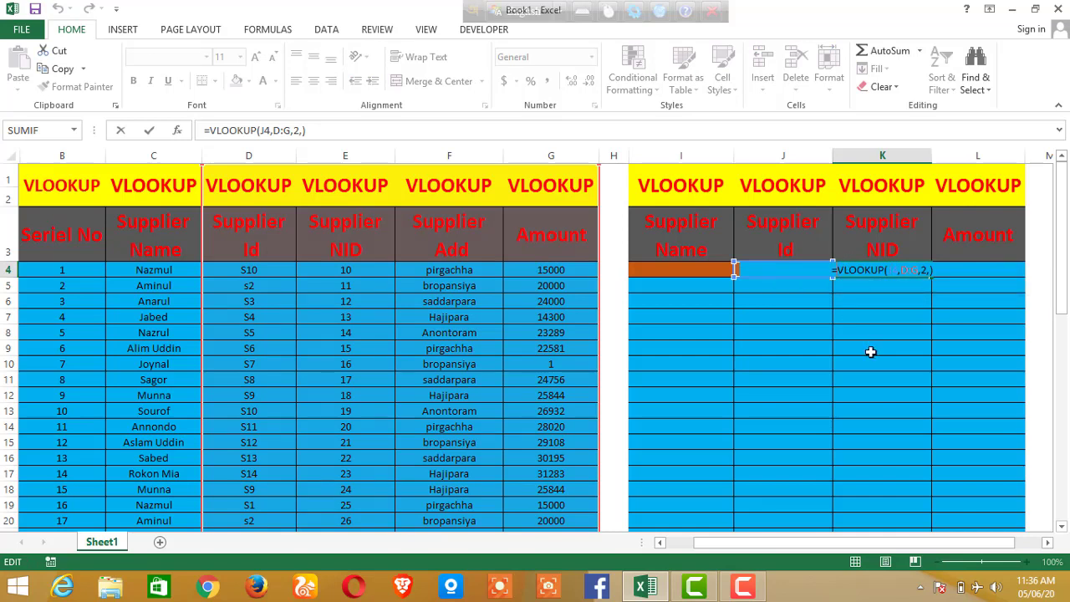
text(if)
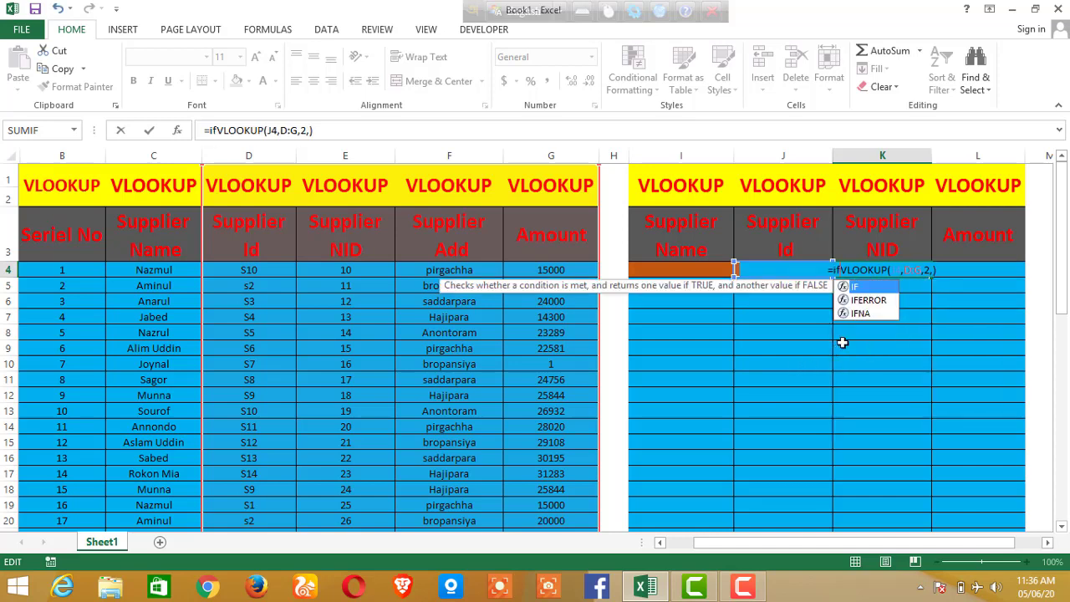
double_click(862, 299)
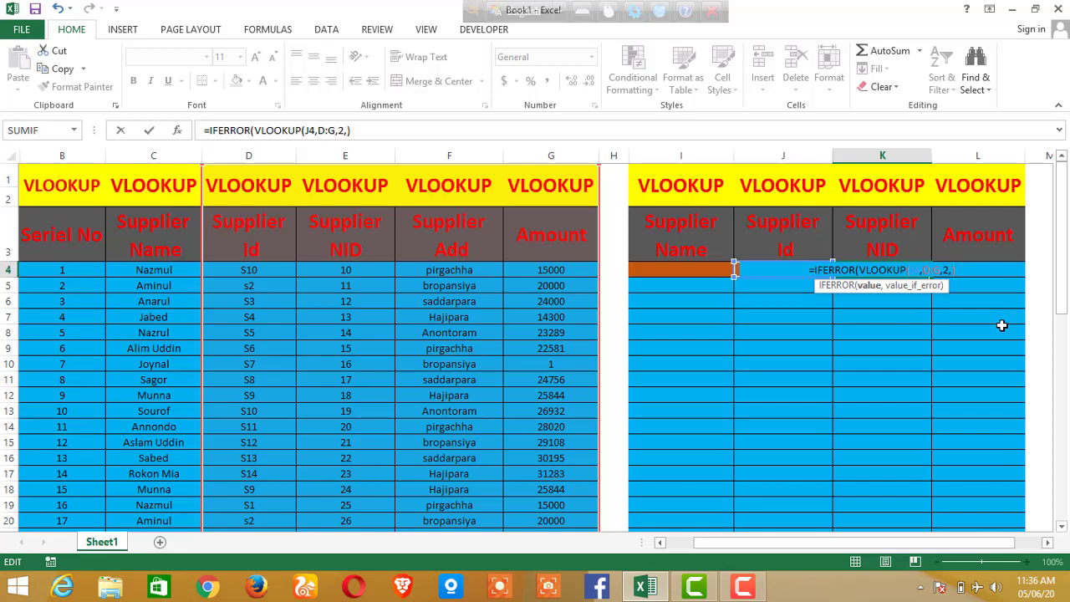
text(m)
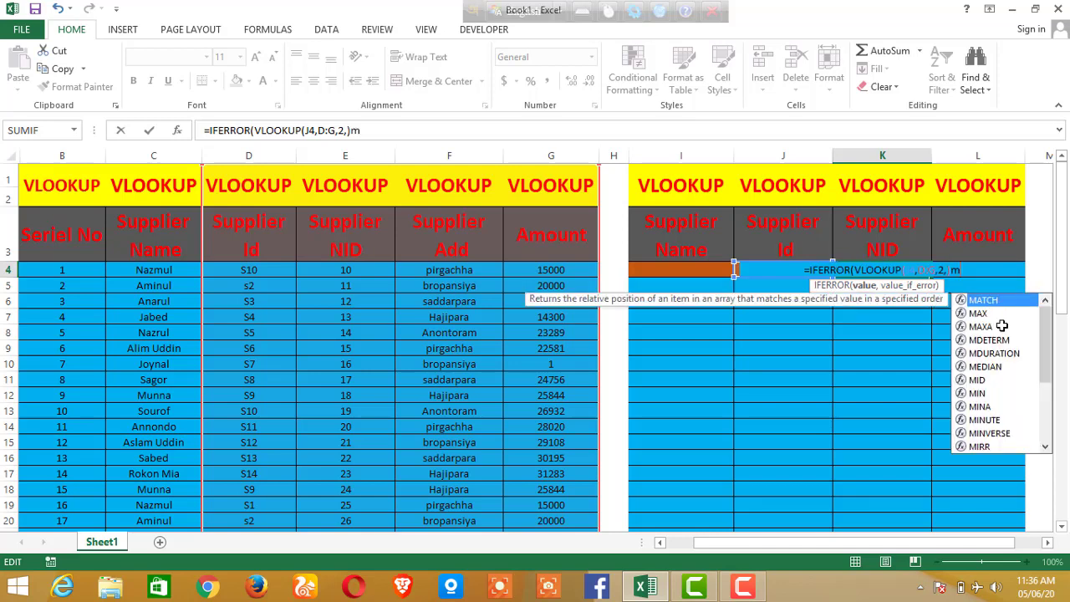
key(BackSpace)
text(,)
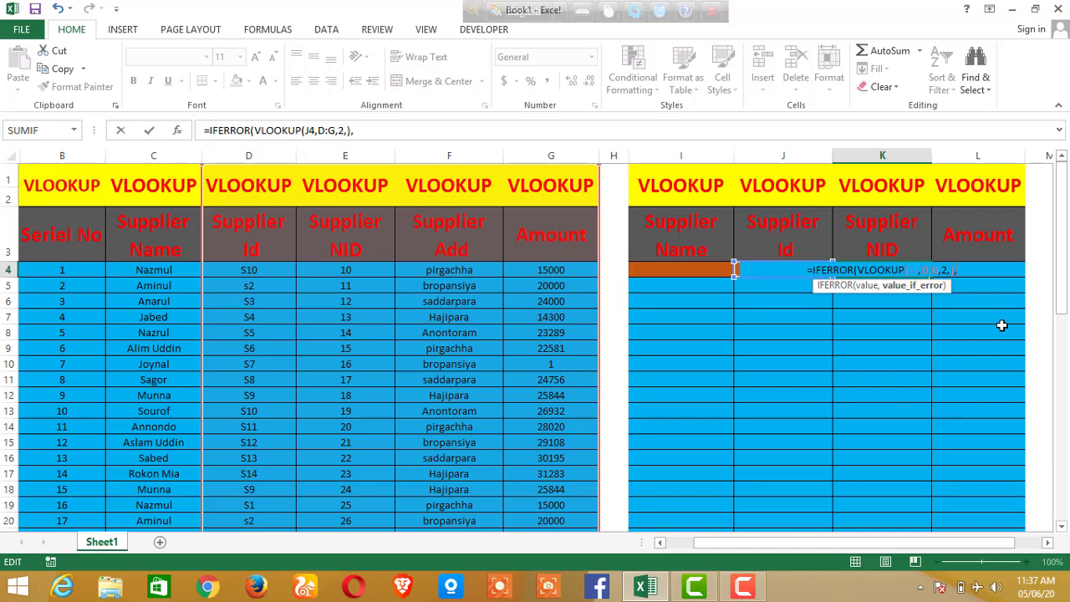
text(")
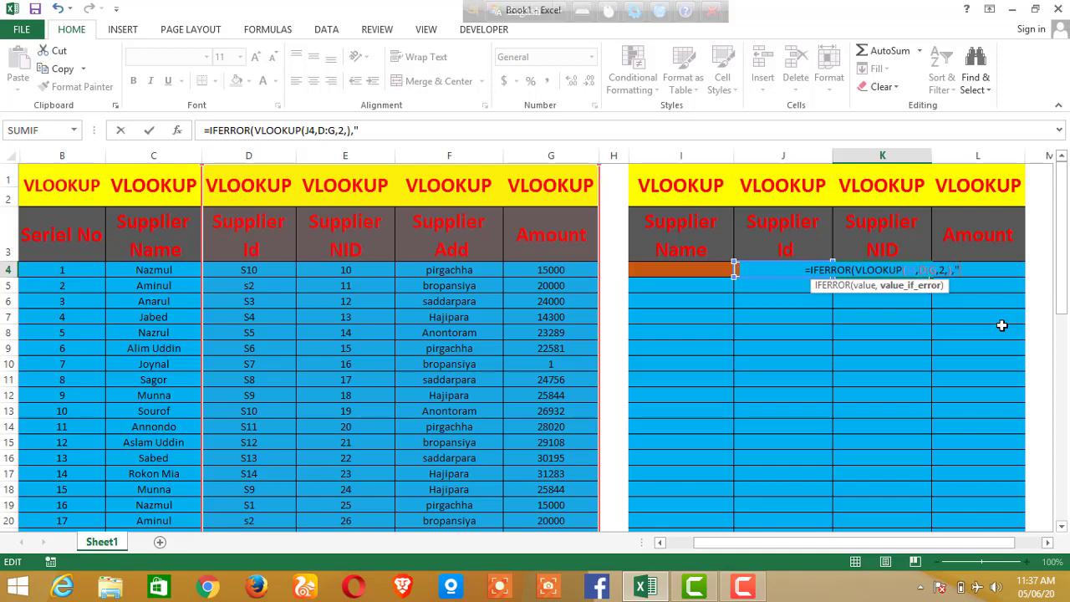
text("))
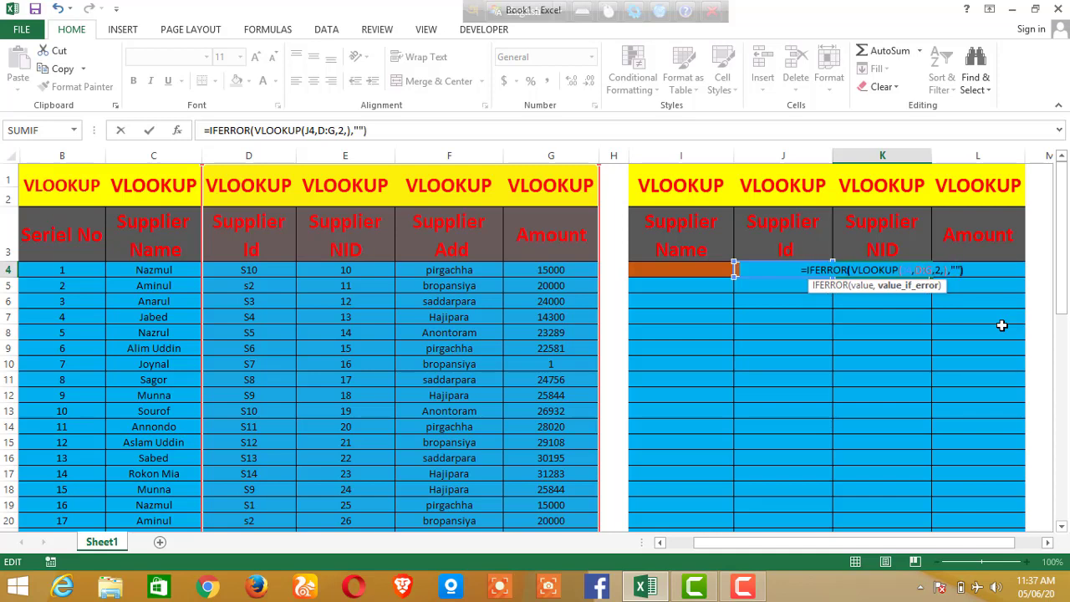
key(Return)
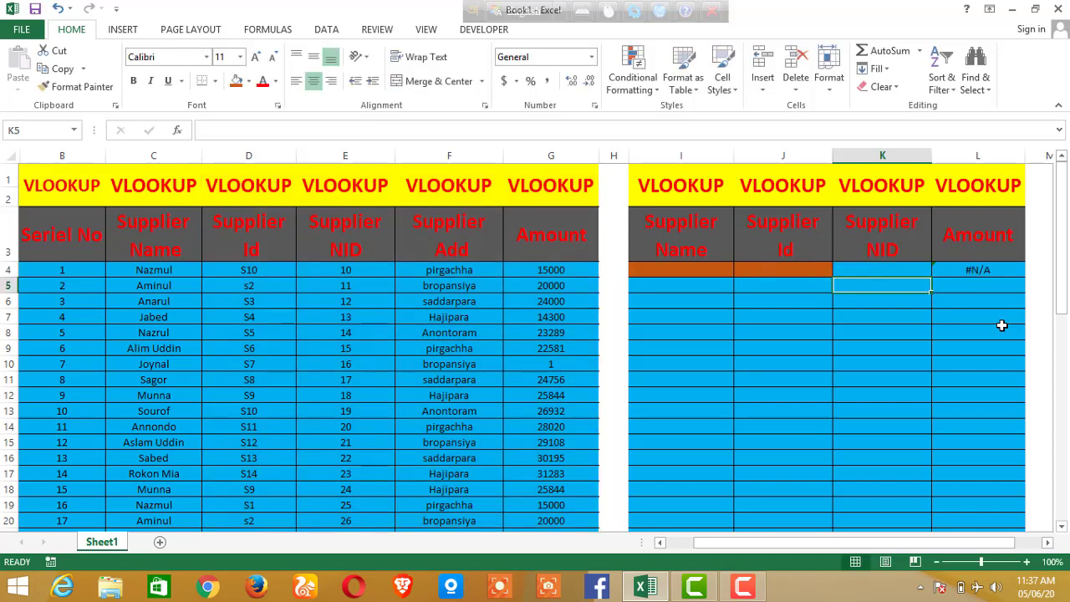
Review K4's IFERROR formula and the orange input cells I4:J4
click(881, 273)
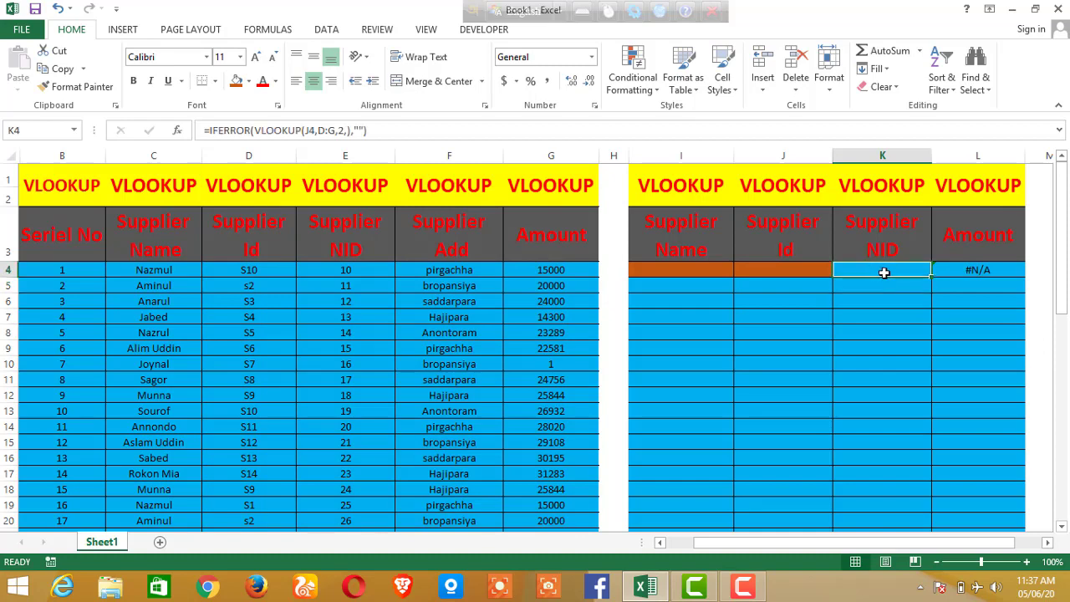
click(791, 299)
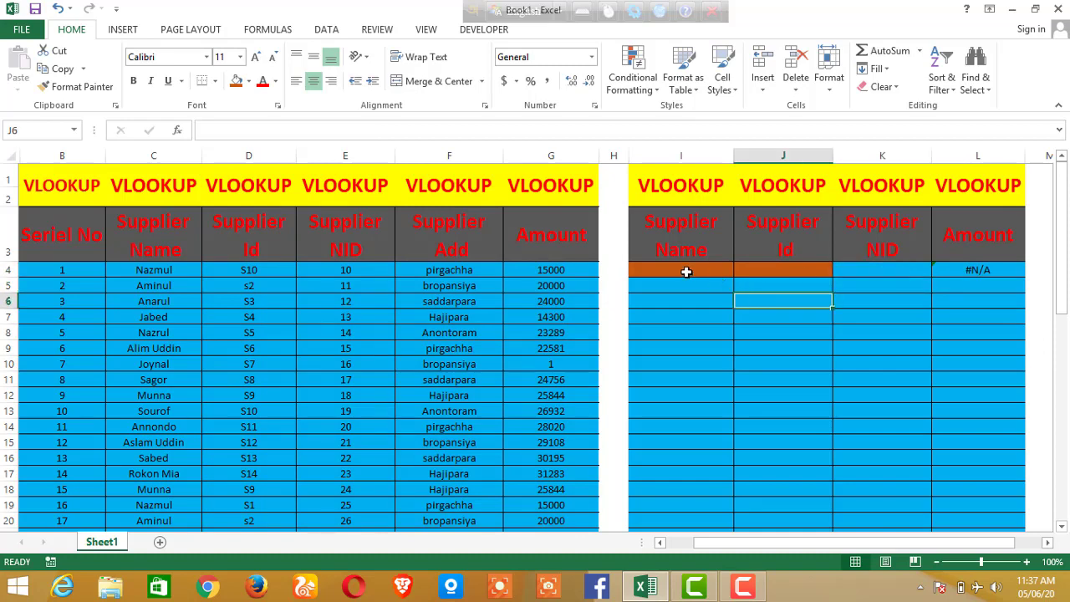
drag(686, 271, 781, 265)
click(886, 270)
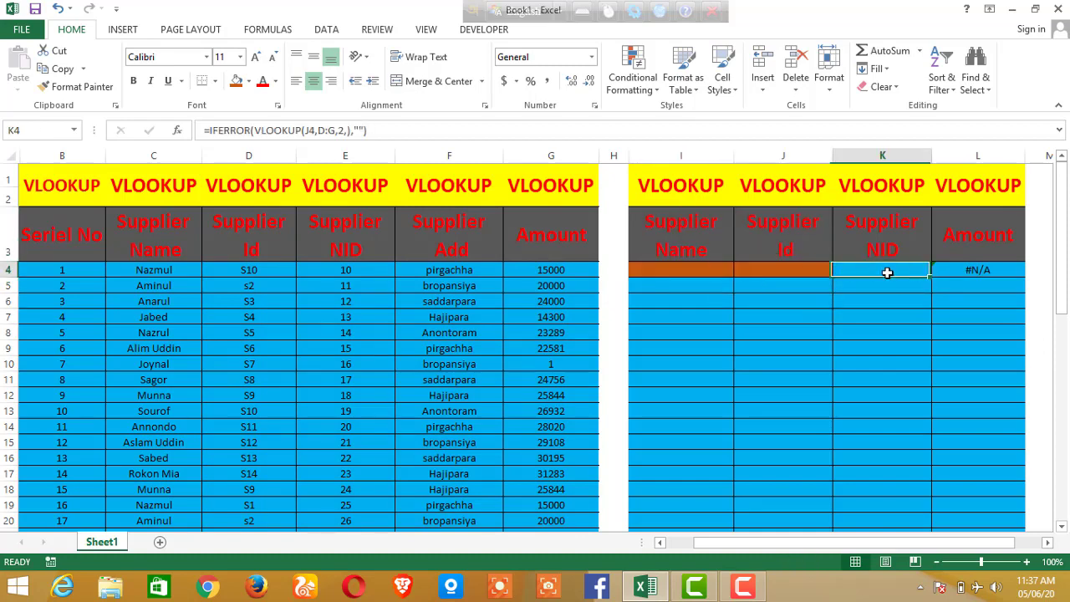
Wrap L4's lookup in an outer function with ,""), dismissing the too-few-arguments warning
click(989, 271)
double_click(990, 271)
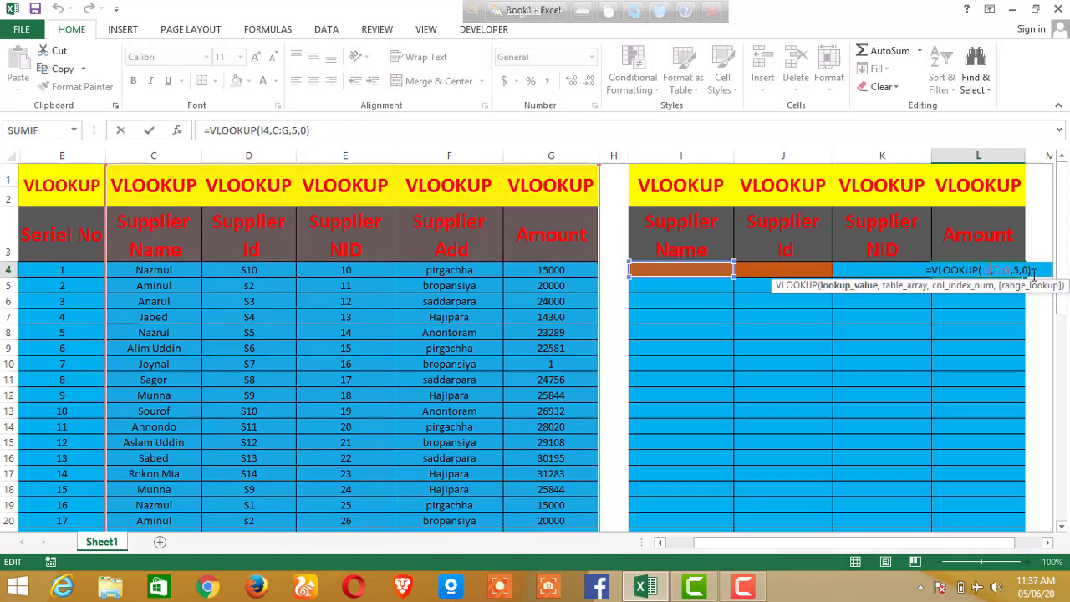
click(933, 273)
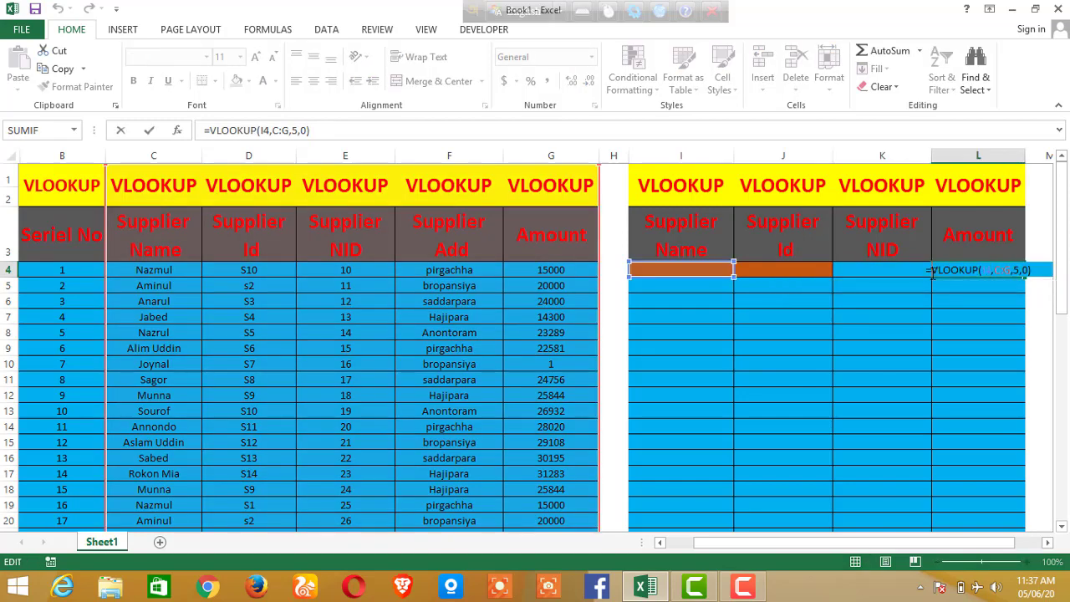
text(vl)
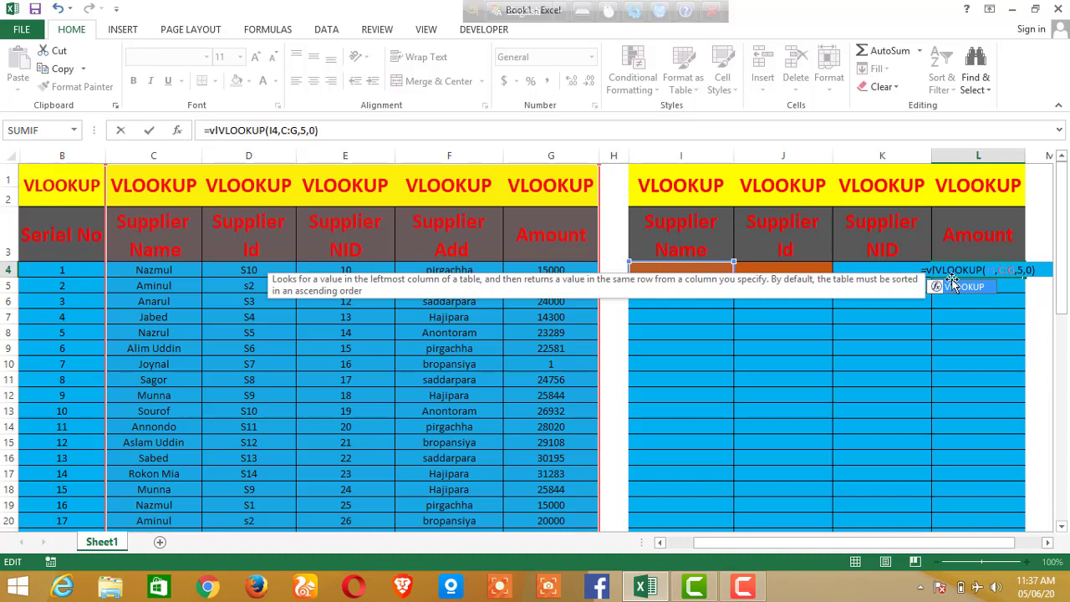
double_click(966, 287)
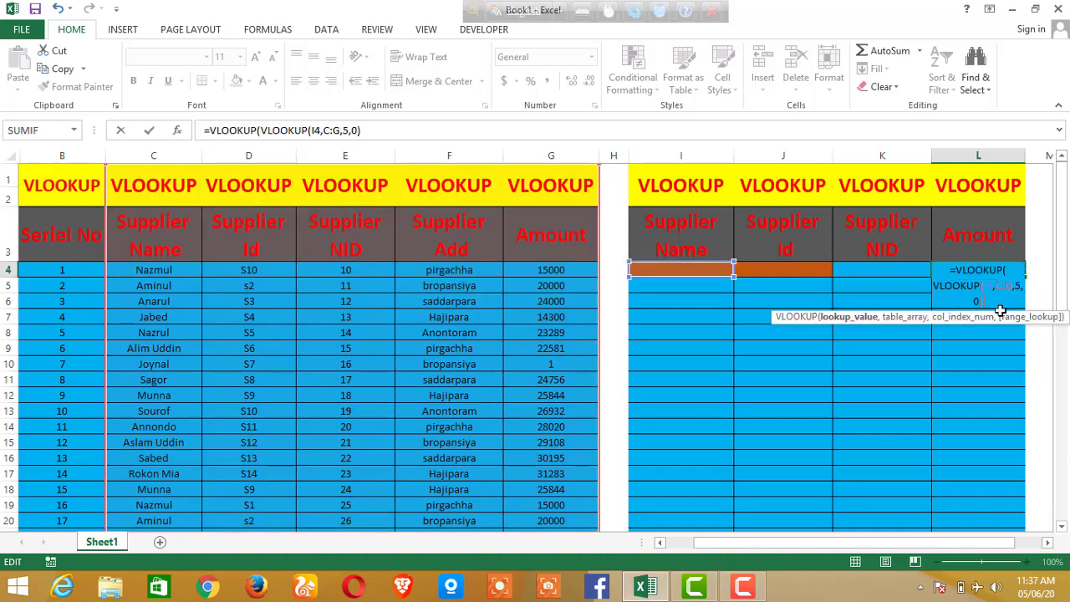
text(,)
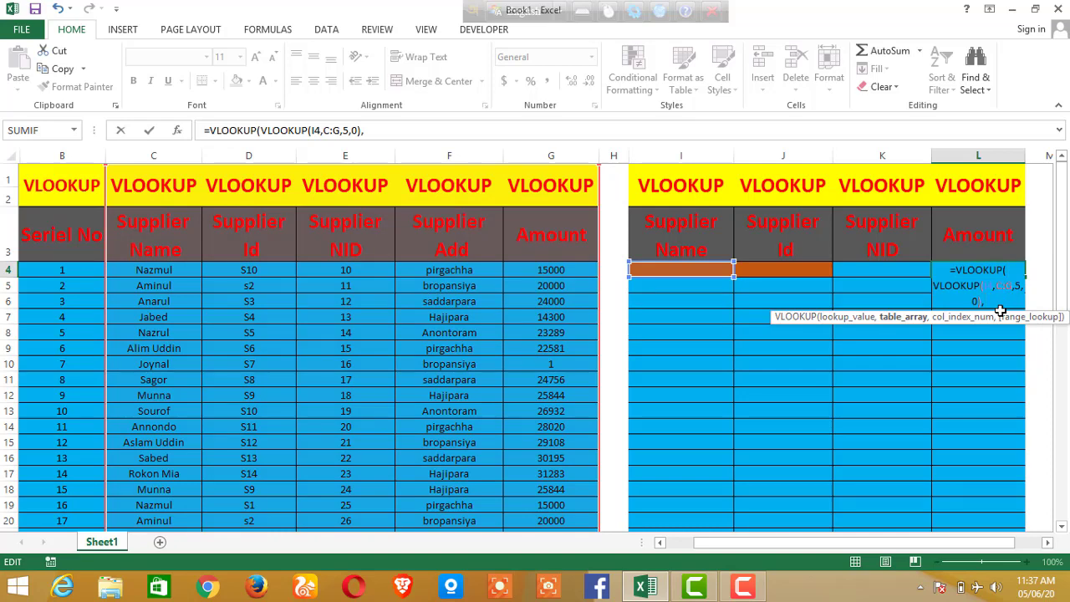
key(BackSpace)
text(""))
key(Return)
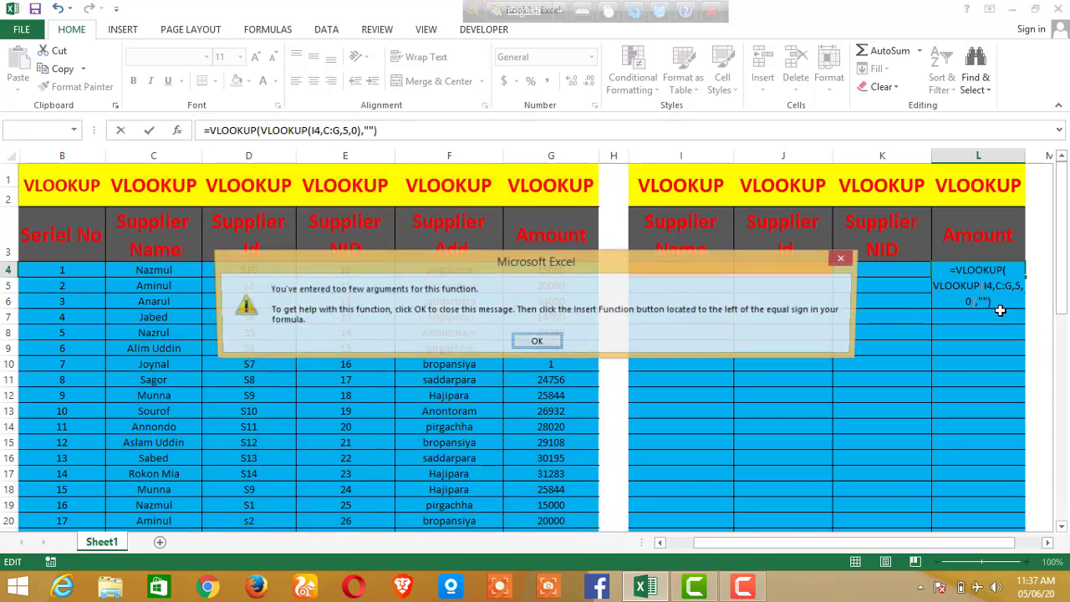
click(537, 343)
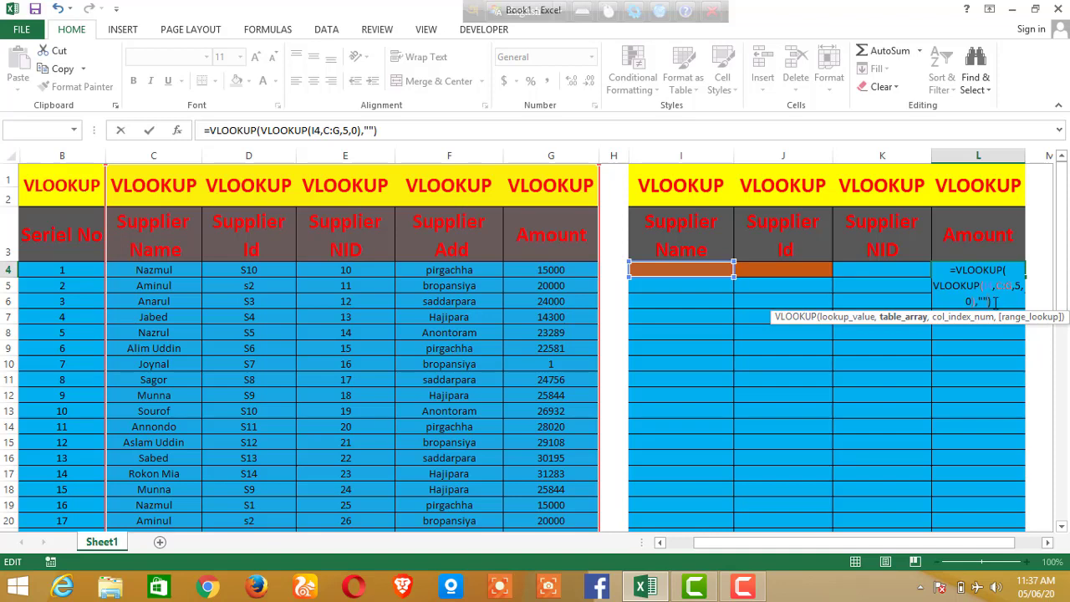
Replace L4's outer function name with IFERROR
click(994, 302)
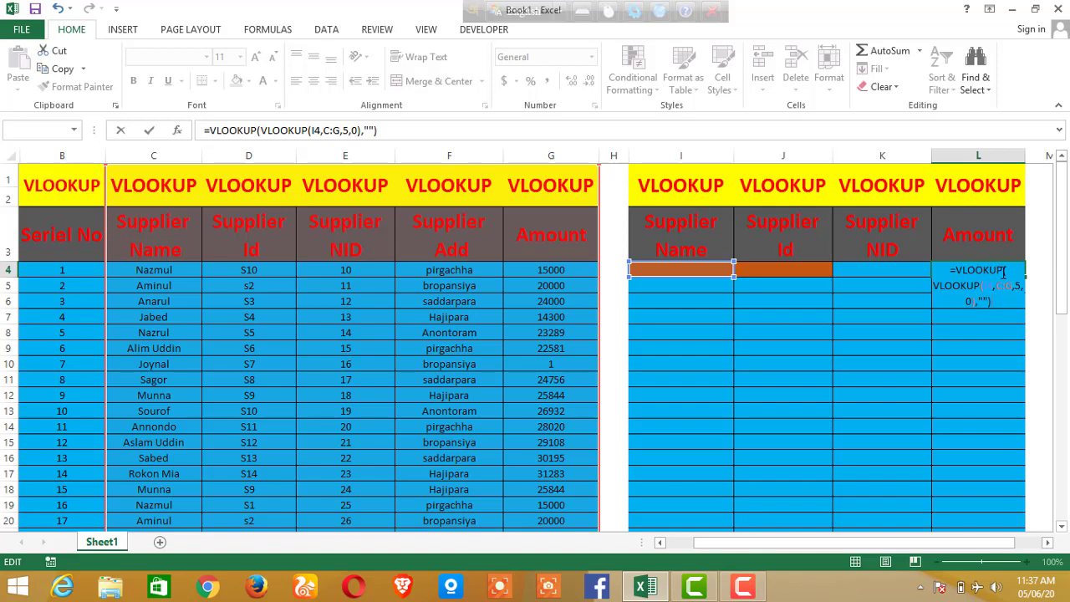
drag(1005, 270, 961, 269)
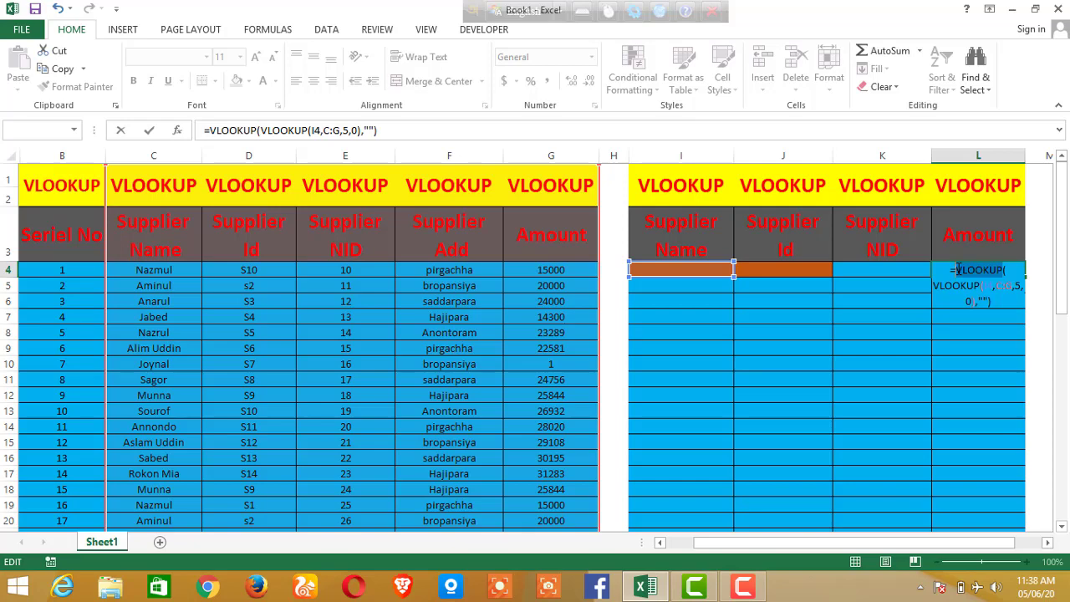
text(if)
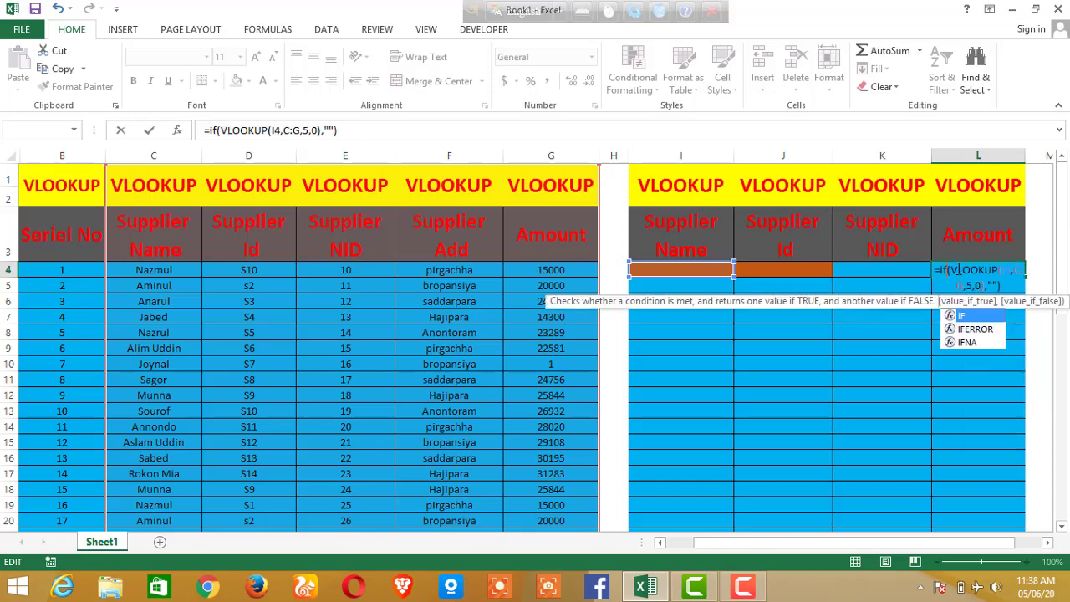
double_click(975, 330)
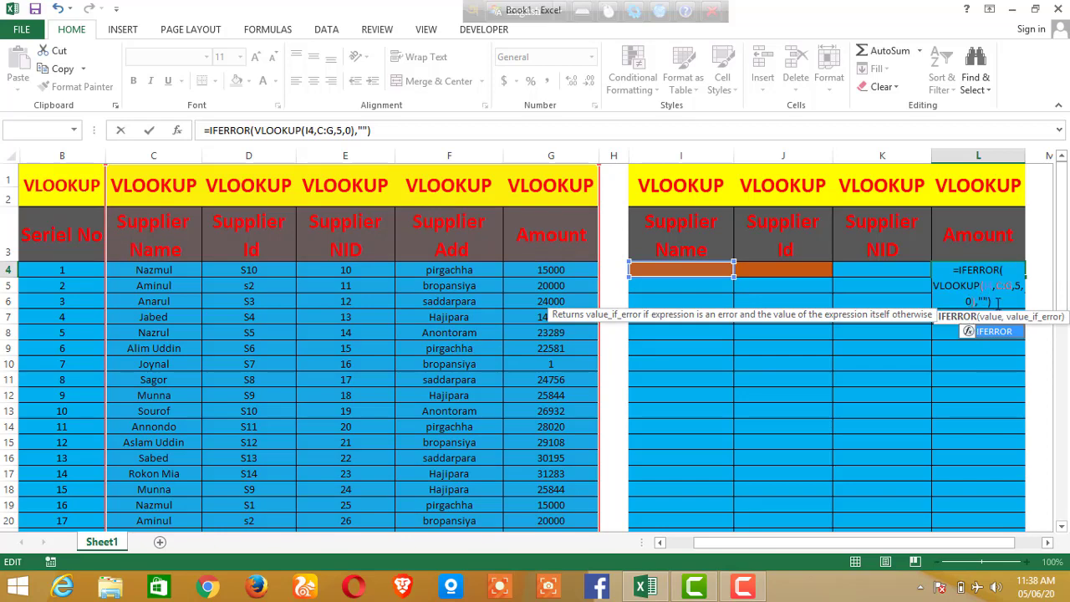
key(Return)
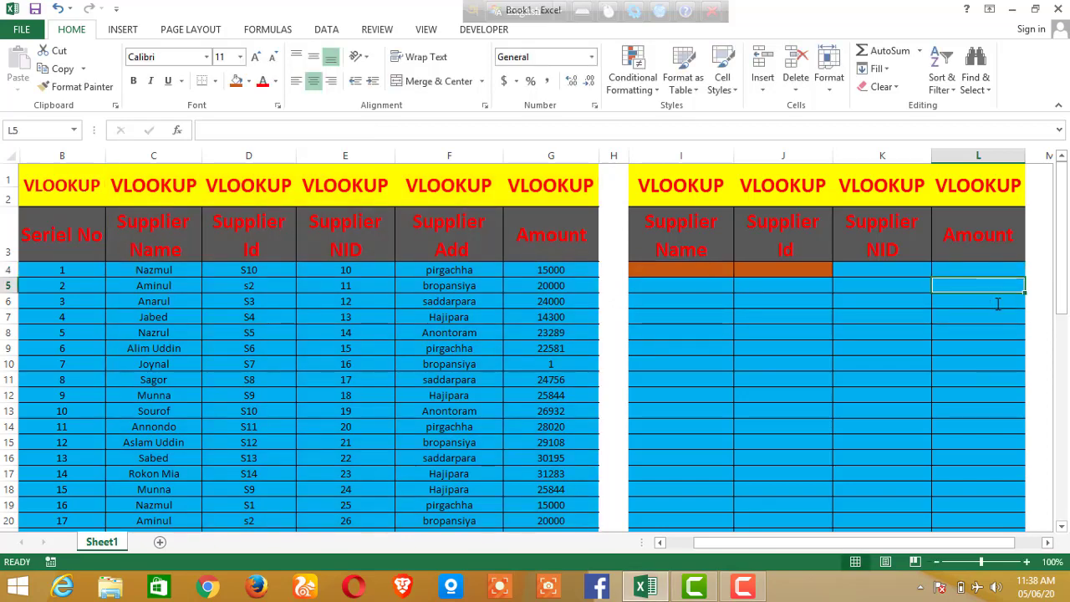
click(989, 272)
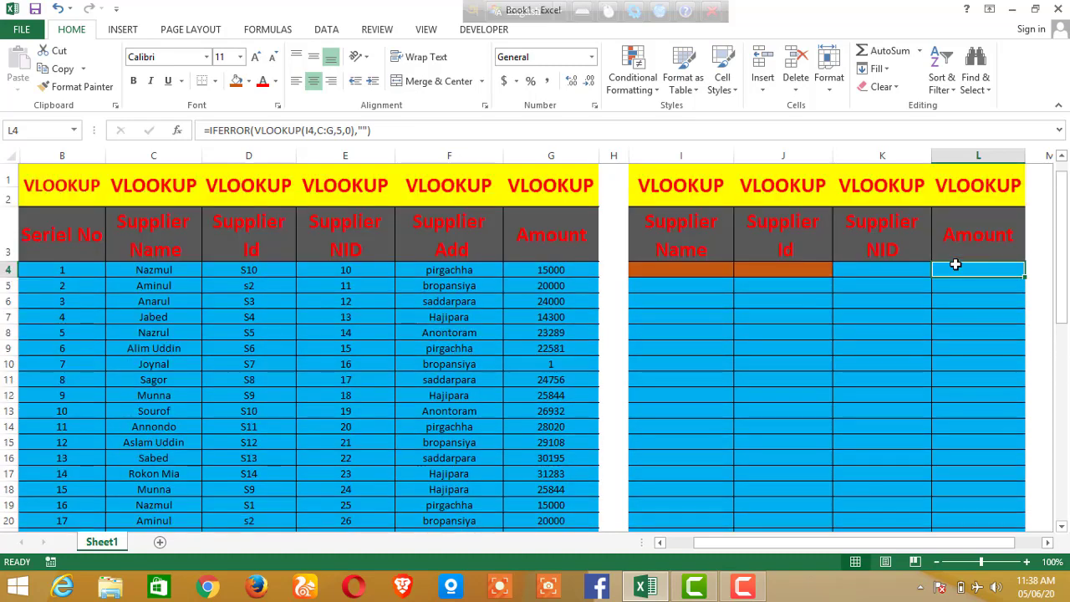
click(872, 266)
click(652, 271)
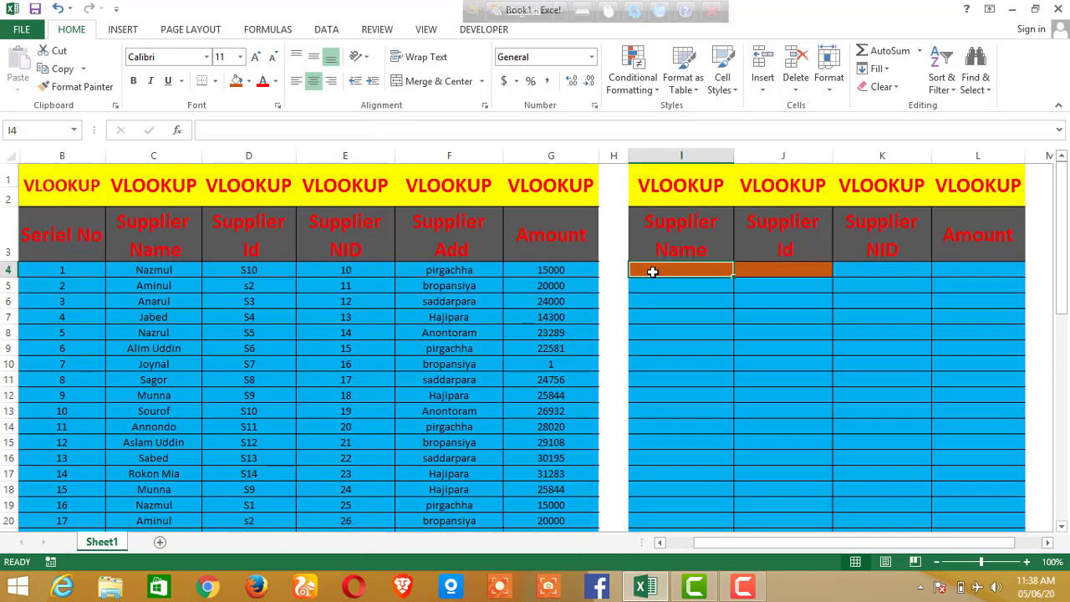
text(nazm)
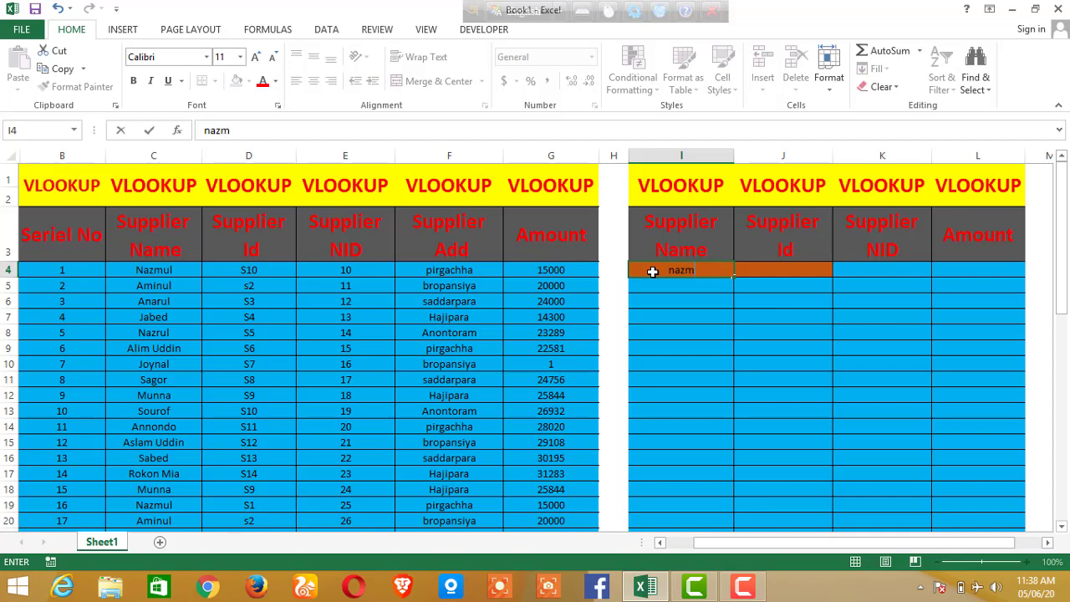
text(ul)
click(736, 317)
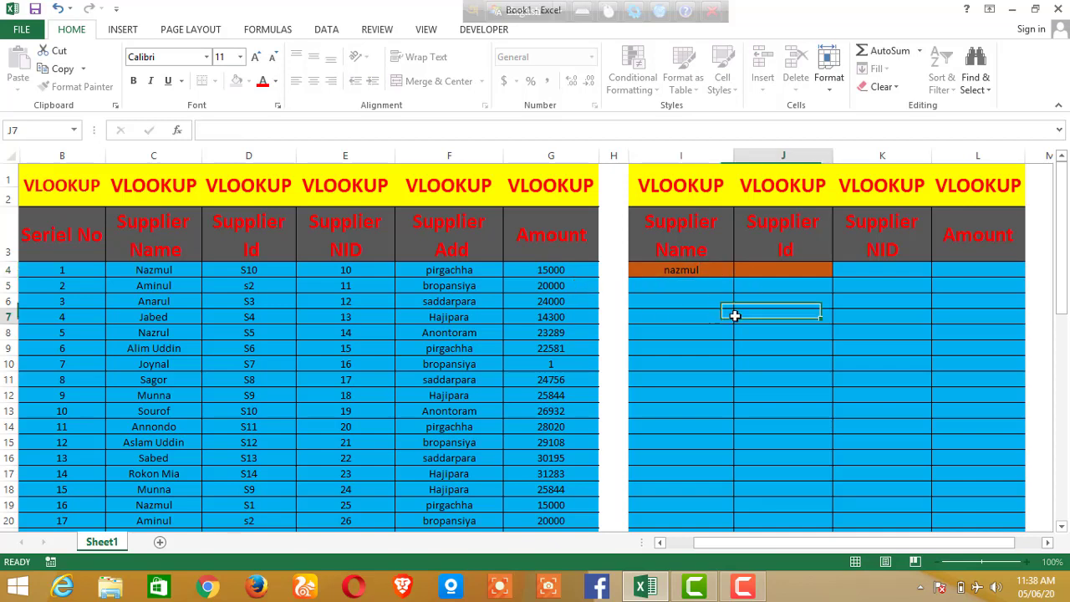
click(1010, 270)
click(787, 274)
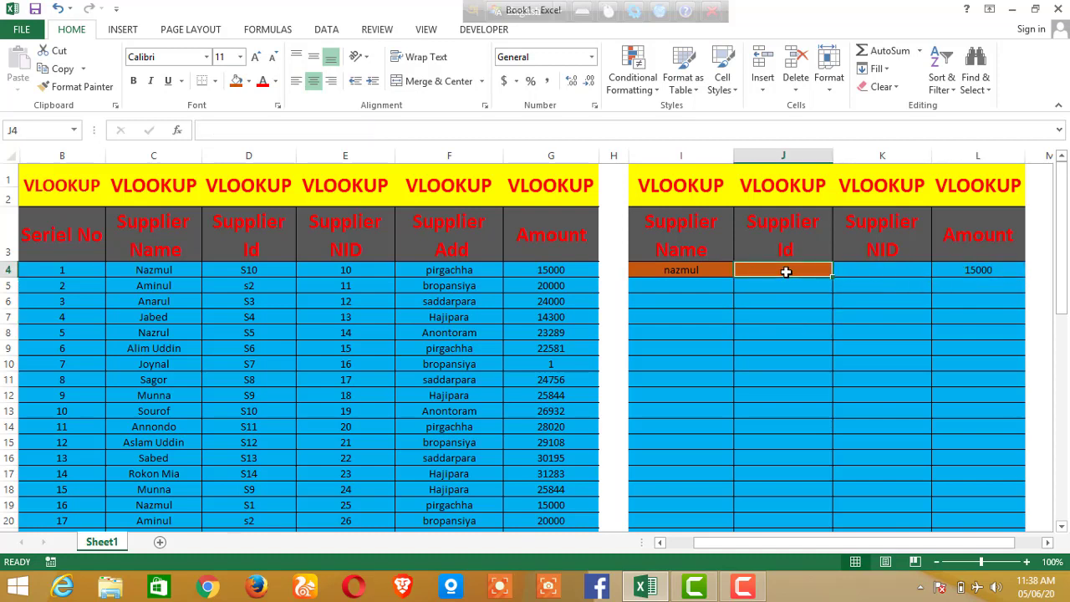
text(sa)
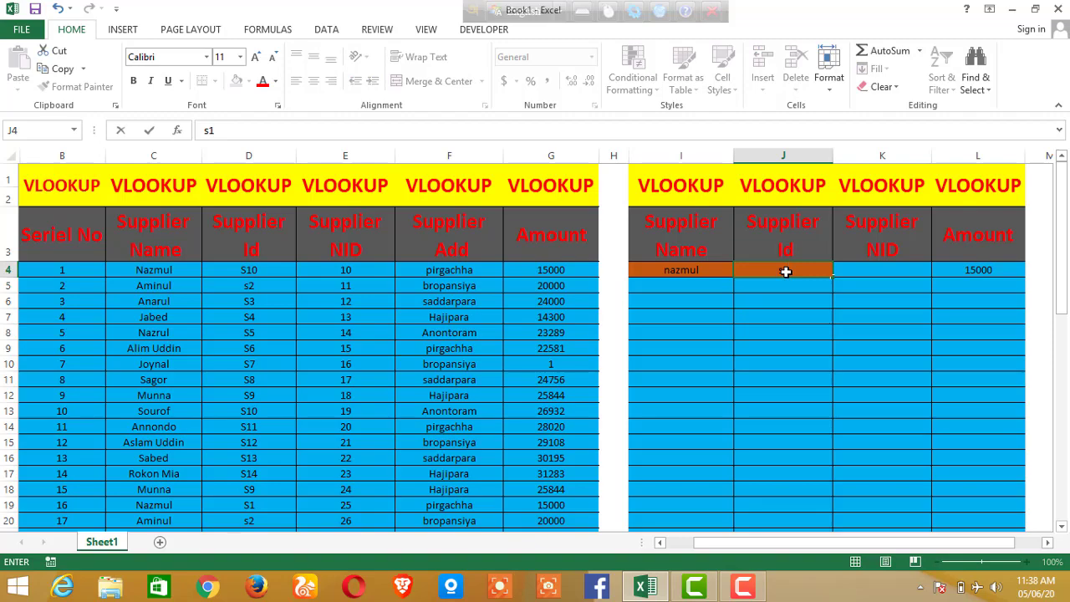
text(0)
key(Return)
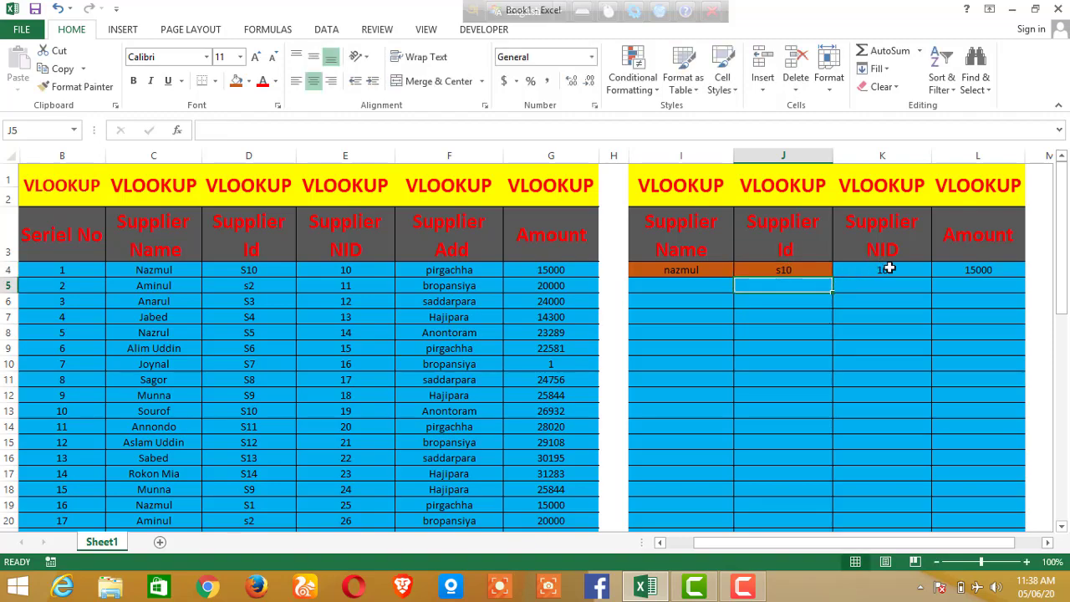
click(886, 269)
scroll(764, 397, down, 4)
scroll(764, 396, up, 4)
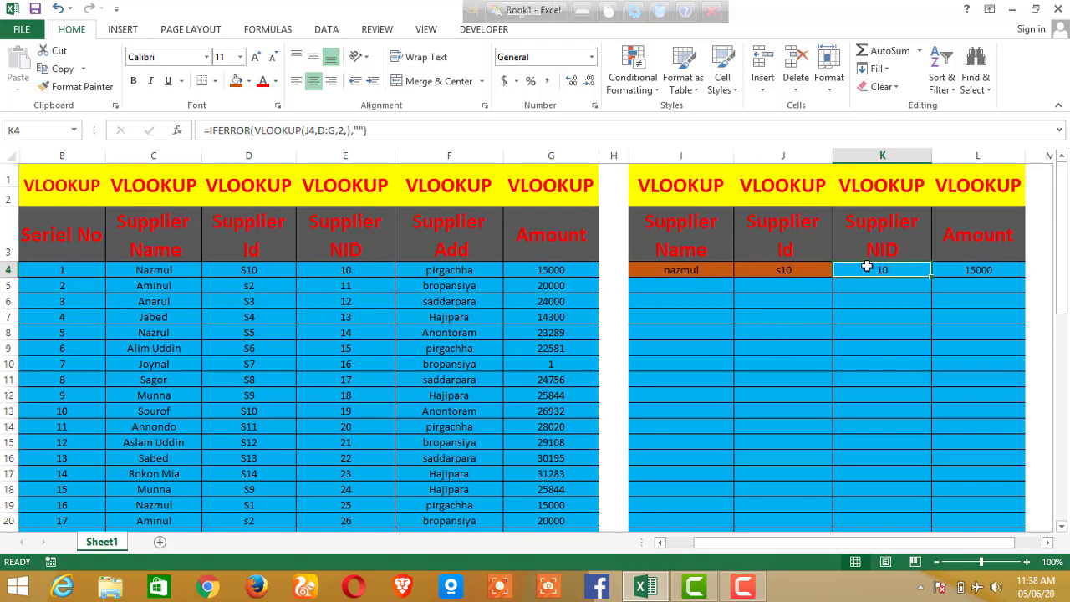
click(787, 272)
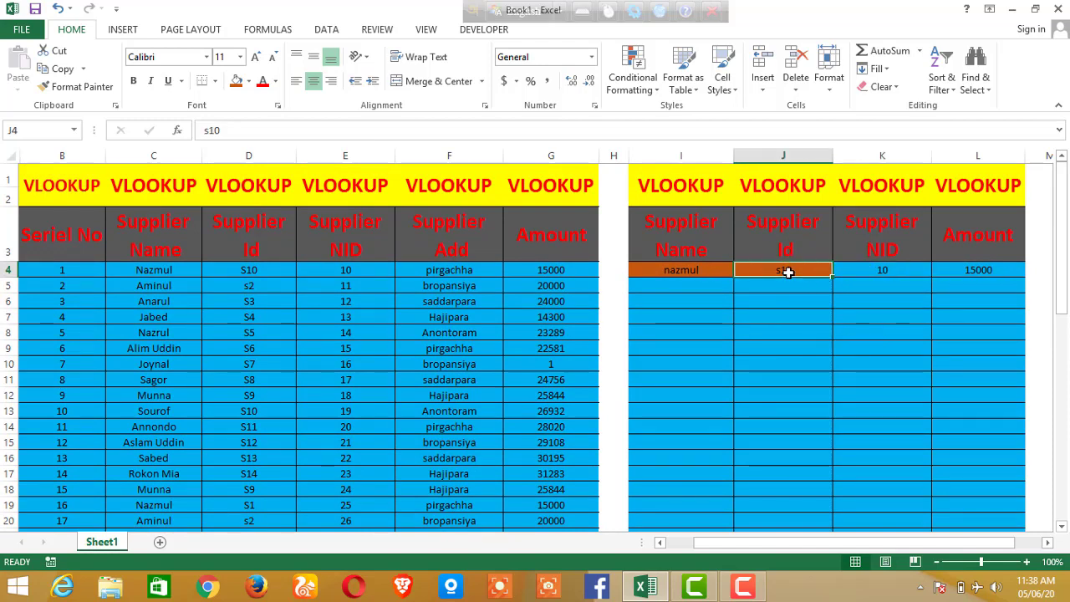
key(BackSpace)
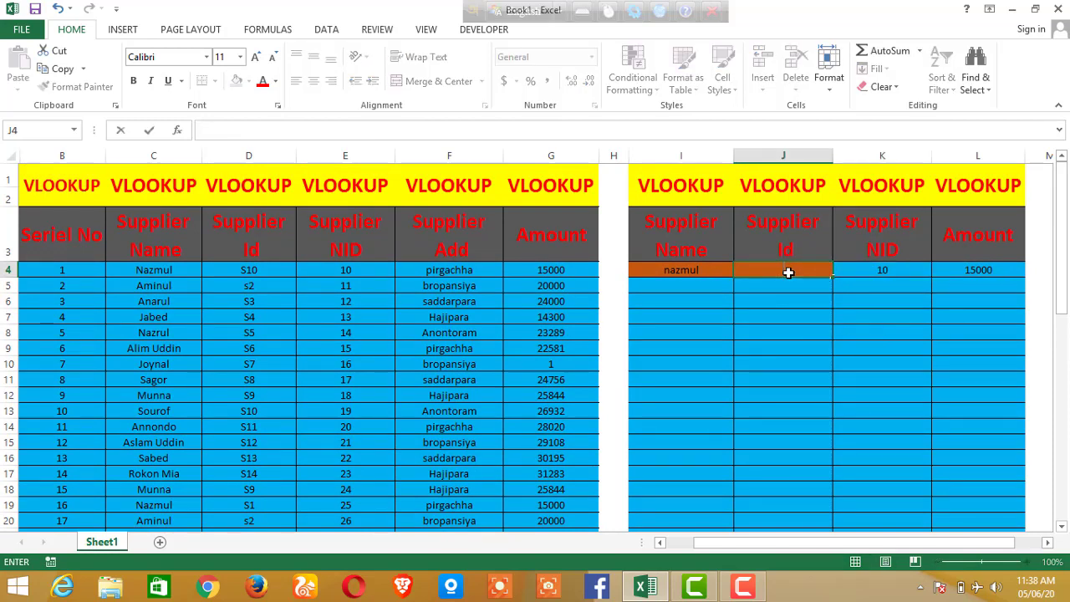
click(821, 303)
click(711, 268)
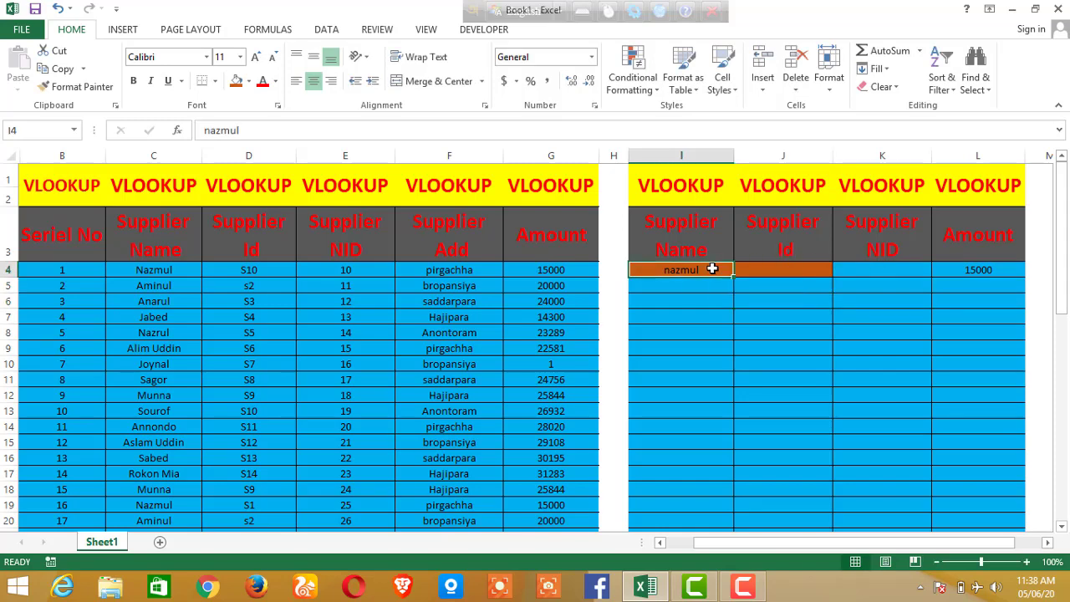
key(BackSpace)
click(724, 395)
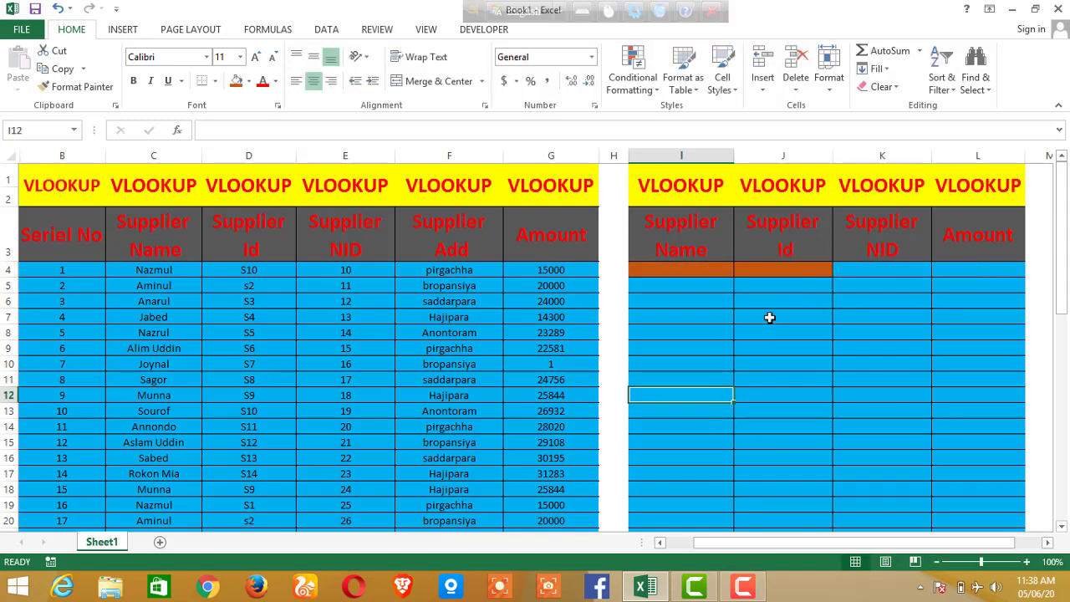
click(744, 588)
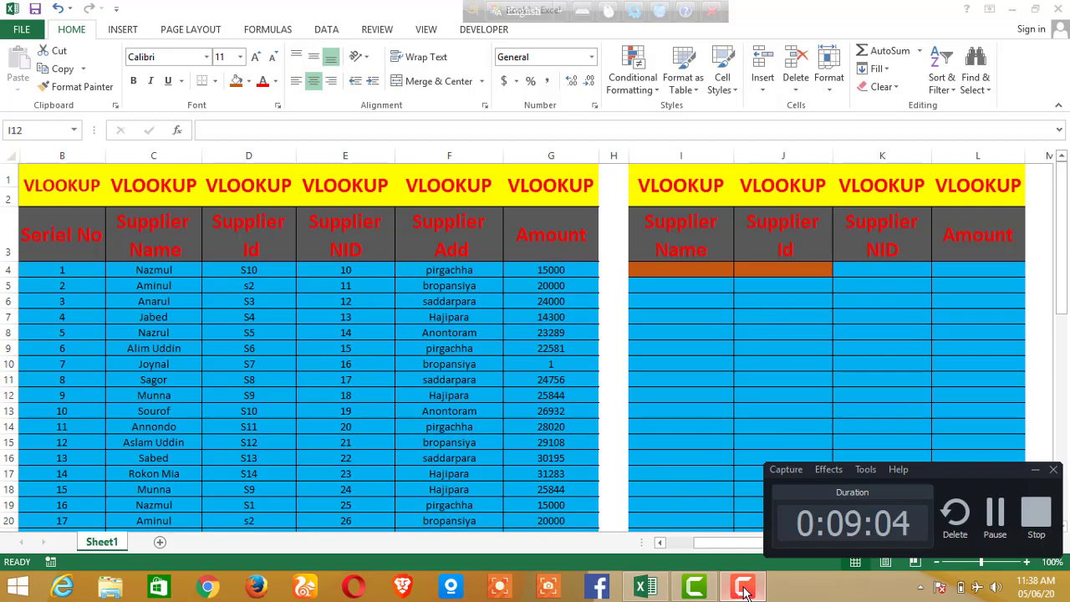
click(744, 590)
click(668, 269)
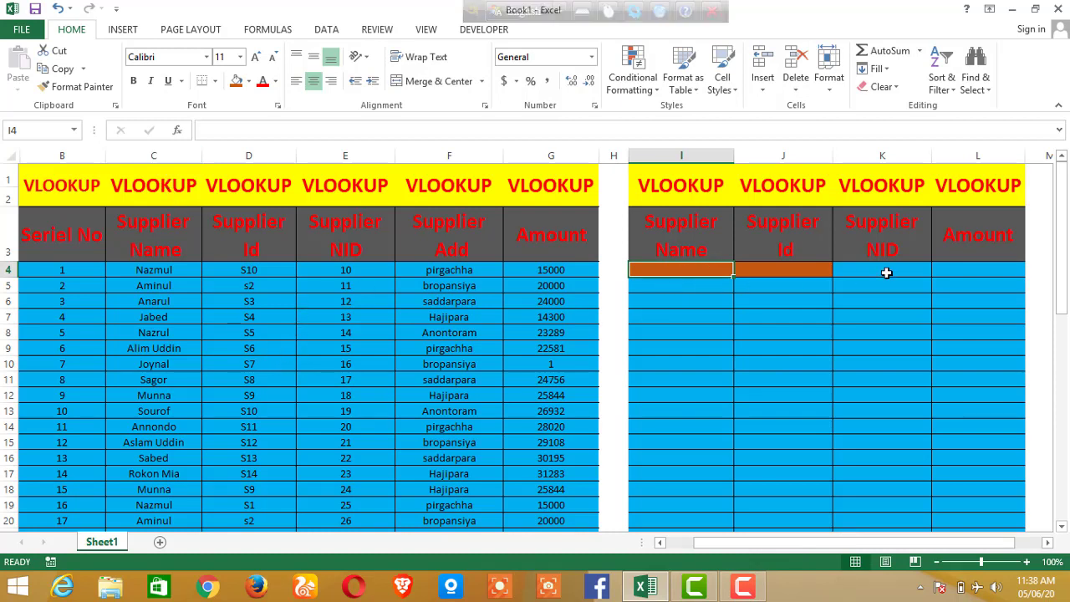
click(792, 271)
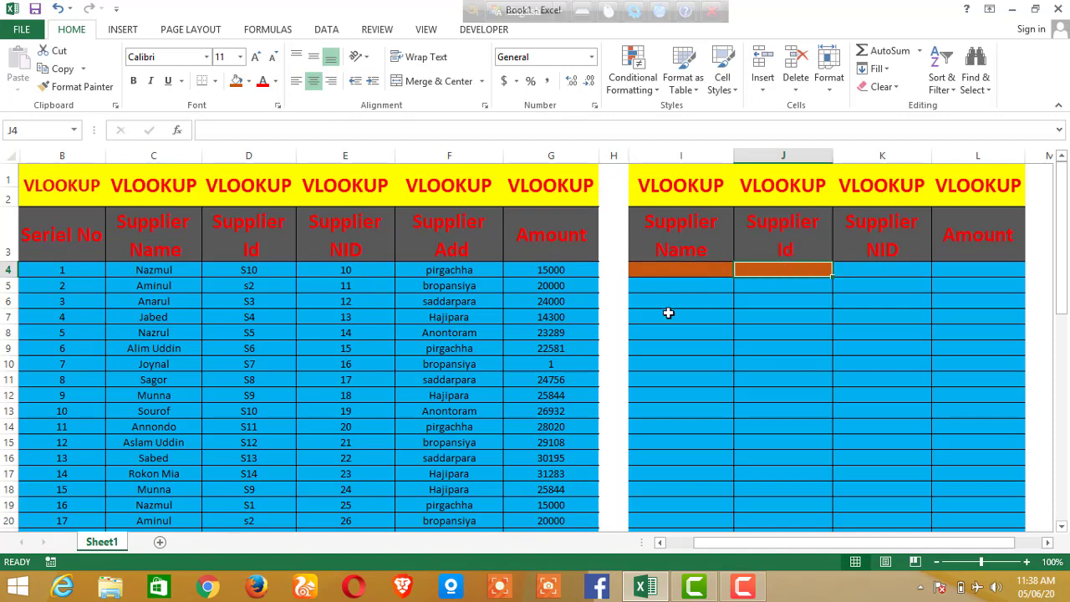
click(249, 156)
scroll(255, 285, down, 4)
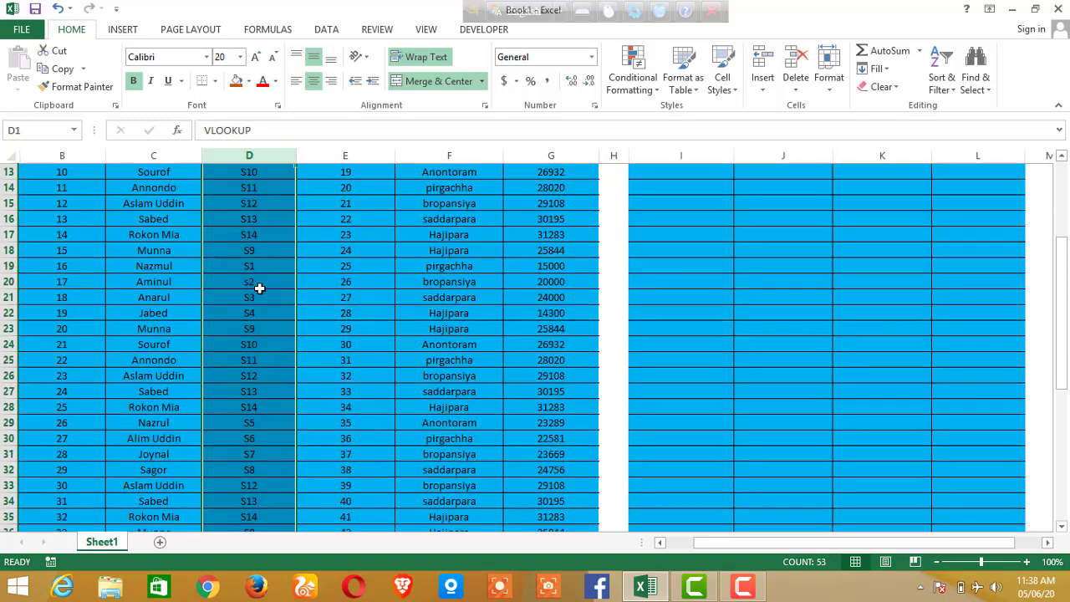
scroll(258, 284, up, 4)
click(257, 270)
scroll(259, 282, down, 2)
scroll(259, 282, up, 2)
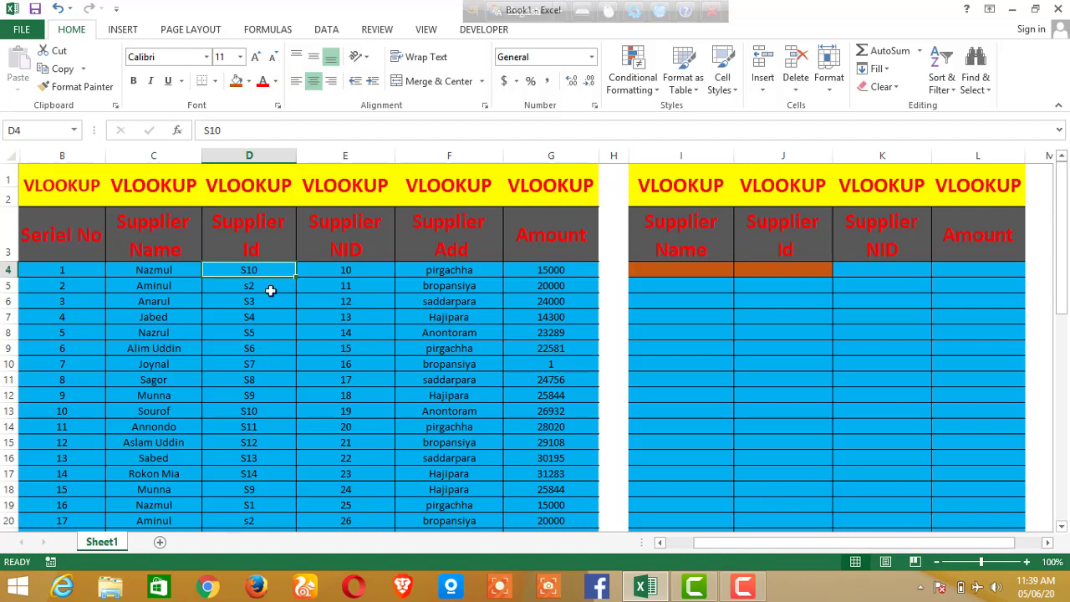
click(792, 269)
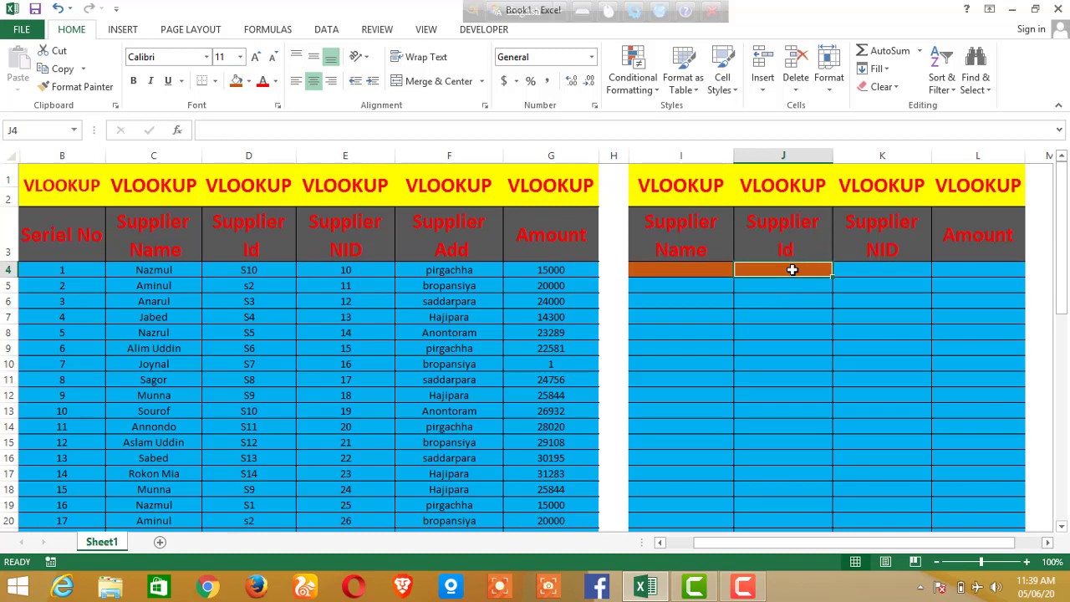
Enter unknown Supplier Id h10 in J4 and confirm the NID lookup stays blank
text(h1)
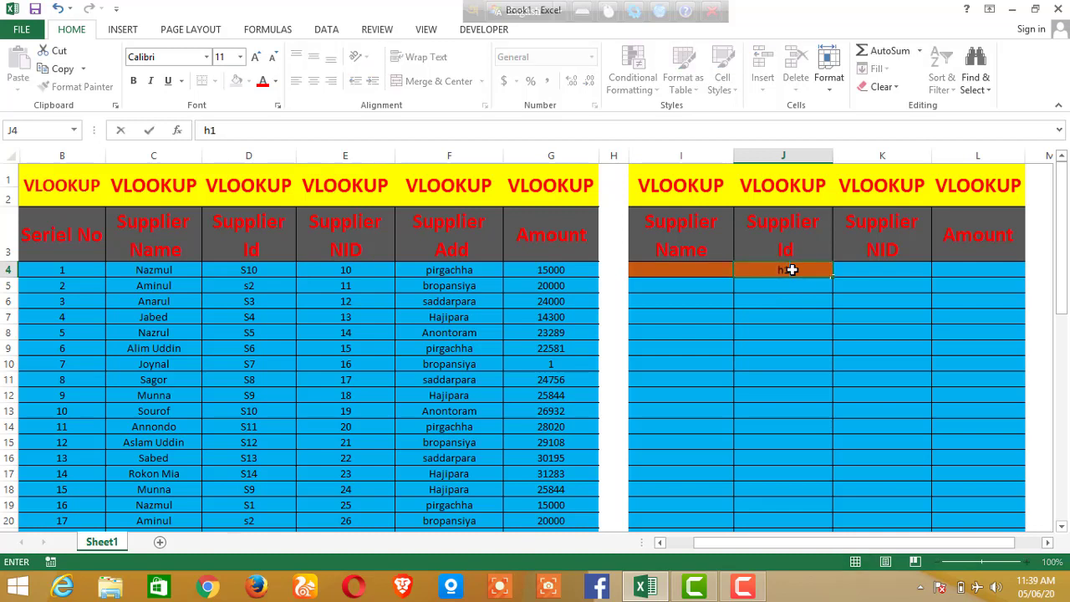
text(0)
click(789, 336)
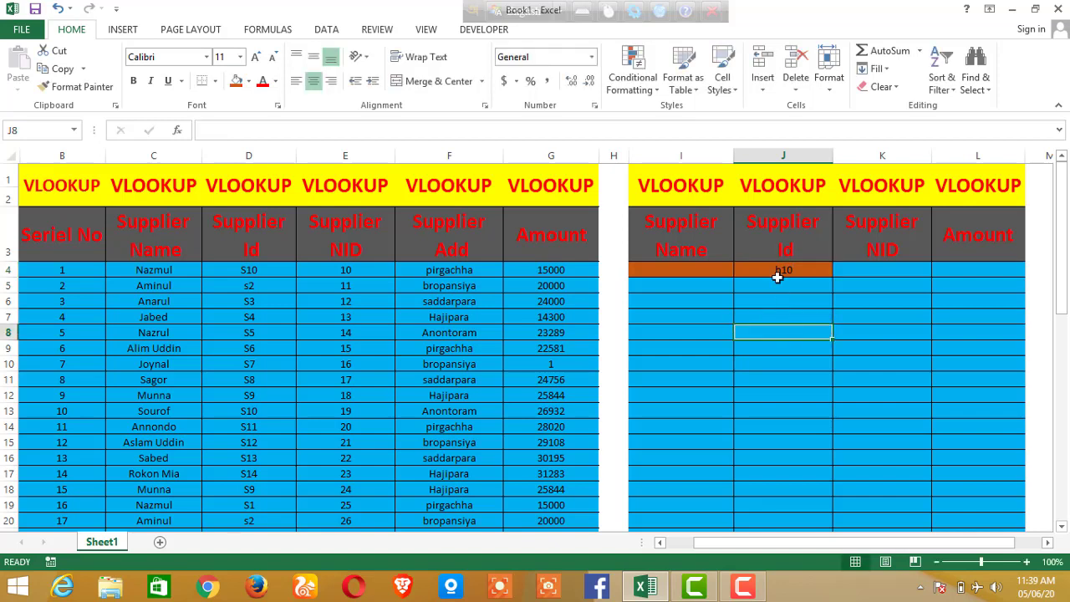
drag(788, 271, 960, 270)
click(961, 270)
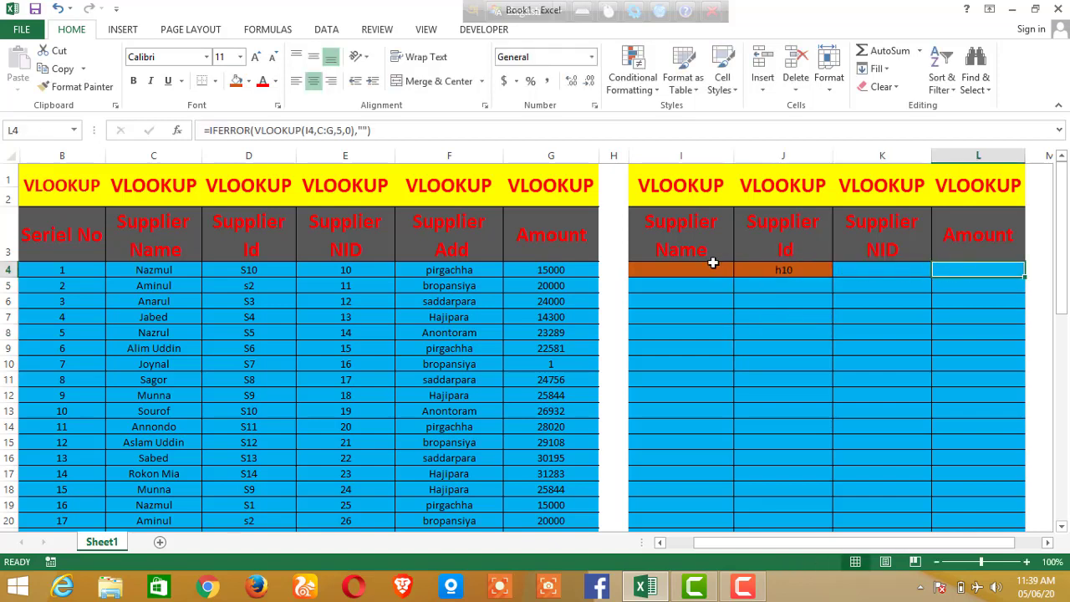
Enter supplier name nazrul in I4 and verify Amount 23289 against row 8 of the source table
click(668, 269)
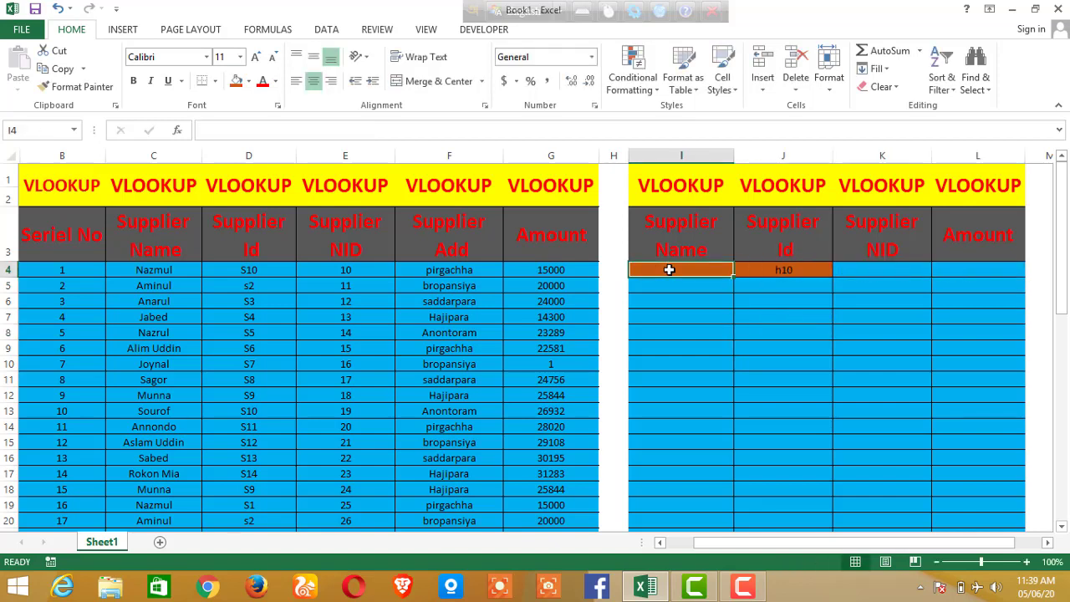
text(na)
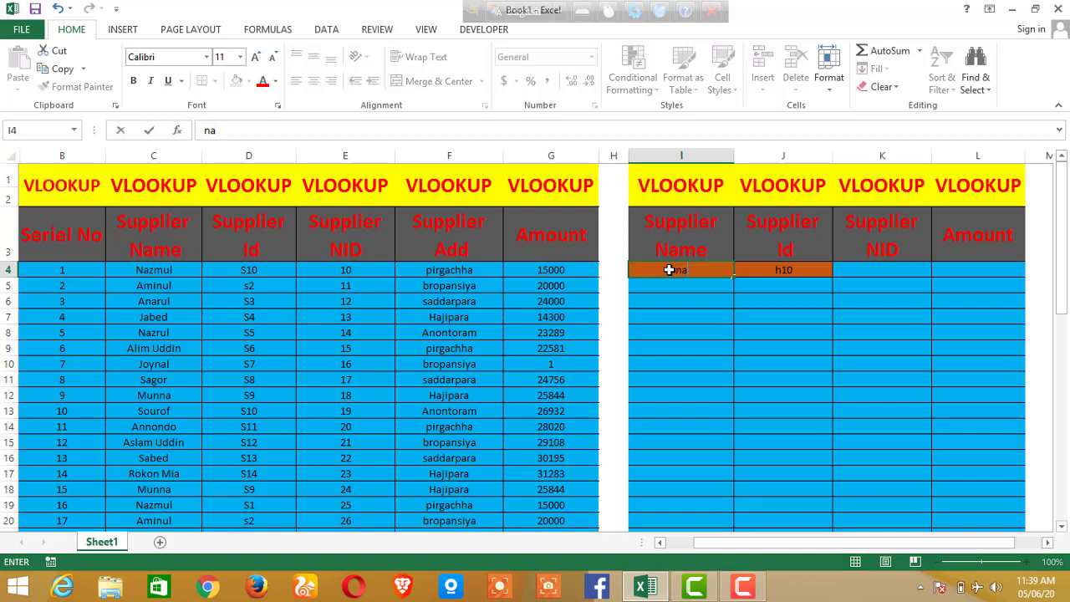
text(zrul)
click(702, 332)
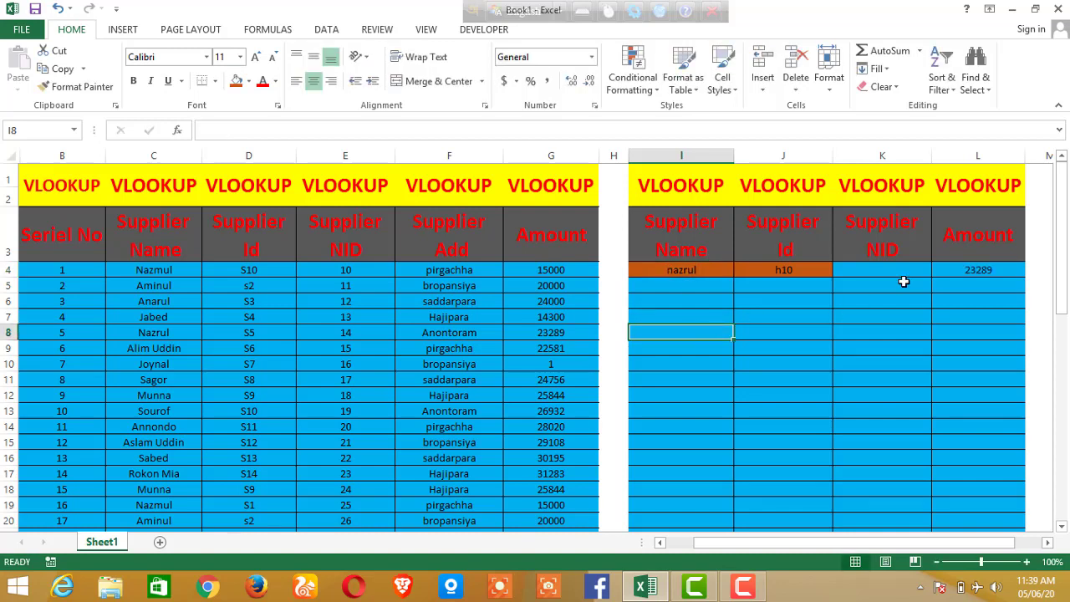
click(964, 271)
click(698, 270)
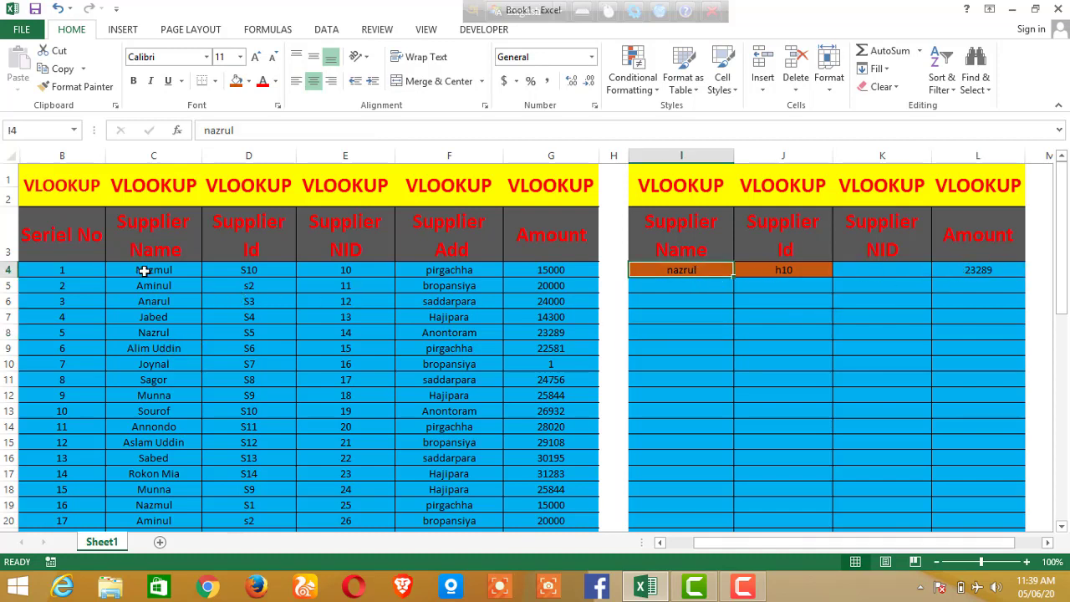
drag(167, 334, 556, 337)
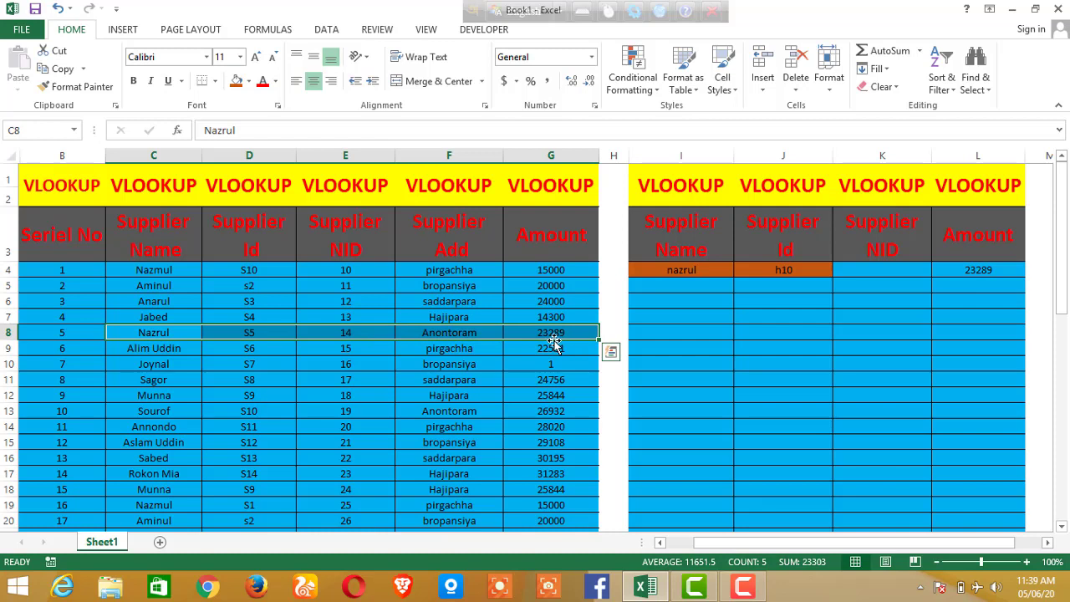
Compare the Supplier Id h10 in J4 with the source table's id S5 in D8
click(976, 270)
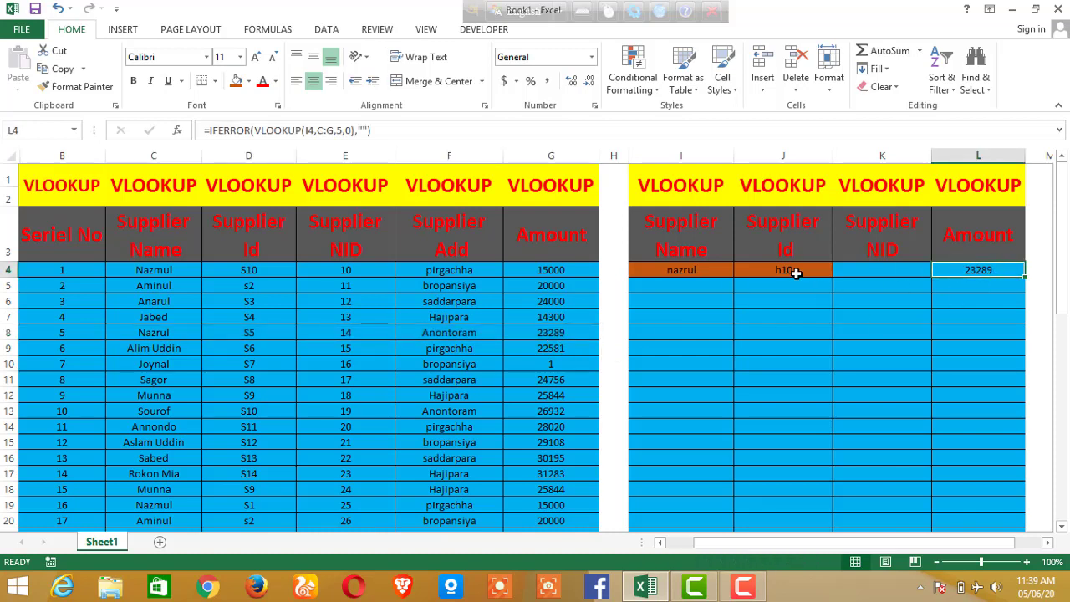
double_click(789, 270)
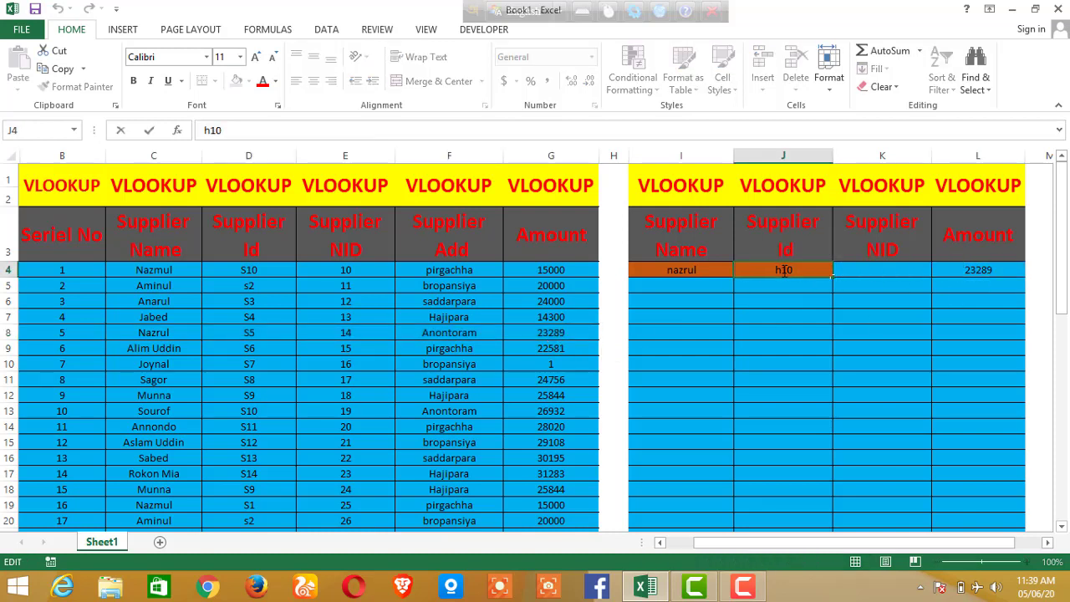
double_click(774, 270)
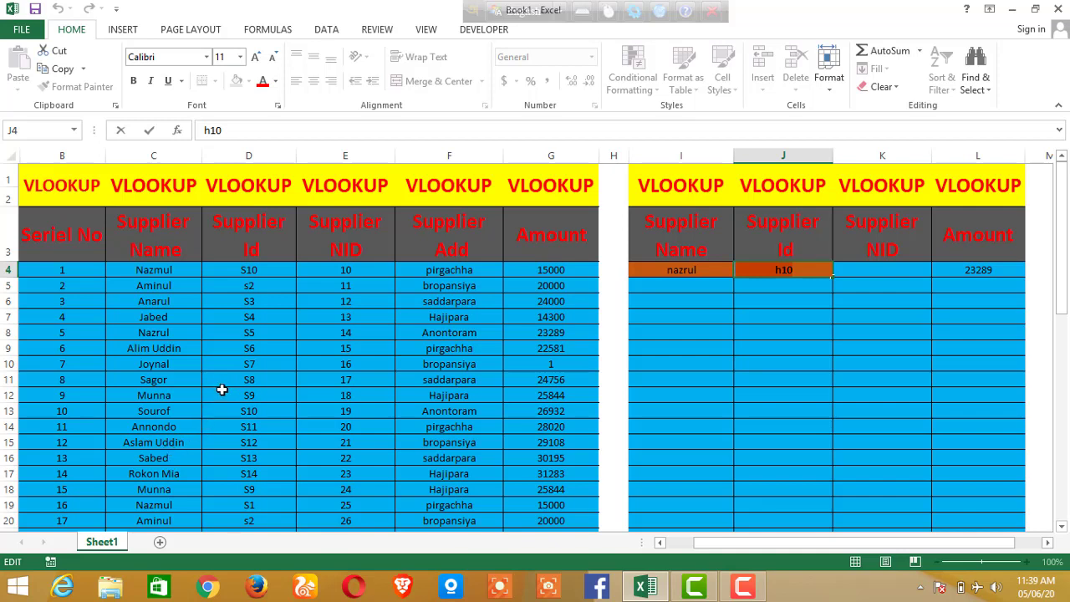
click(257, 333)
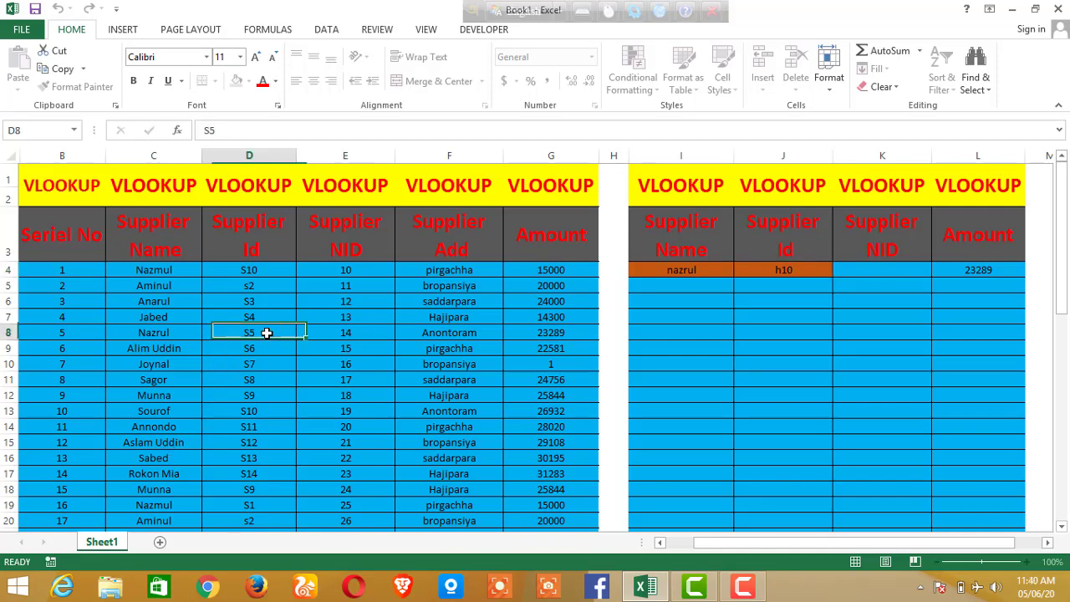
Replace Supplier Id h10 in J4 with s5 so the NID lookup returns 14
click(801, 269)
double_click(801, 269)
double_click(786, 269)
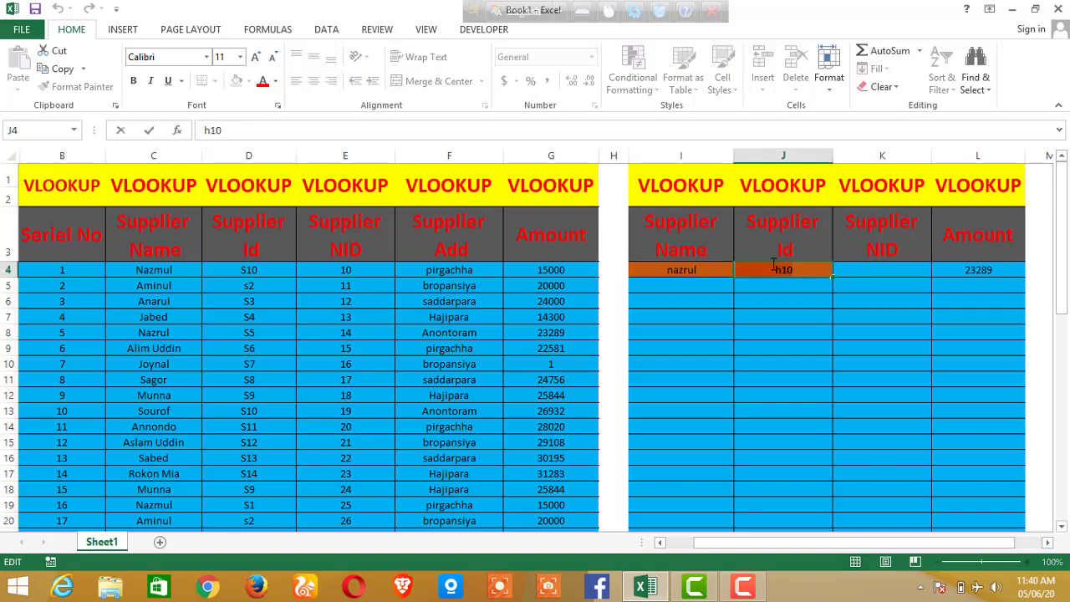
text(supplier)
key(alt+Return)
text(Ids5)
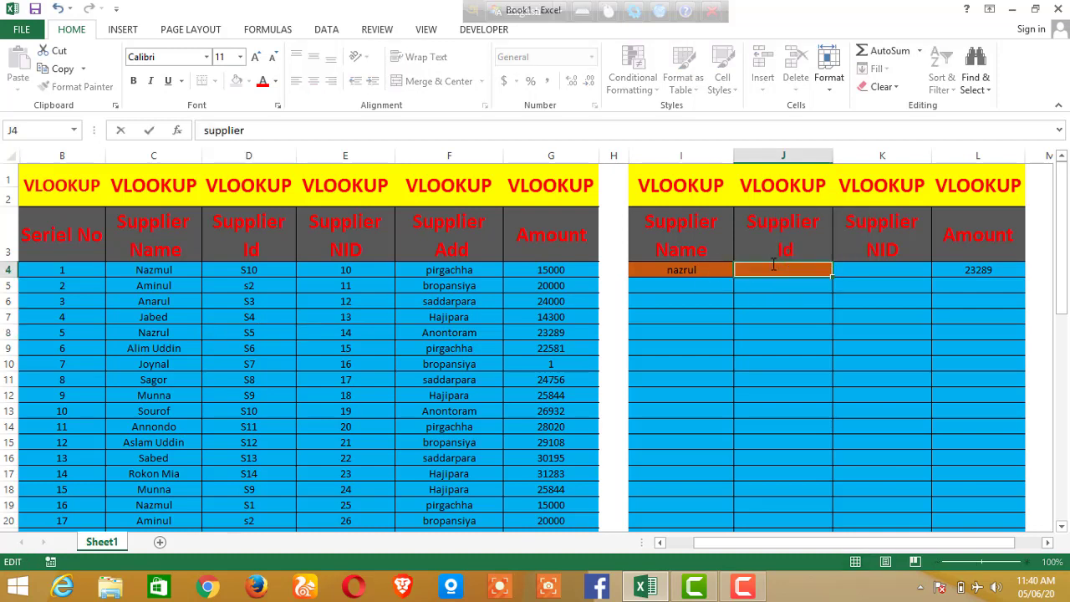
click(796, 341)
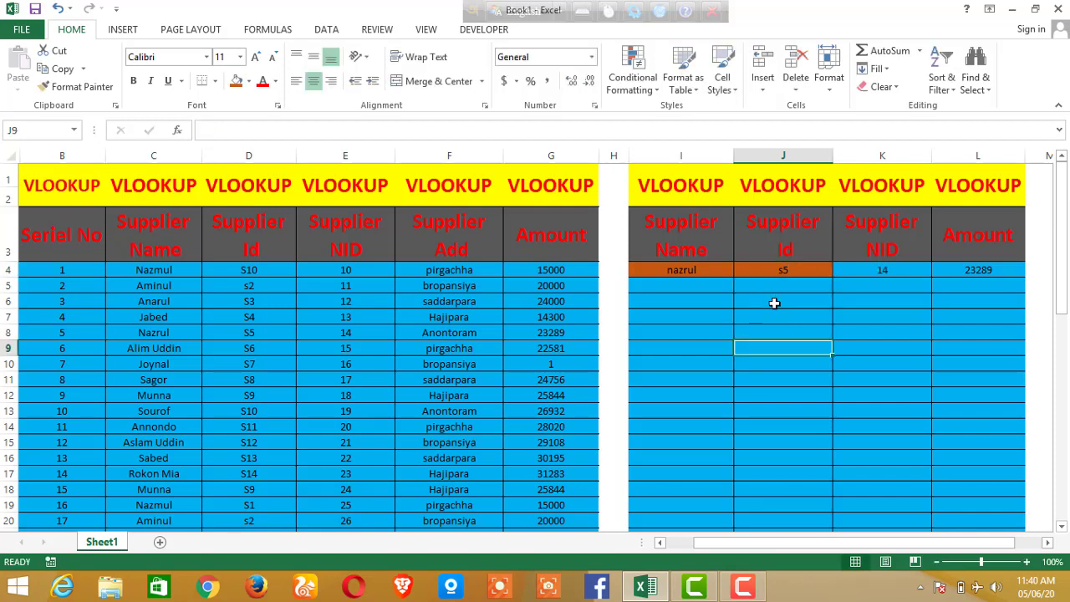
click(869, 270)
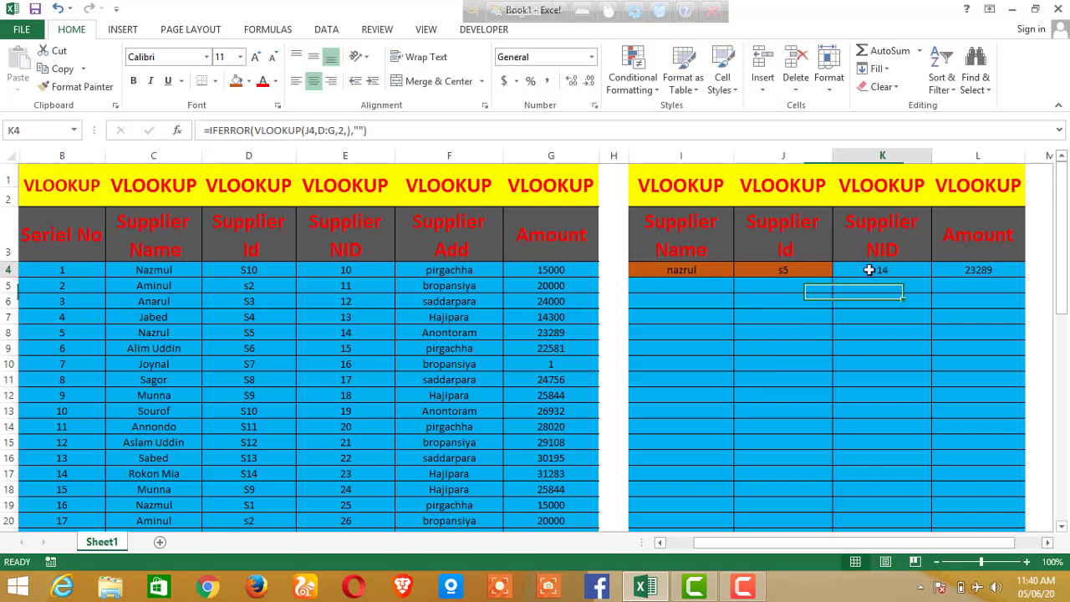
click(351, 331)
drag(236, 333, 354, 334)
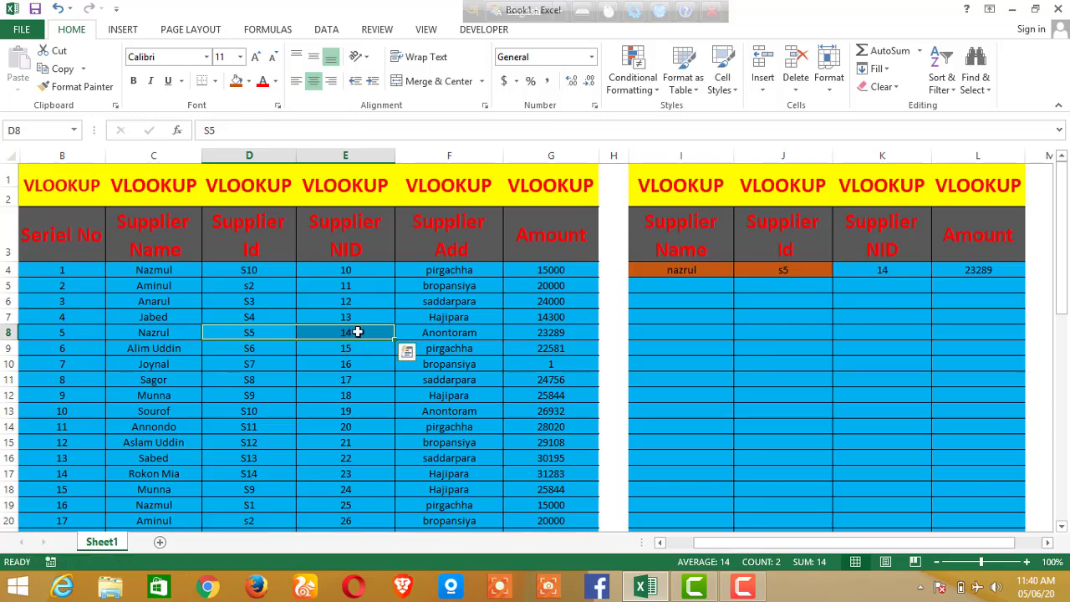
click(356, 332)
click(895, 312)
scroll(896, 309, down, 1)
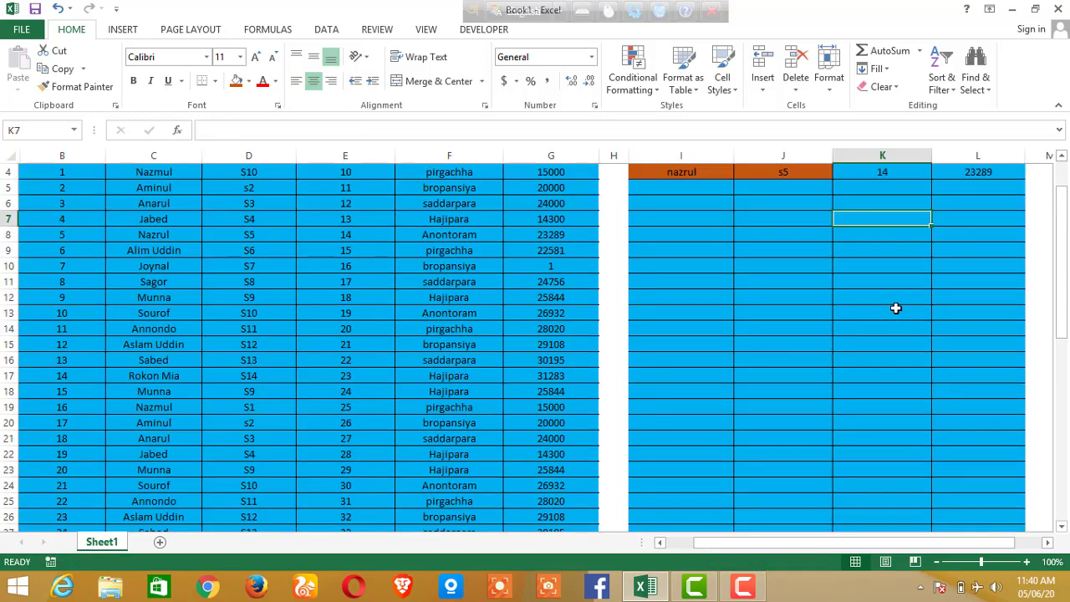
scroll(895, 306, up, 1)
click(889, 270)
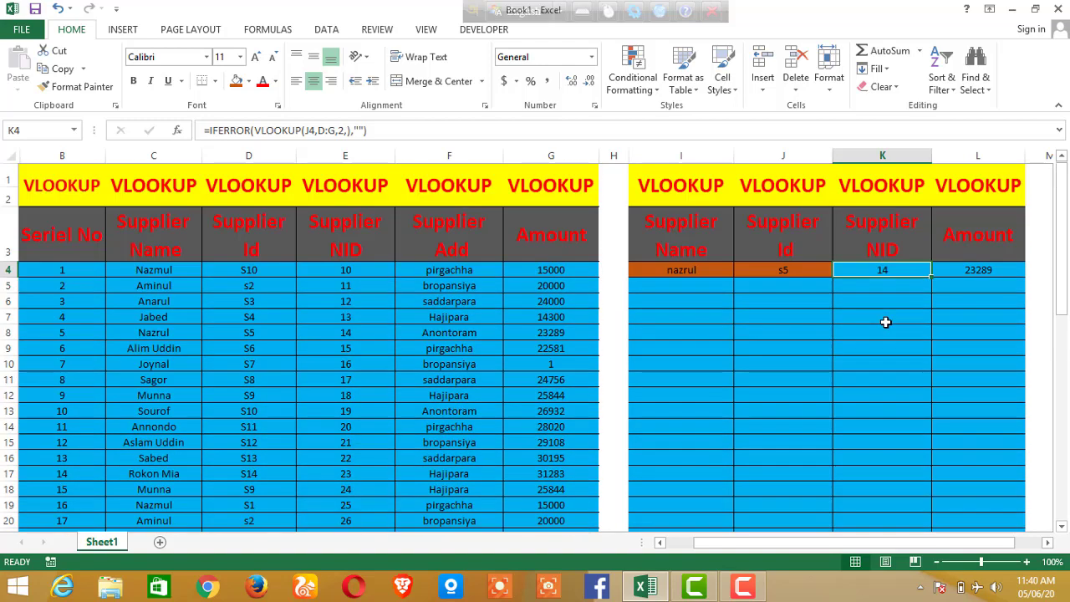
drag(61, 273, 92, 458)
click(154, 332)
click(740, 363)
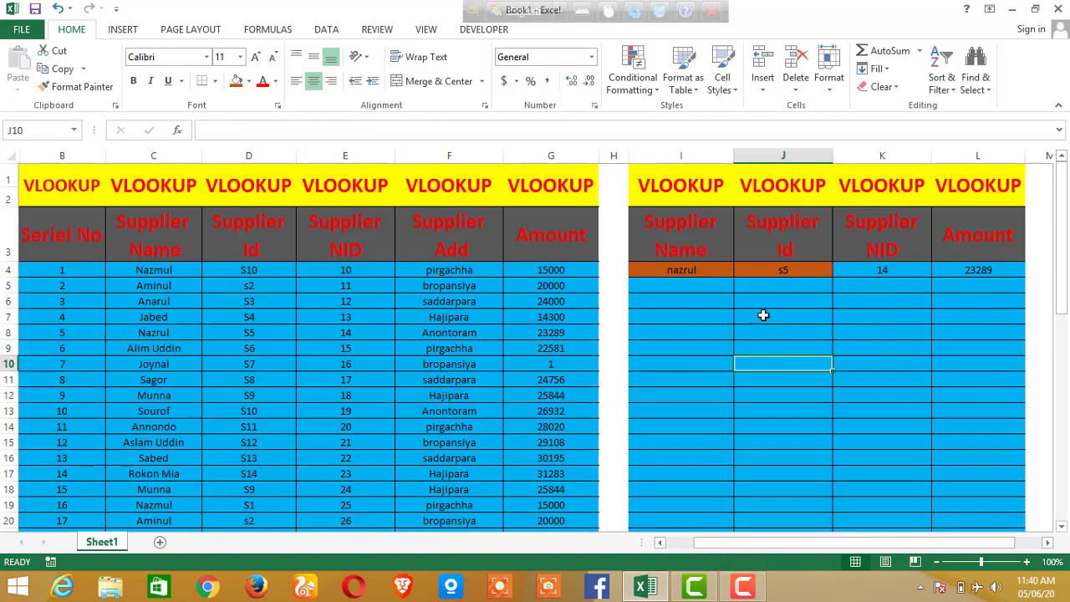
click(783, 270)
click(687, 272)
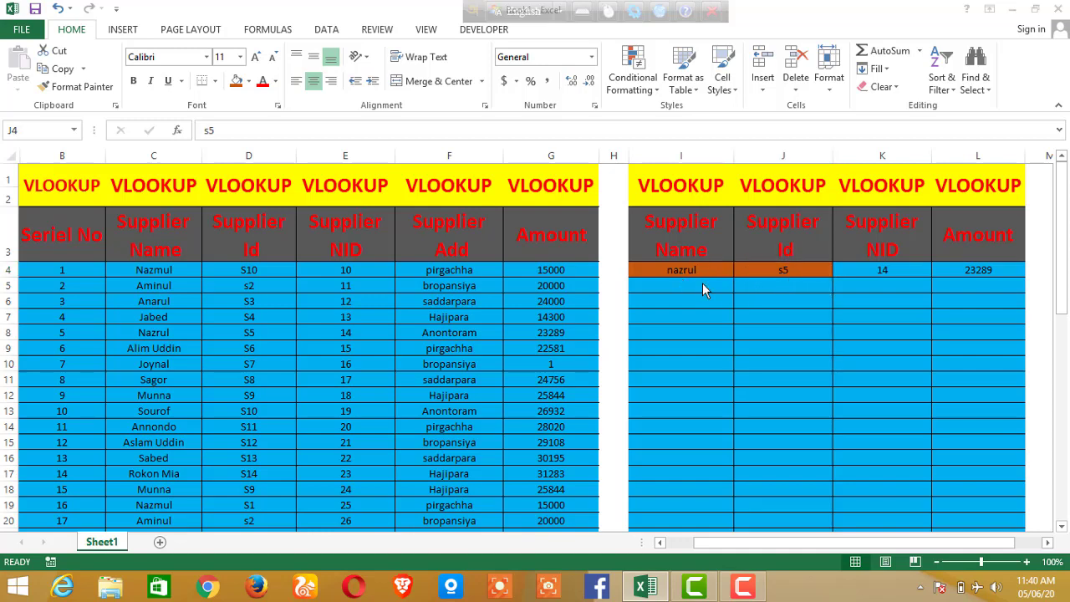
key(Right)
key(Right)
click(776, 273)
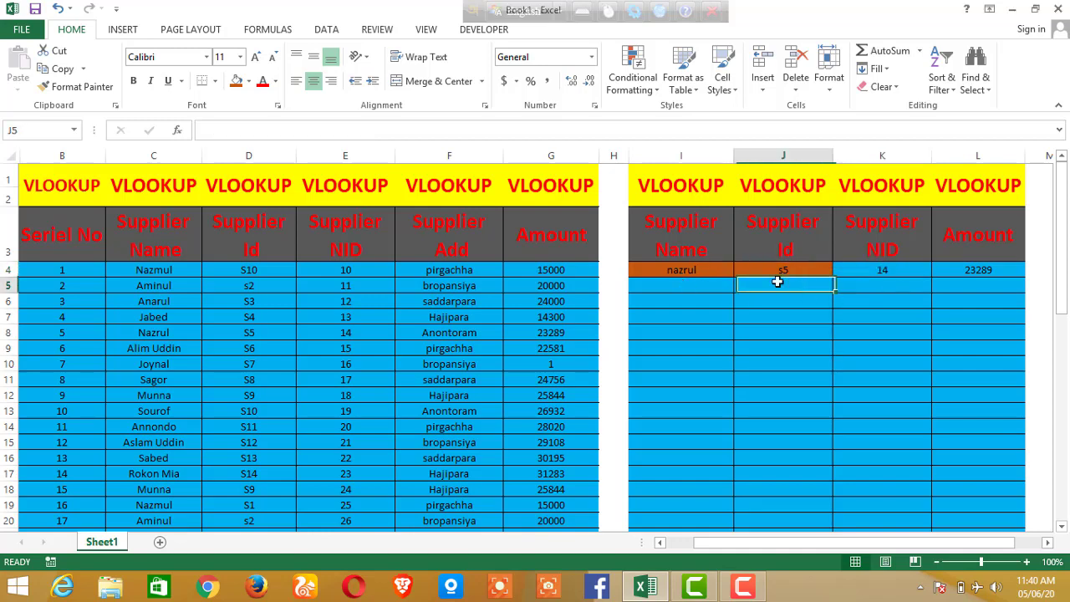
click(714, 273)
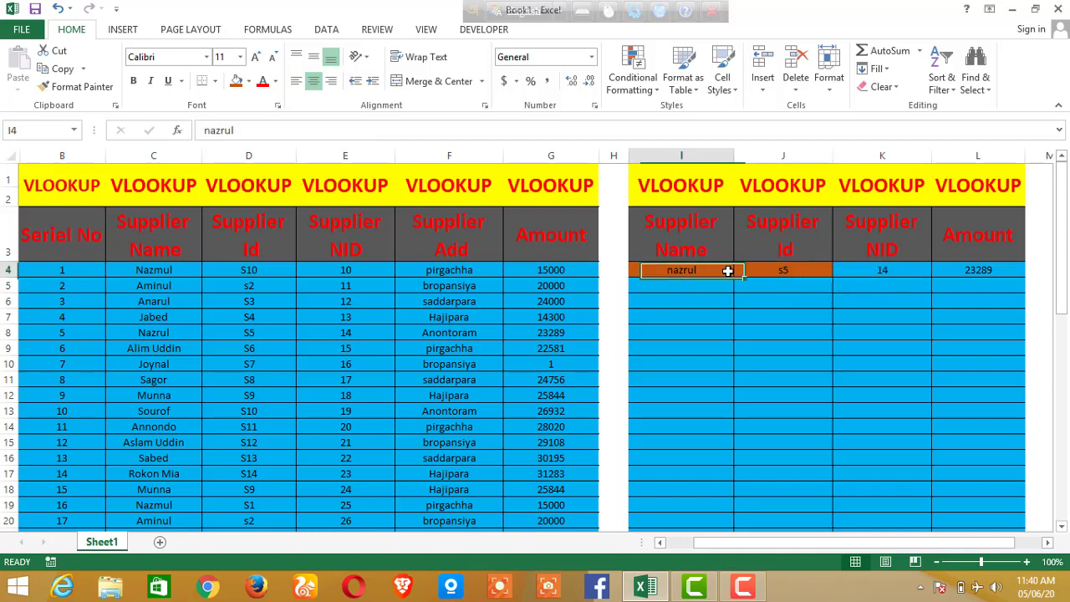
click(768, 303)
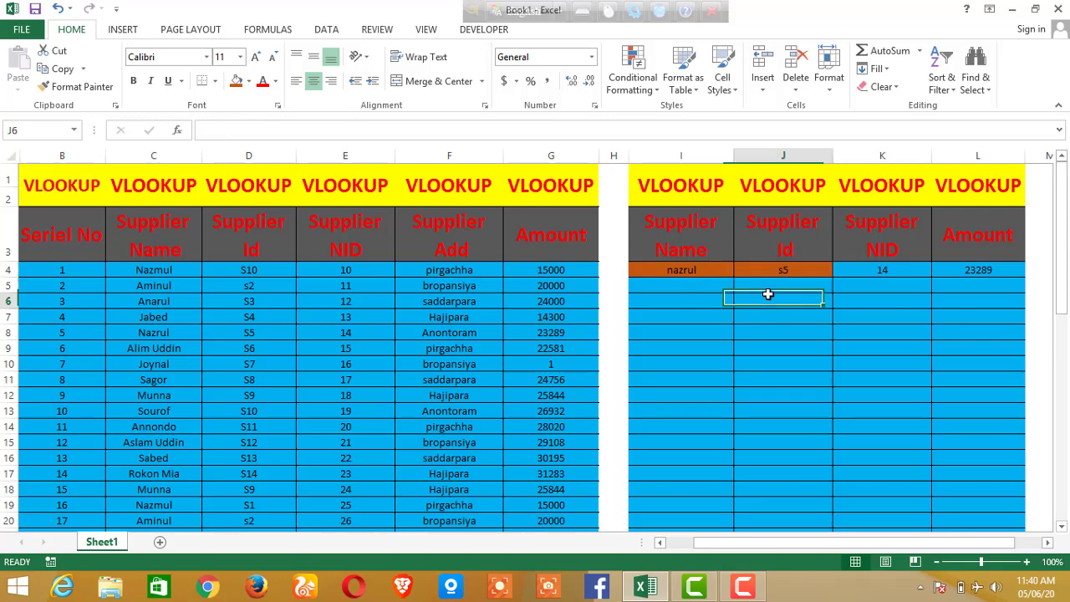
scroll(750, 306, down, 1)
scroll(751, 307, up, 1)
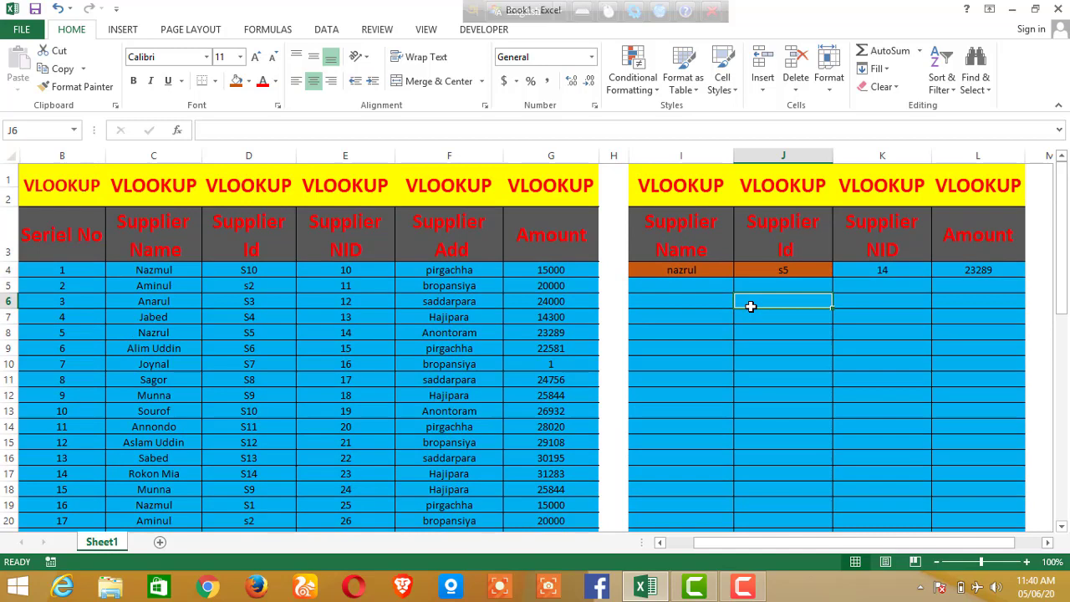
click(702, 269)
drag(702, 269, 965, 269)
click(964, 269)
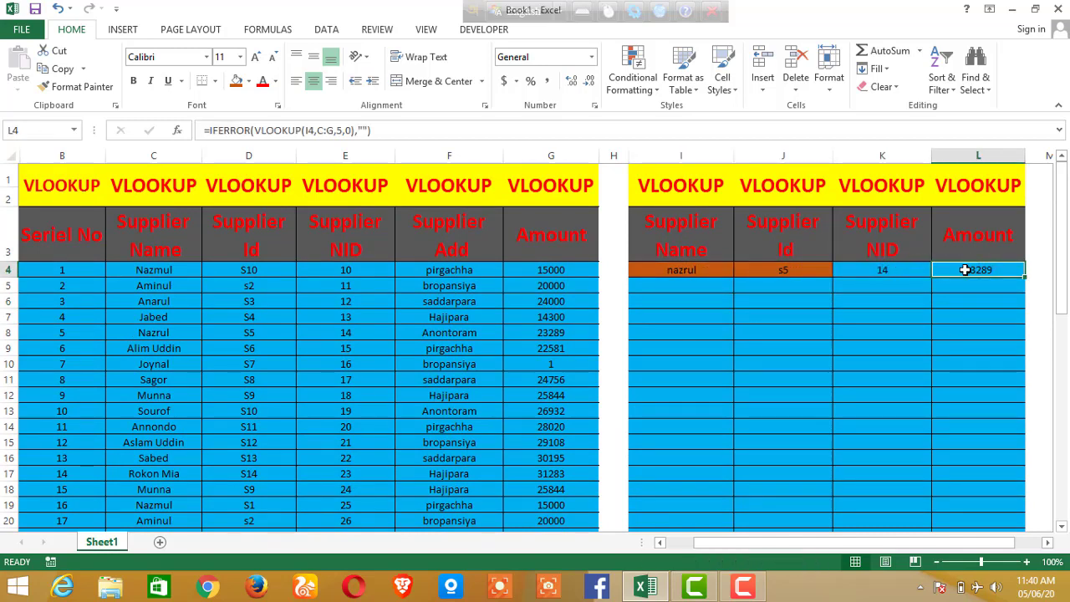